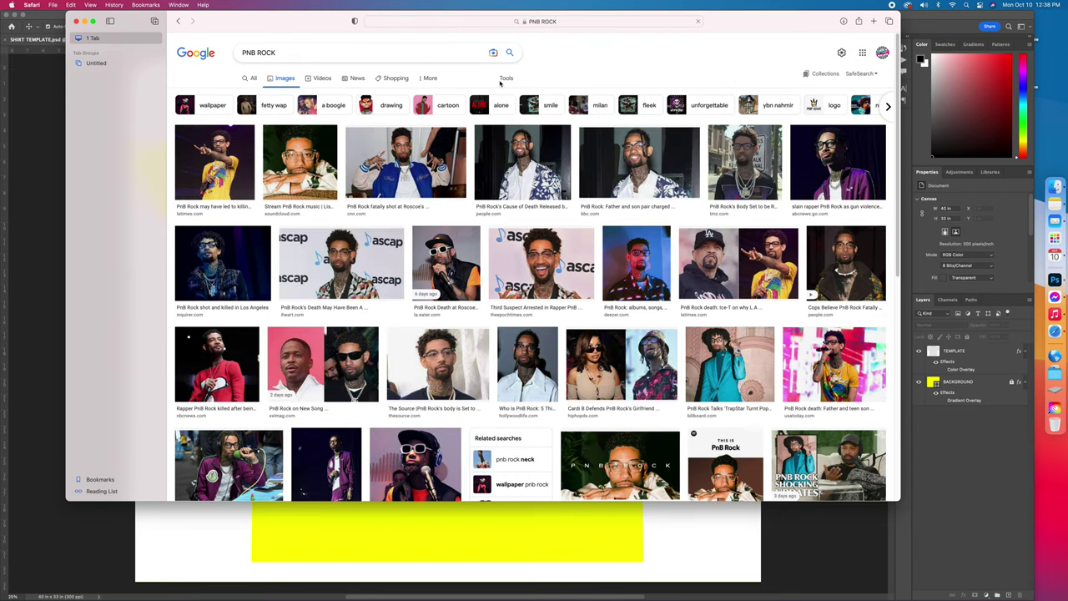
Limit the PNB ROCK image results to large size
click(506, 78)
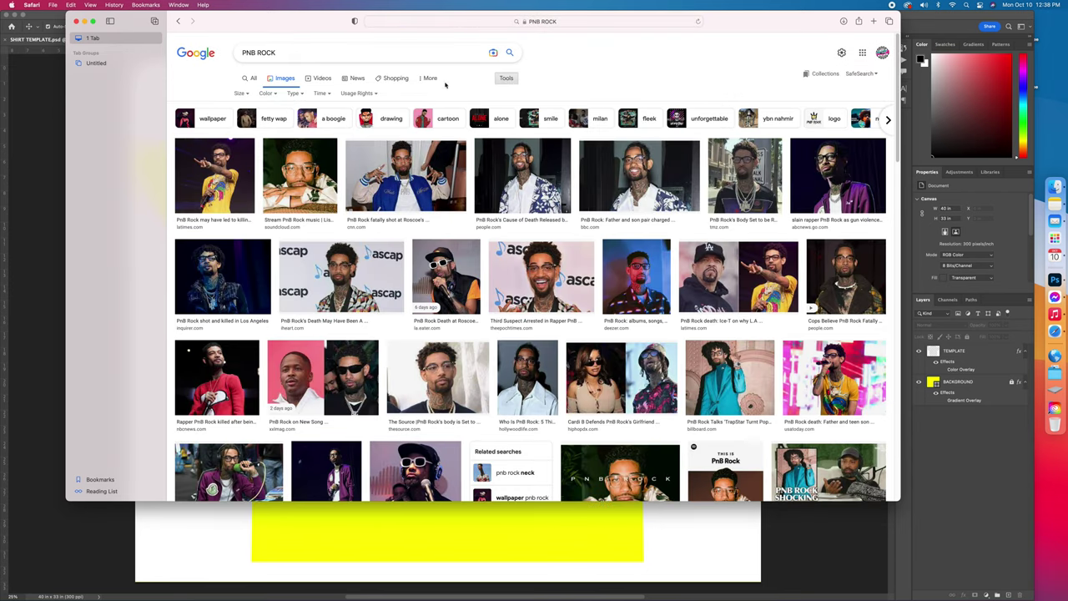
click(240, 95)
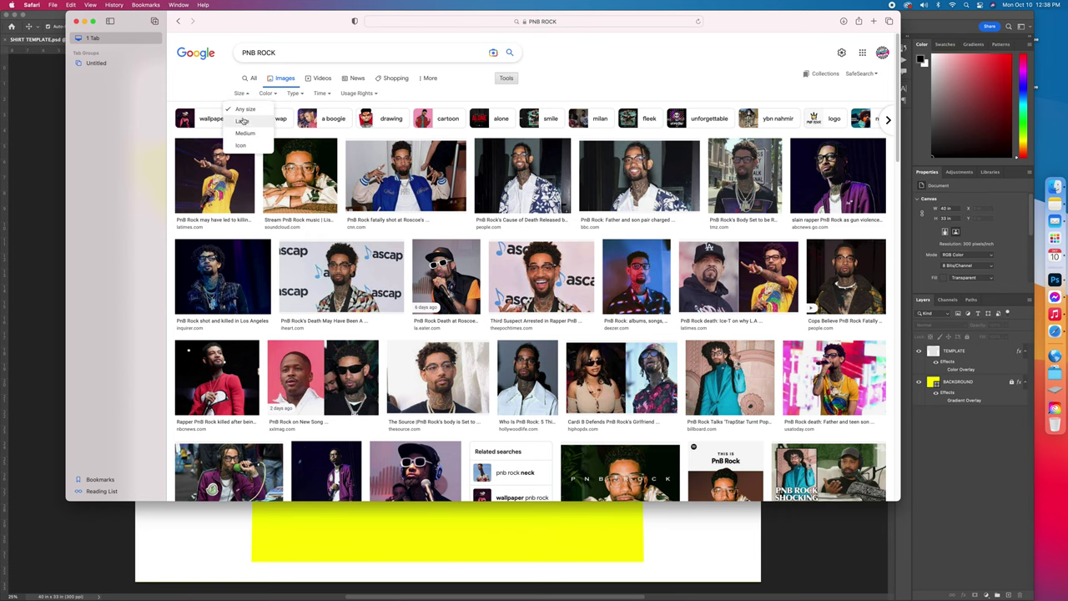
click(242, 121)
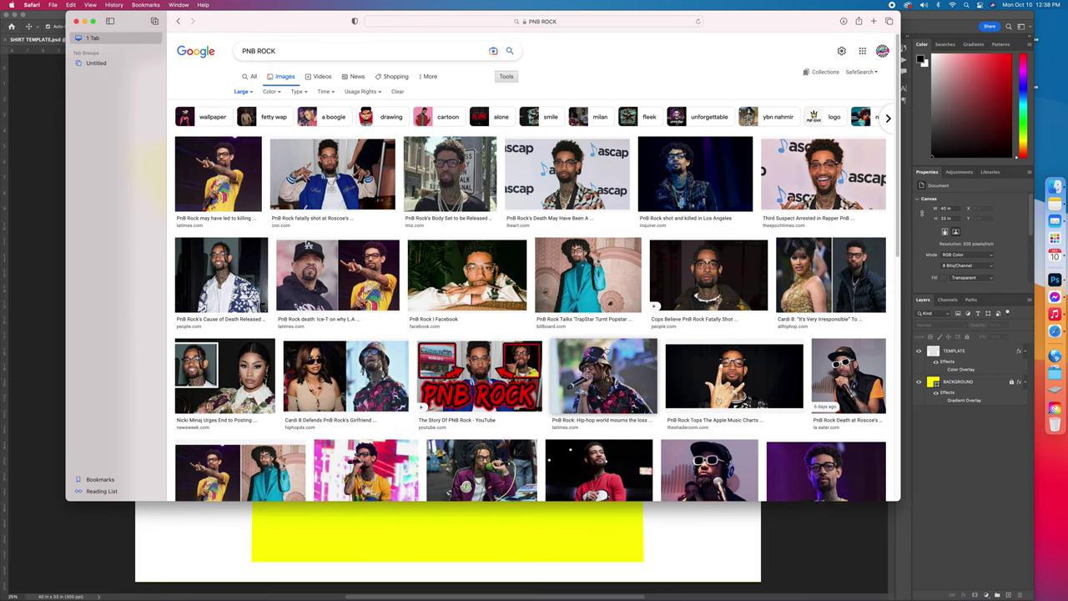
Find the stage photo with the yellow shirt and large PNB ROCK lettering in the results and open it as a document in Photoshop
scroll(607, 351, down, 3)
scroll(606, 351, down, 3)
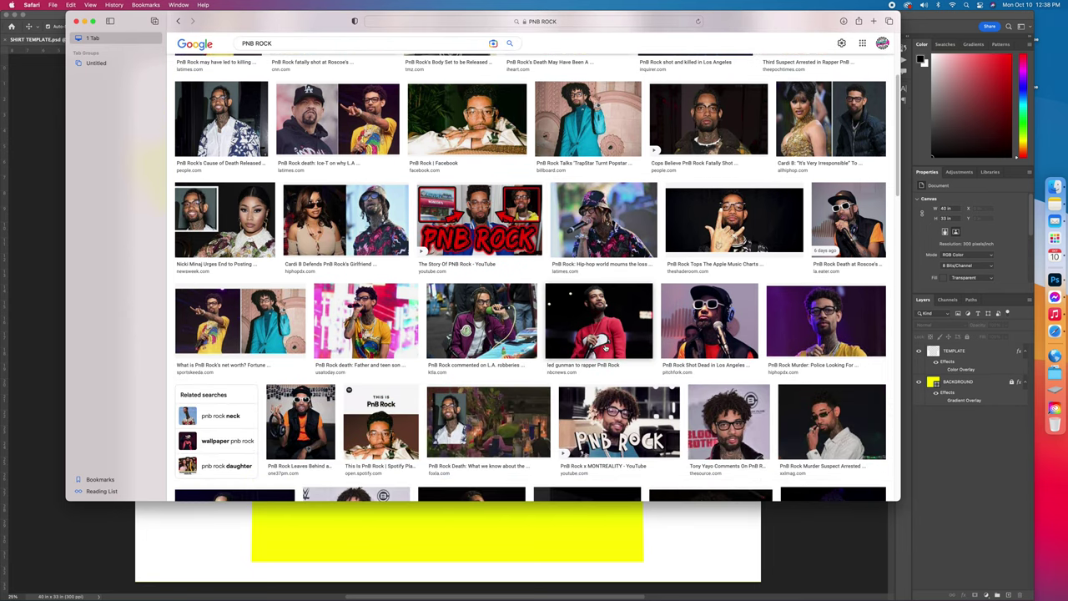
scroll(604, 346, down, 3)
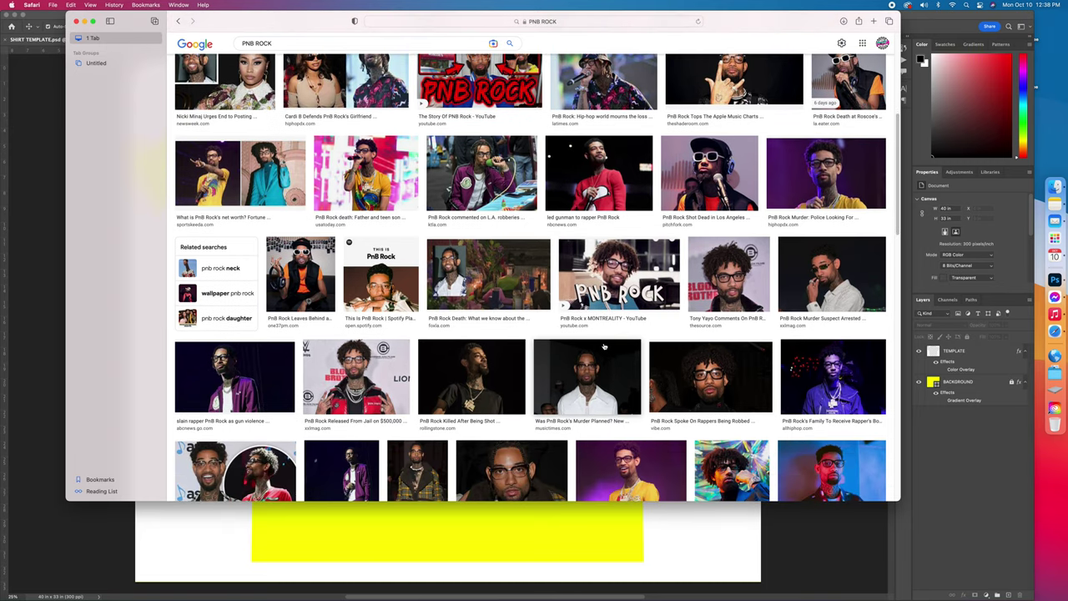
scroll(604, 345, down, 6)
scroll(603, 345, down, 3)
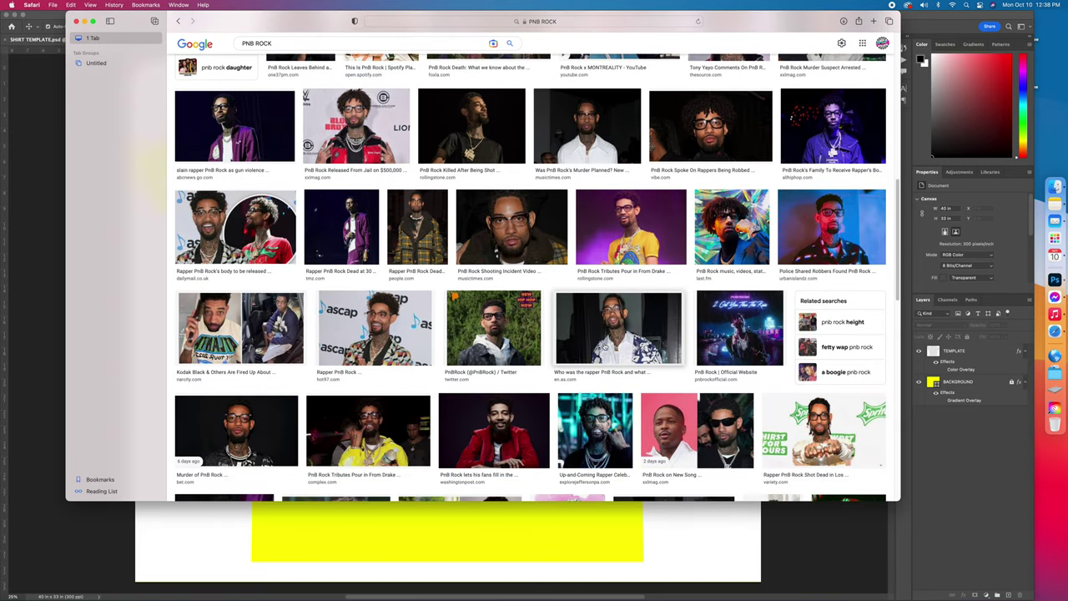
scroll(604, 345, down, 4)
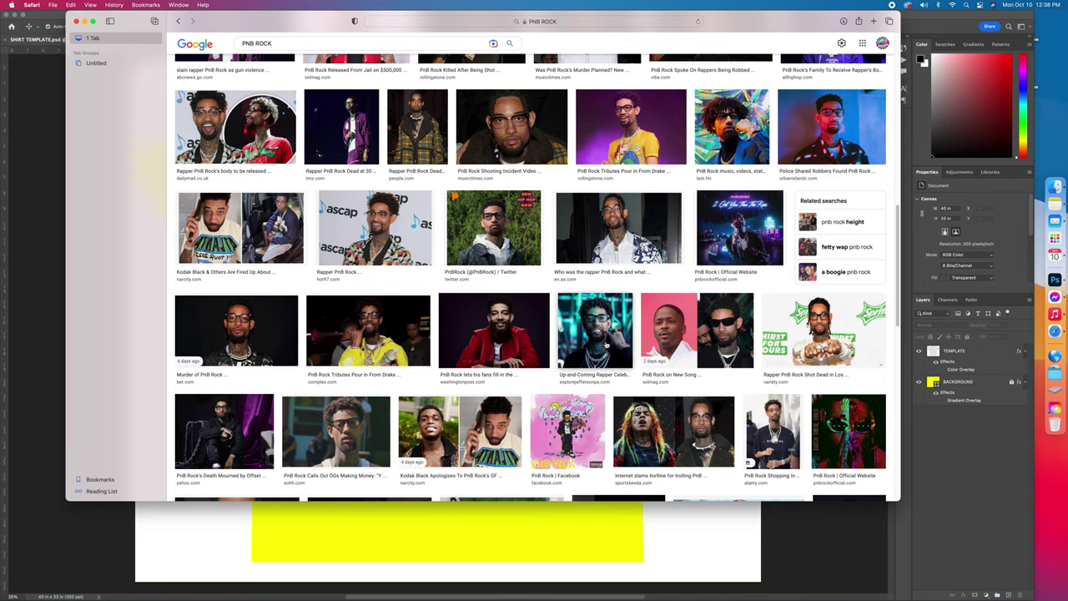
scroll(607, 345, down, 9)
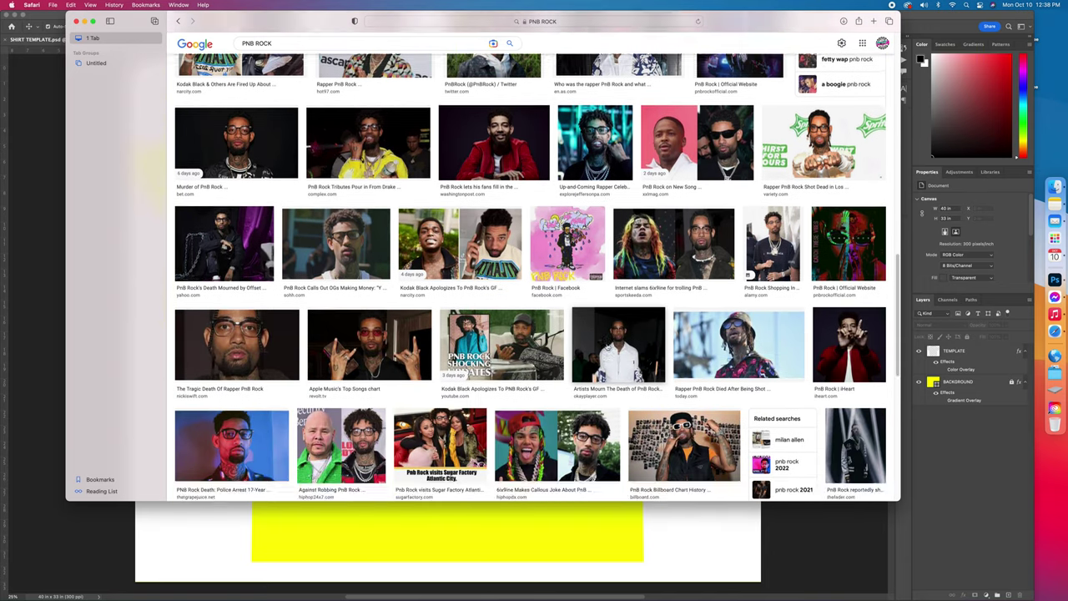
scroll(604, 345, down, 4)
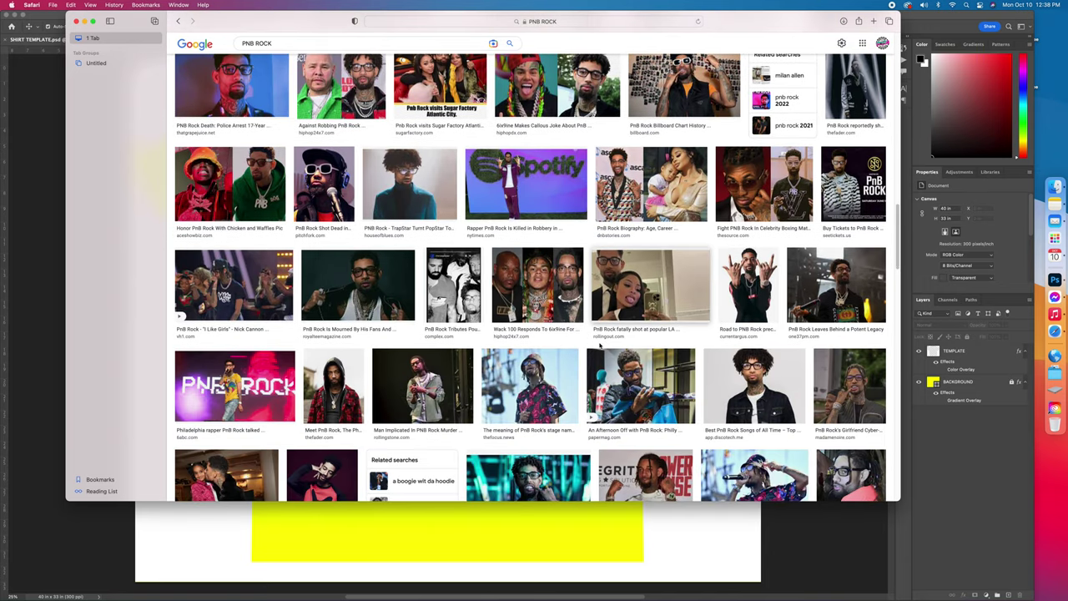
click(226, 377)
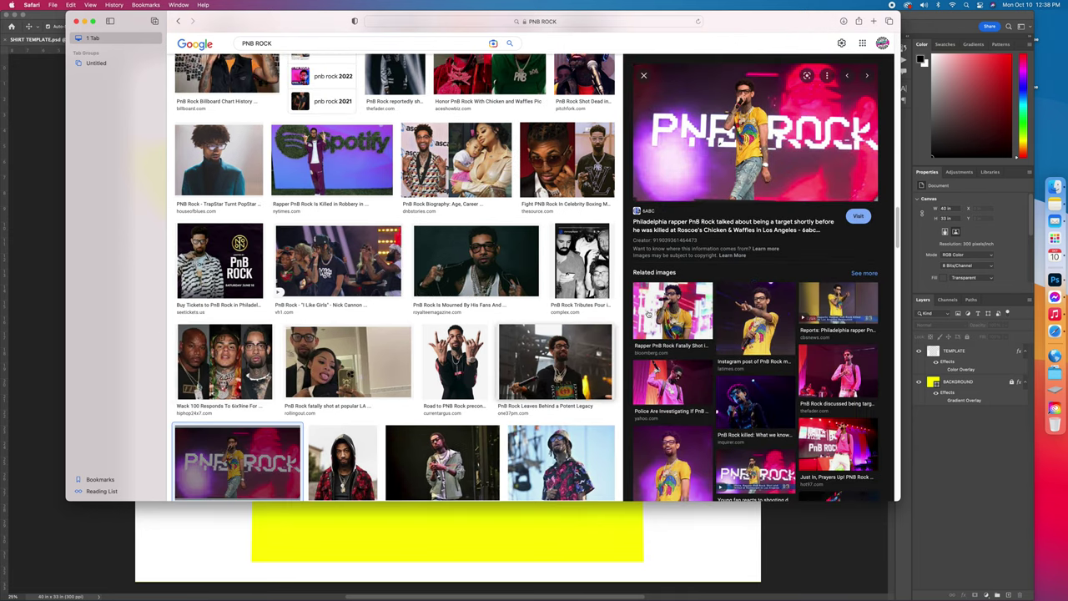
drag(648, 313, 645, 263)
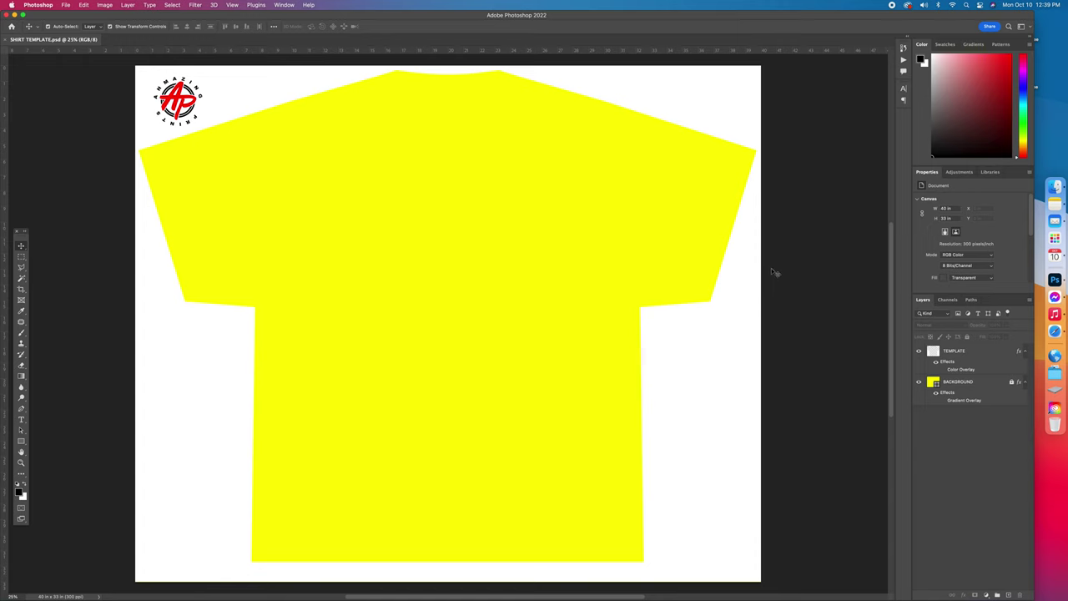
drag(772, 272, 780, 273)
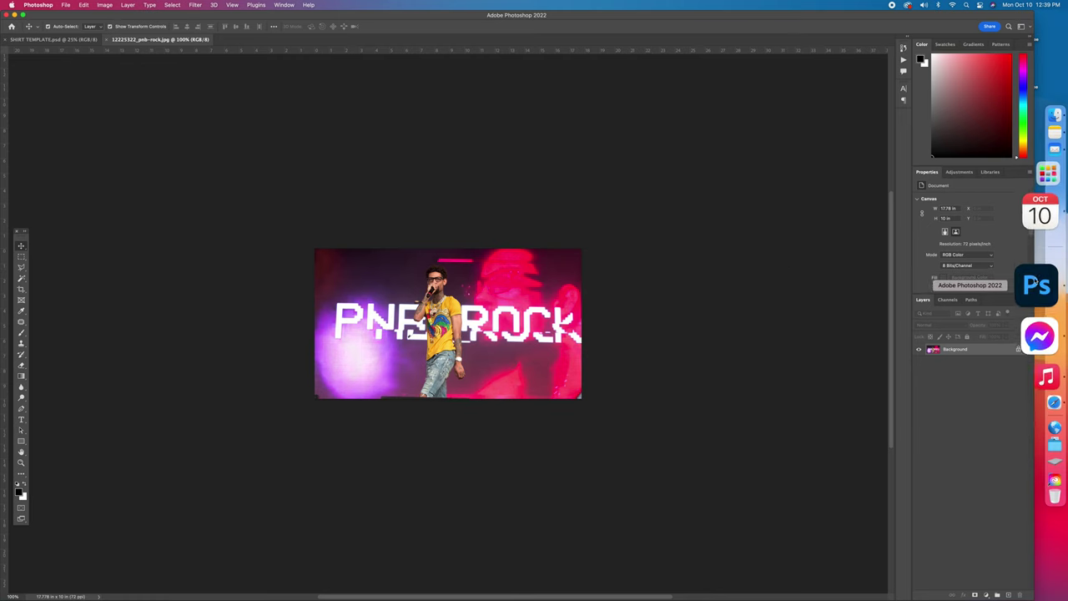
In Safari, expand the images related to the Carlsbad Current-Argus raised-hands photo and open the BrooklynVegan microphone photo in Photoshop
click(1036, 331)
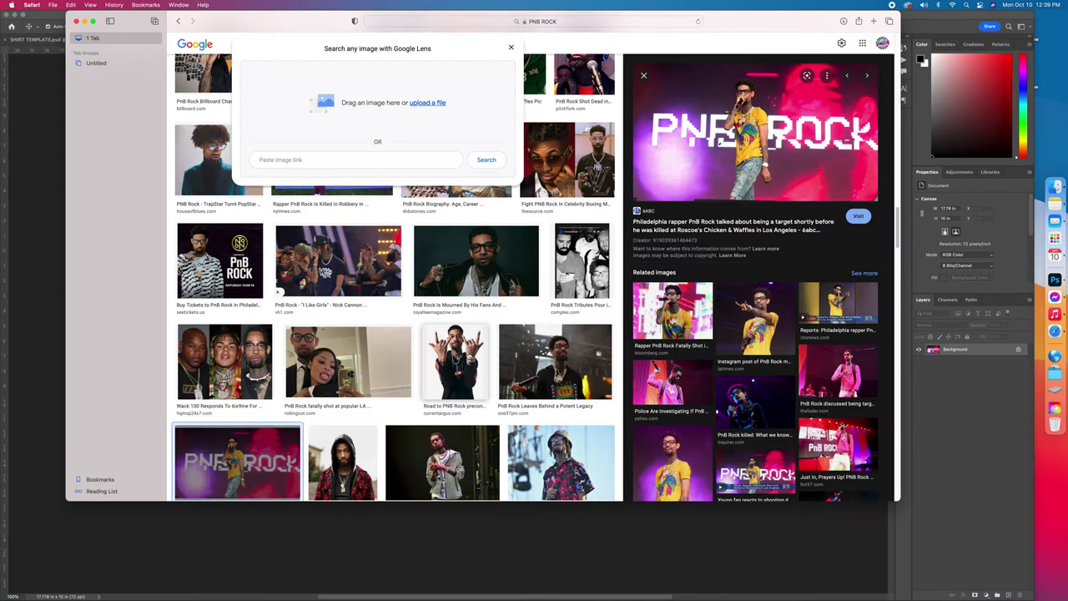
scroll(534, 359, down, 2)
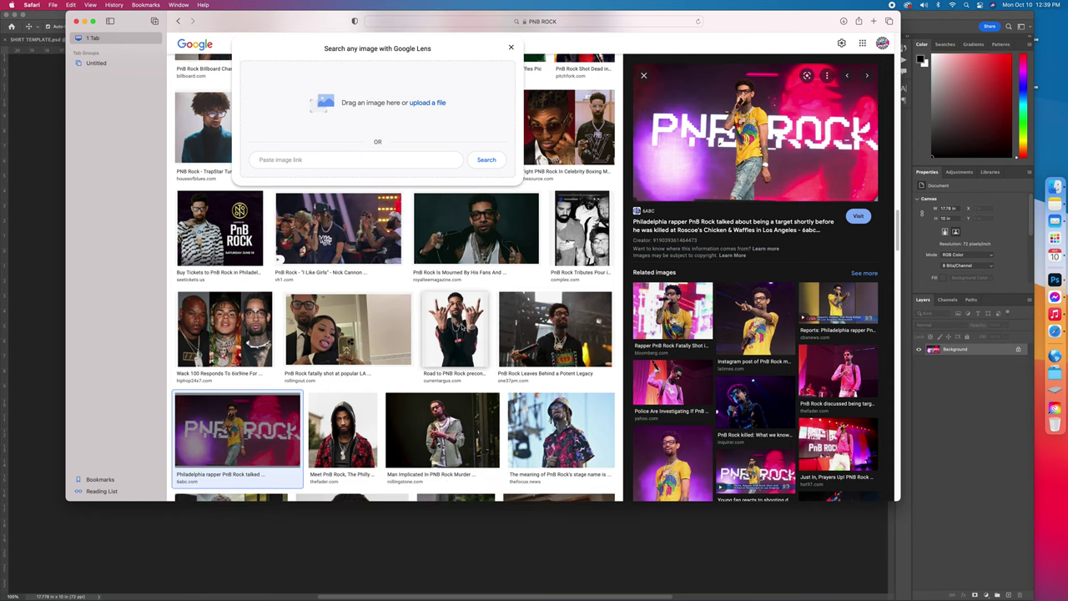
click(476, 328)
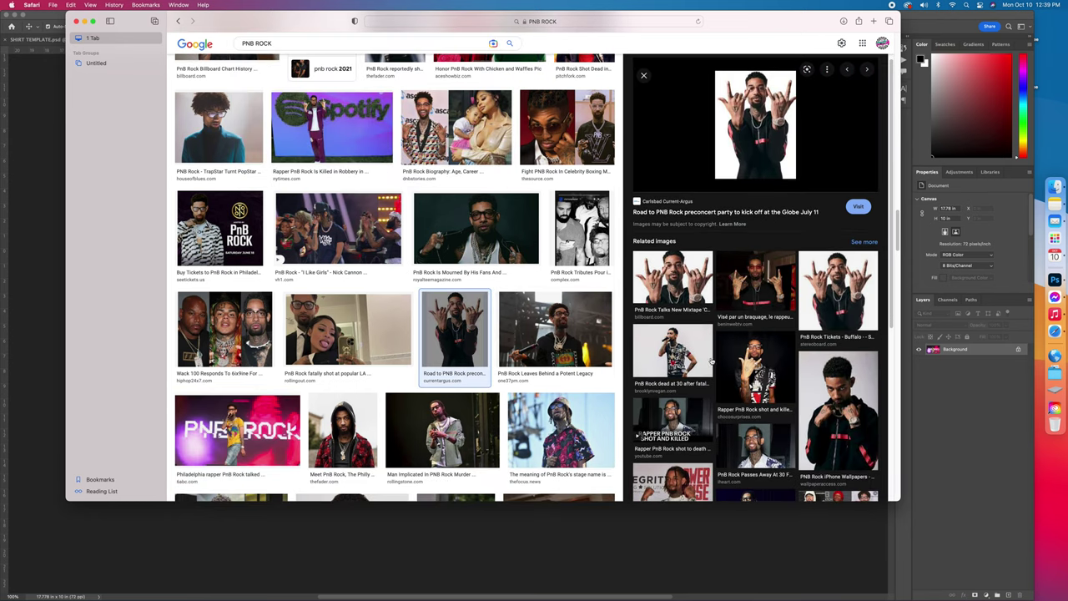
scroll(731, 363, down, 5)
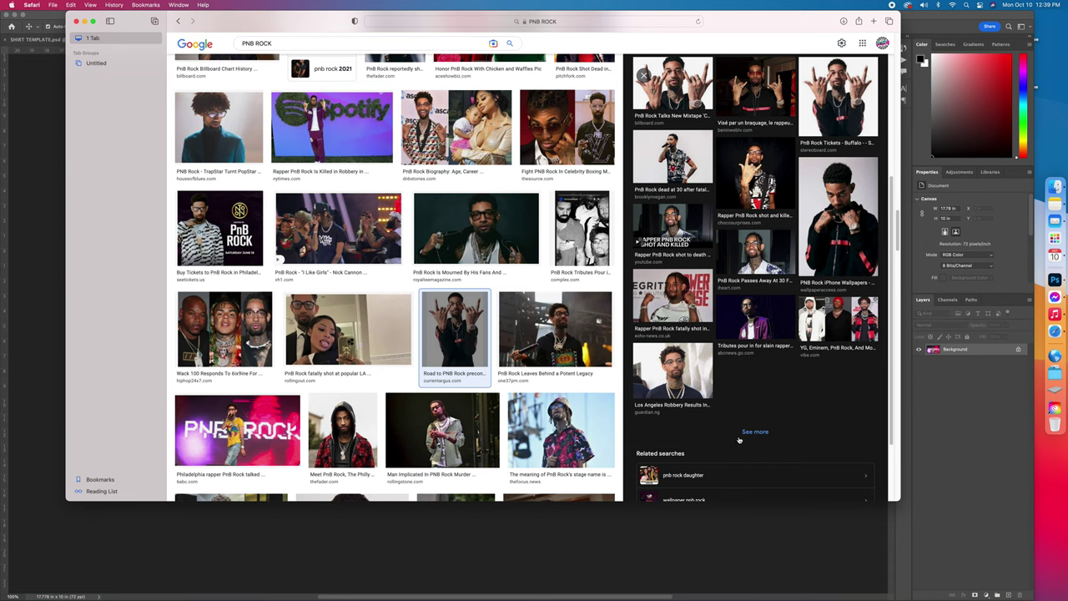
click(753, 432)
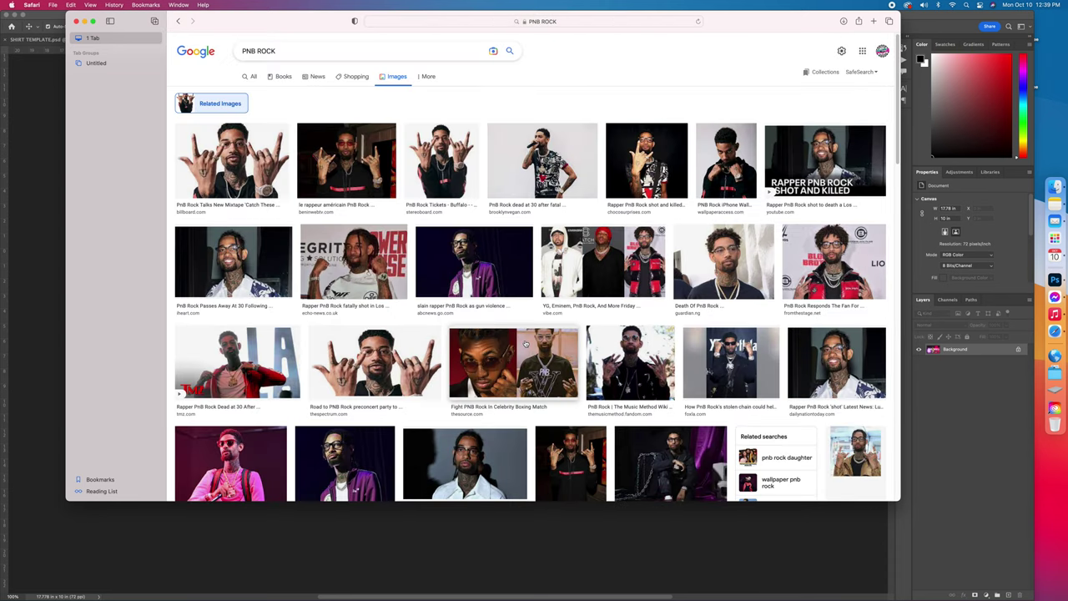
click(542, 161)
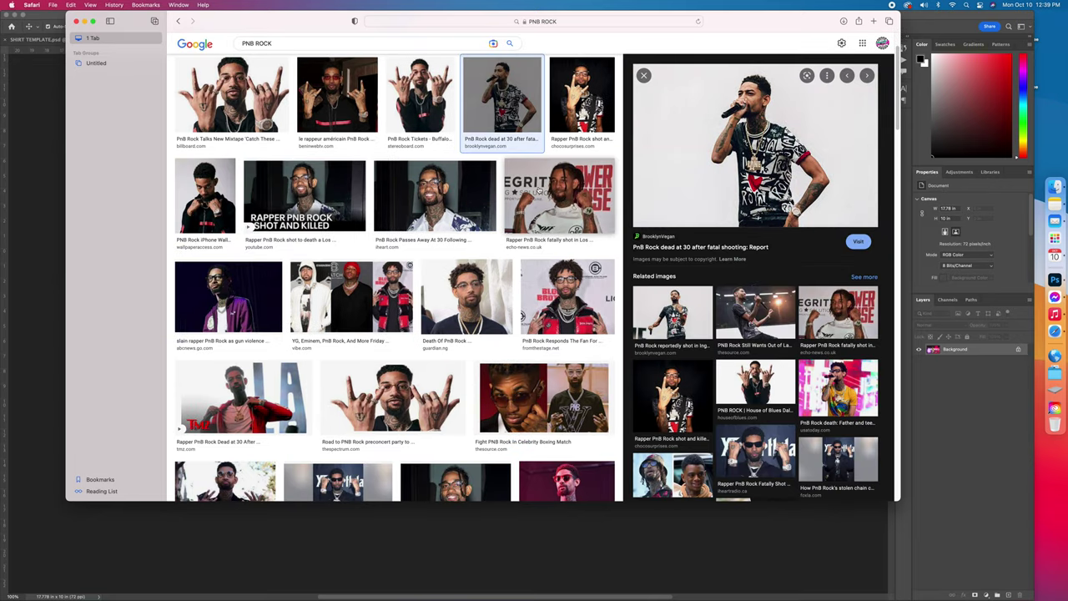
drag(739, 167, 1037, 272)
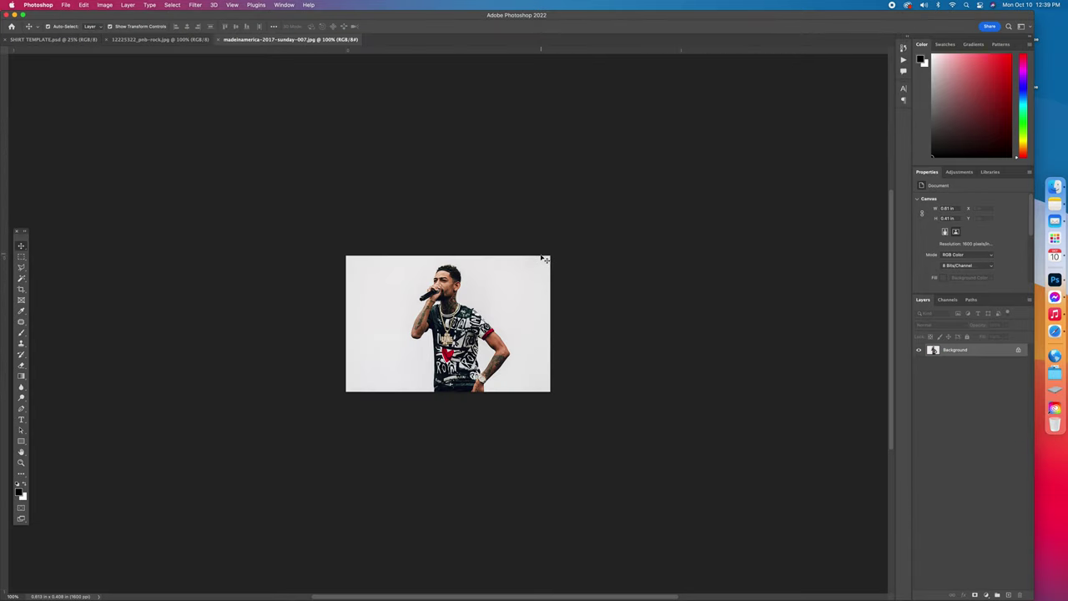
Return to Safari, browse further down the related image results and preview the Hollywood Life portrait in the white shirt
click(1035, 332)
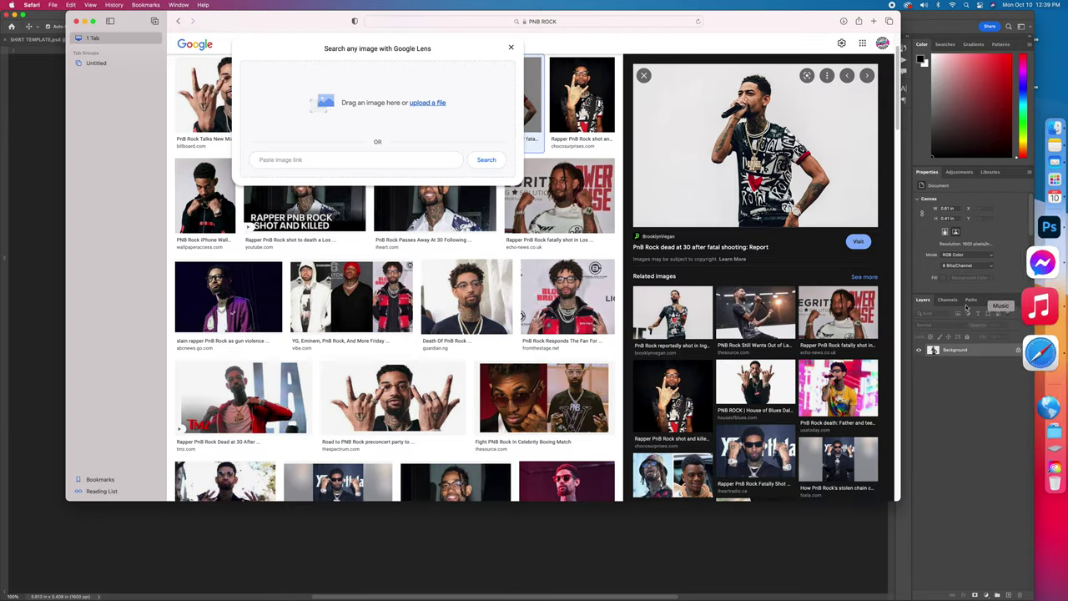
scroll(548, 326, down, 2)
scroll(548, 325, down, 1)
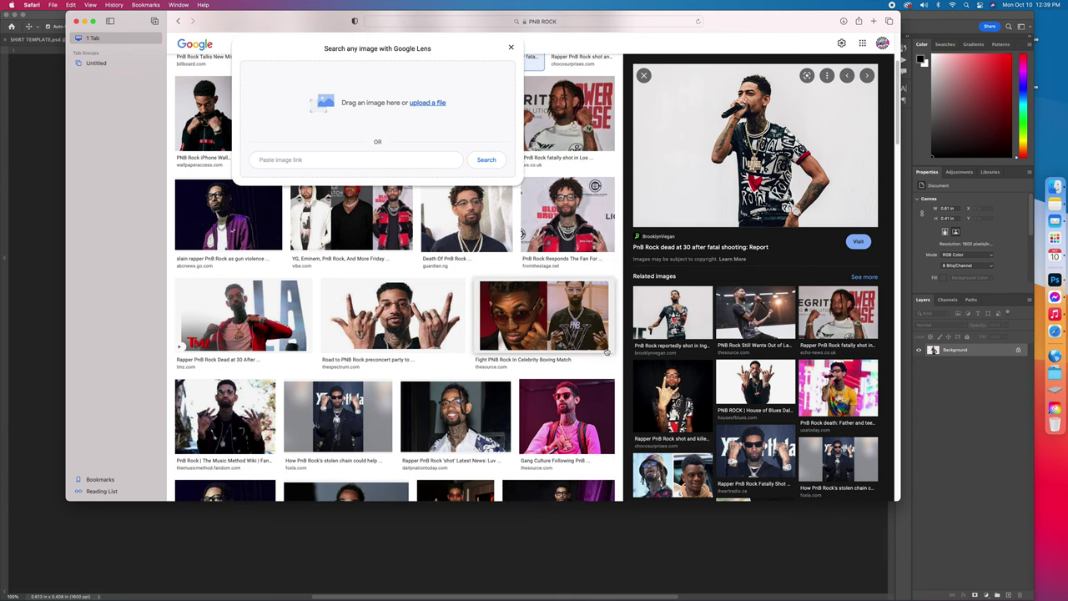
scroll(635, 370, down, 3)
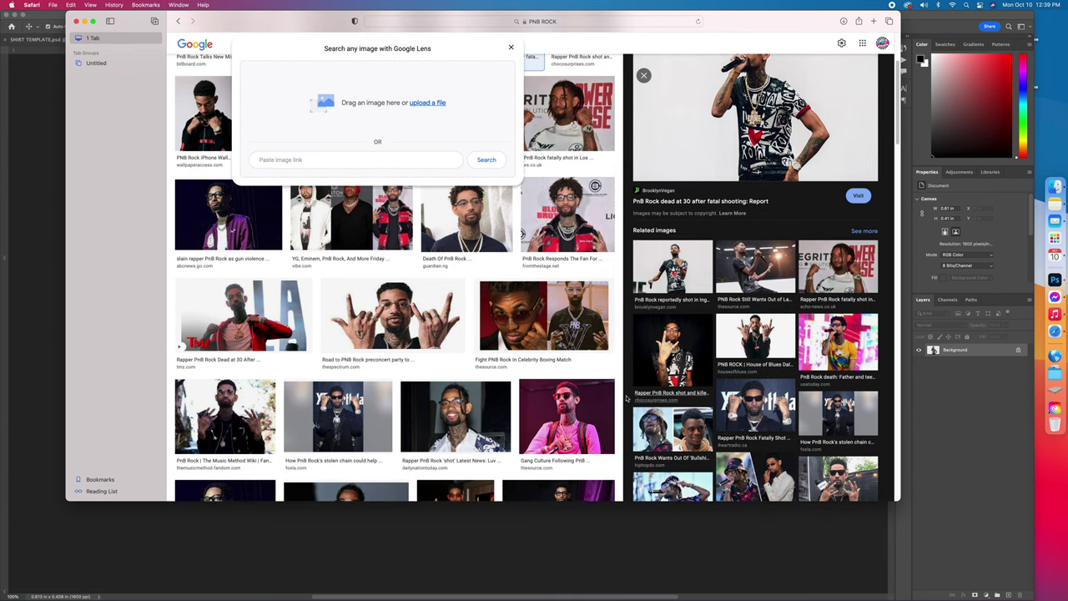
scroll(613, 397, down, 1)
scroll(613, 399, down, 5)
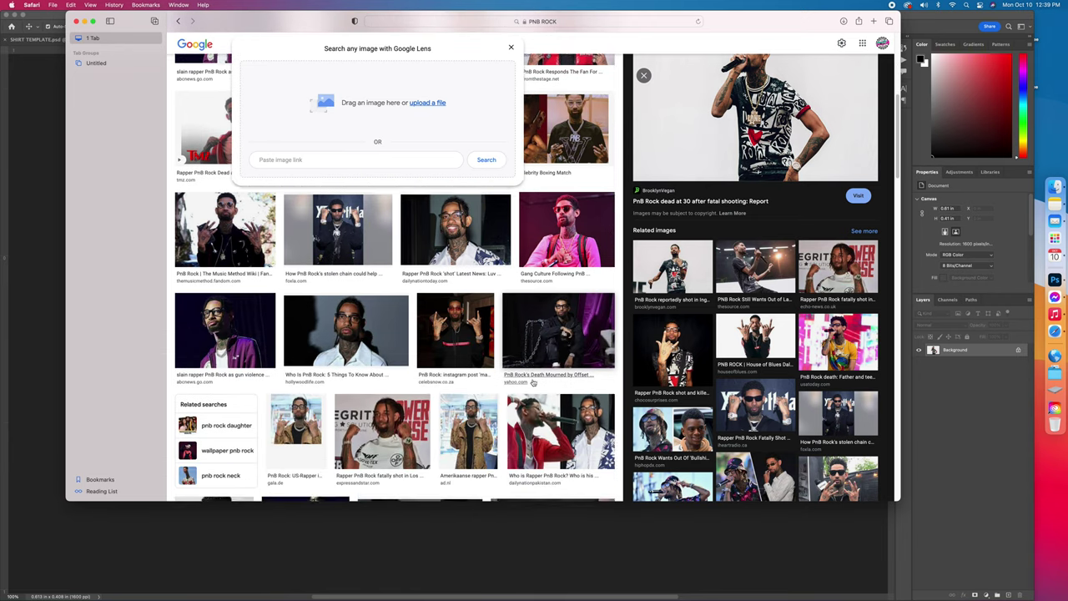
scroll(532, 381, down, 7)
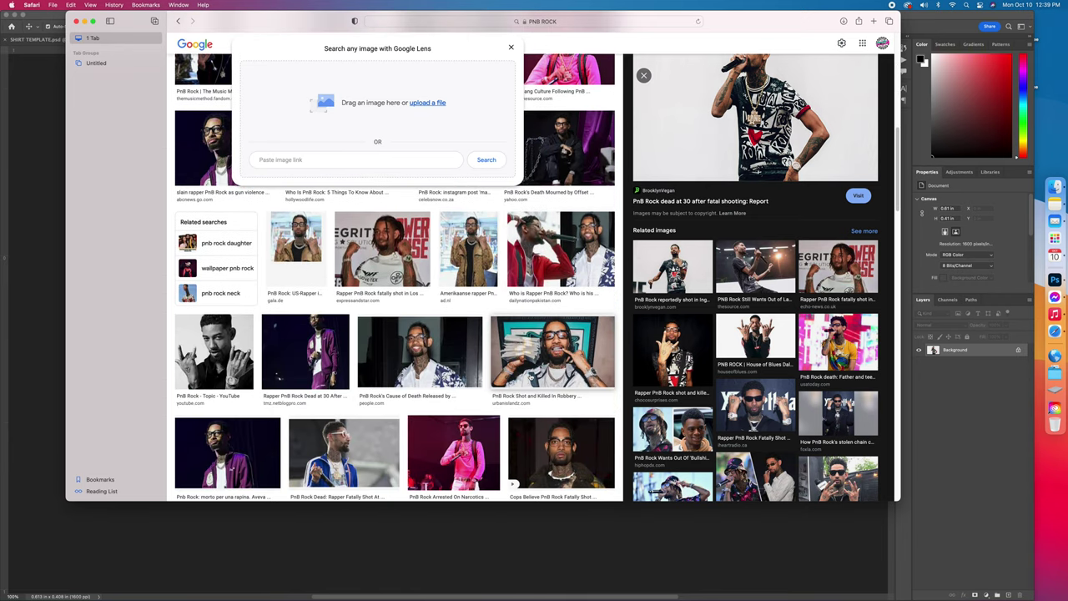
scroll(529, 377, down, 5)
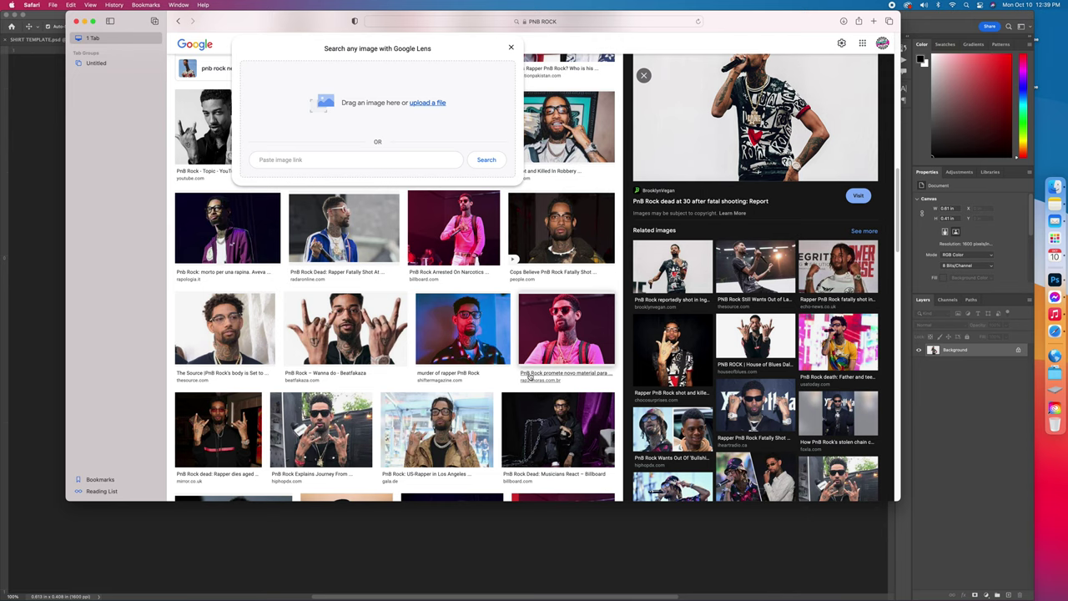
scroll(528, 377, down, 6)
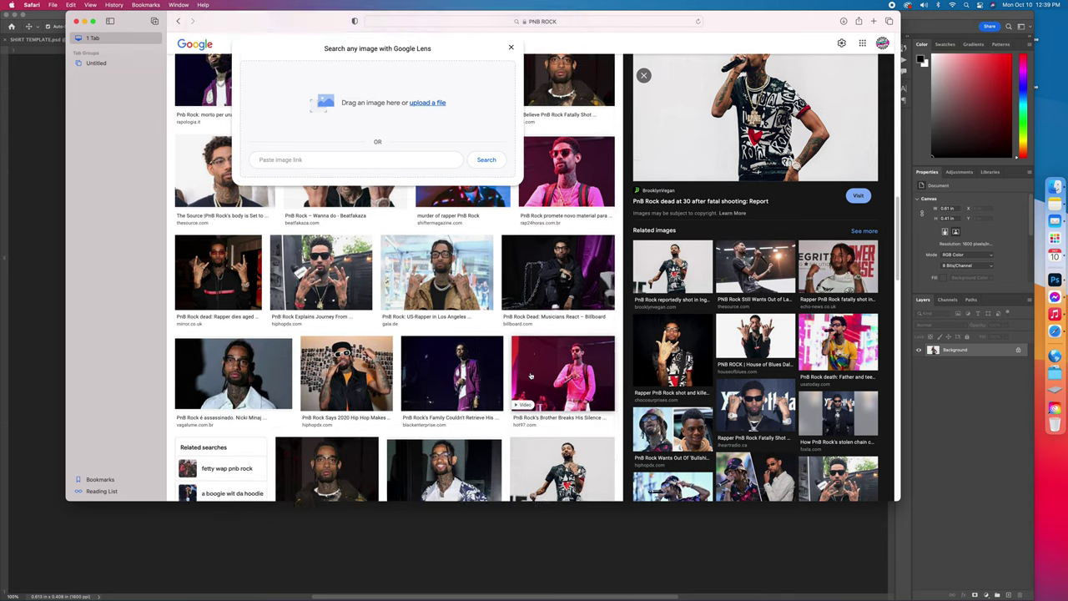
scroll(530, 377, down, 5)
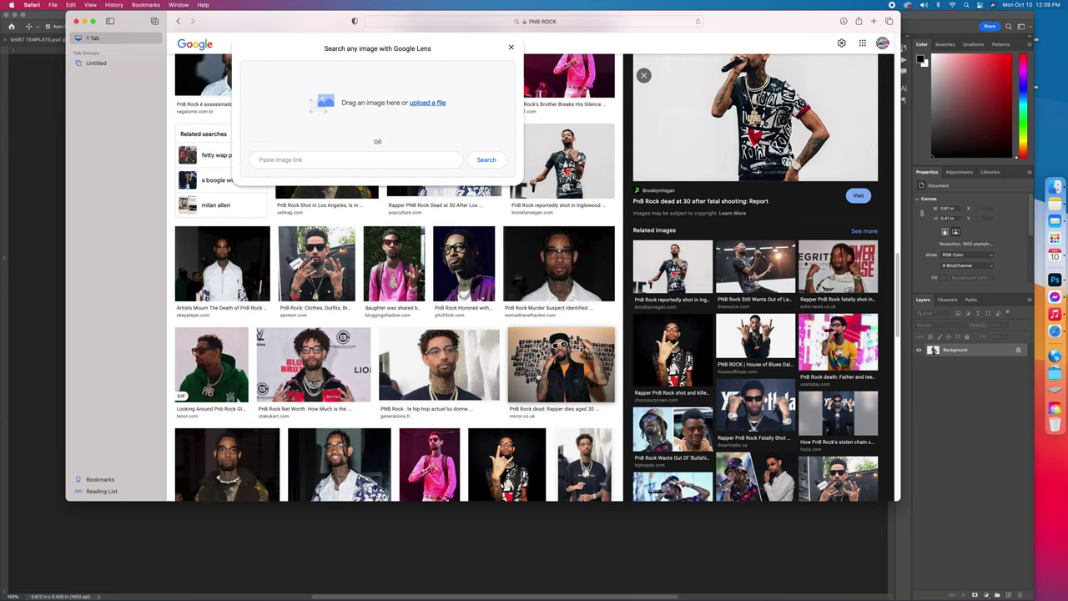
scroll(745, 404, down, 1)
scroll(745, 404, down, 1)
scroll(507, 367, down, 5)
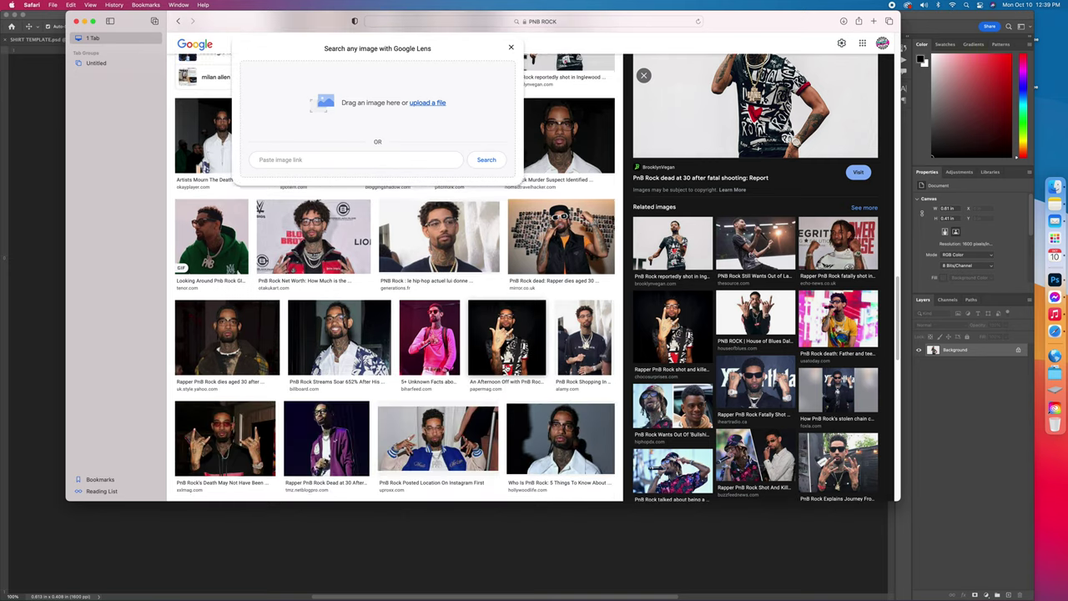
scroll(507, 367, down, 1)
click(534, 367)
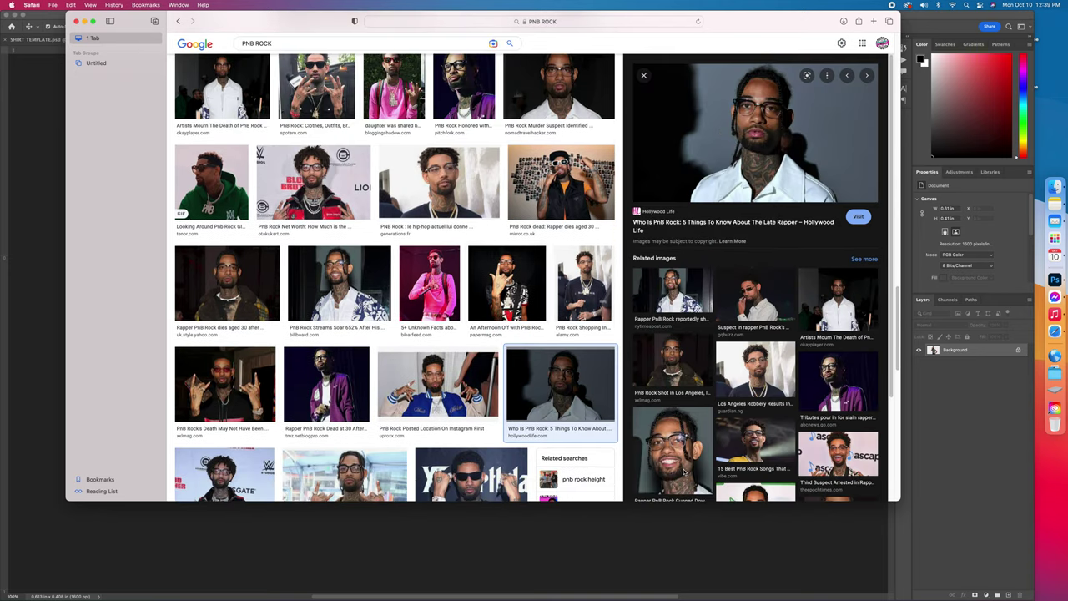
Preview the Ubetoo portrait and the American Post raised-hands photo among the related images, and try to bring the latter into Photoshop
click(684, 472)
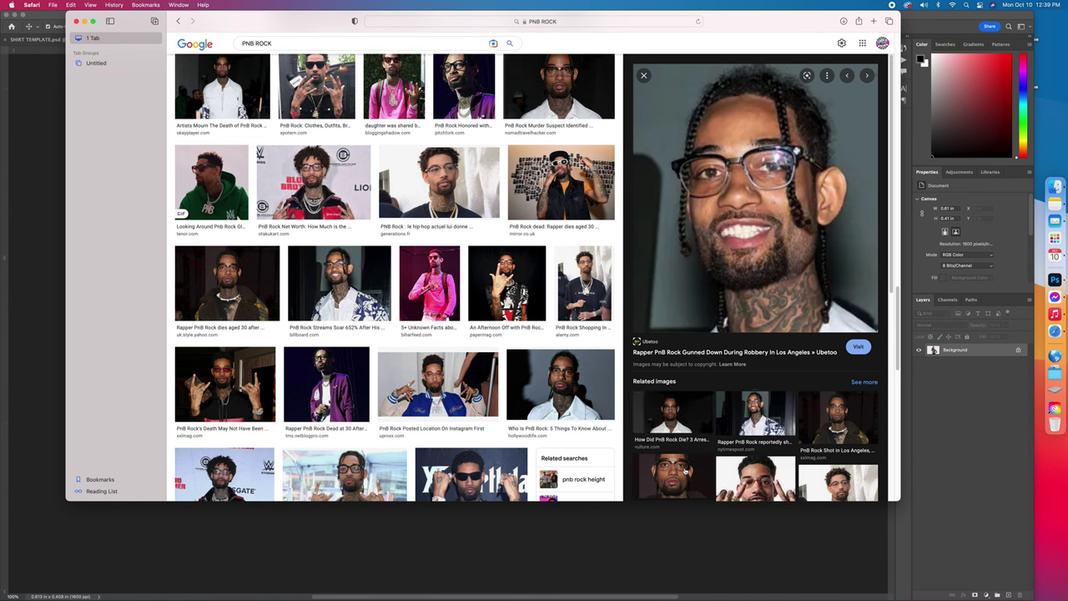
scroll(717, 451, down, 5)
click(769, 382)
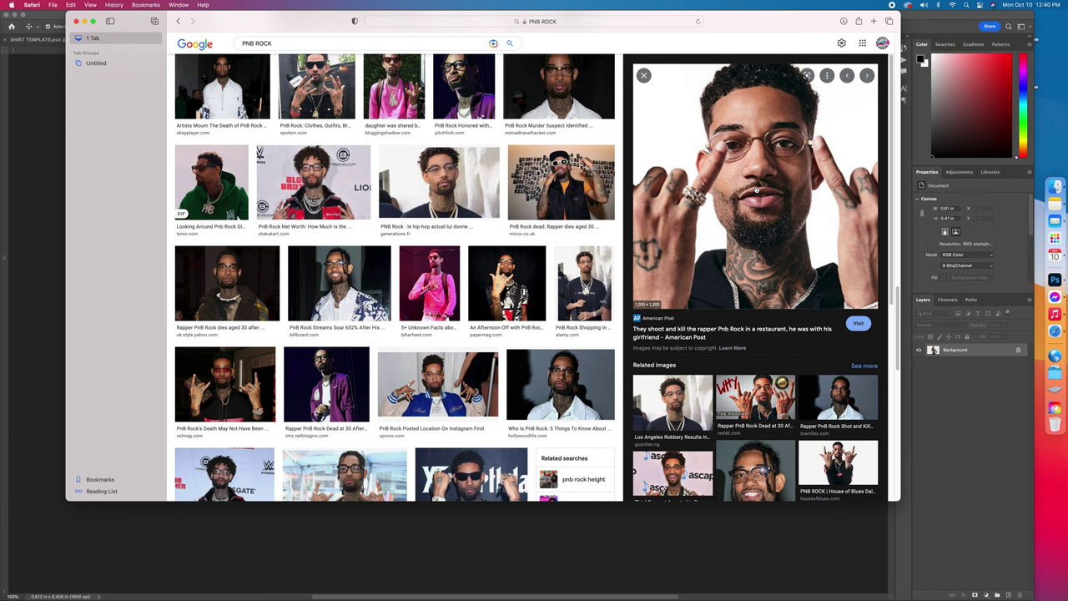
drag(756, 191, 834, 267)
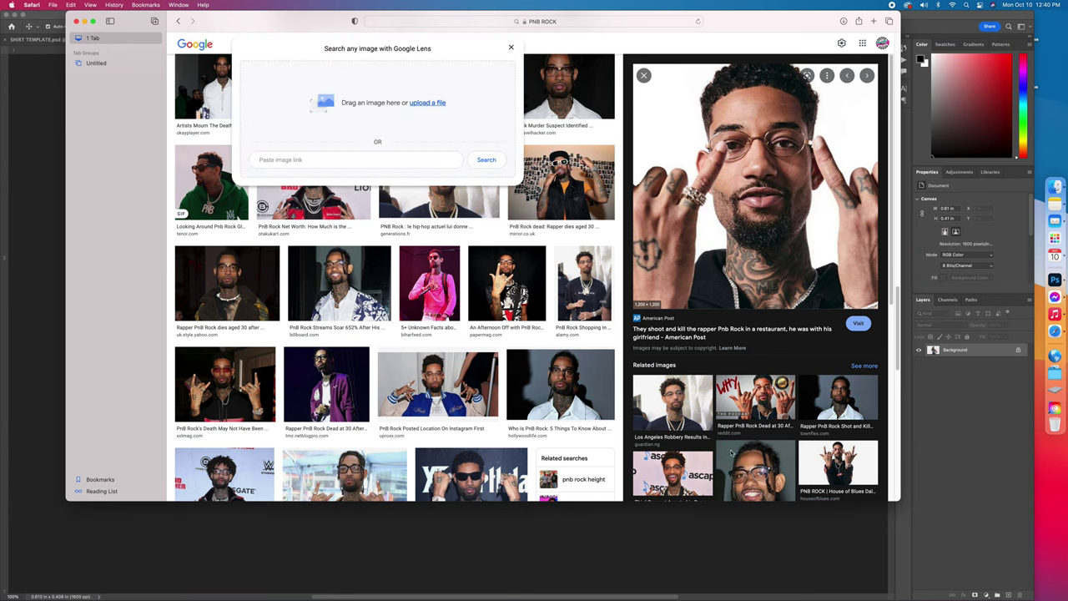
Preview the related Epoch Times photo of the smiling rapper before the ascap backdrop and open it in Photoshop
scroll(654, 427, down, 2)
click(654, 427)
drag(772, 136, 1055, 280)
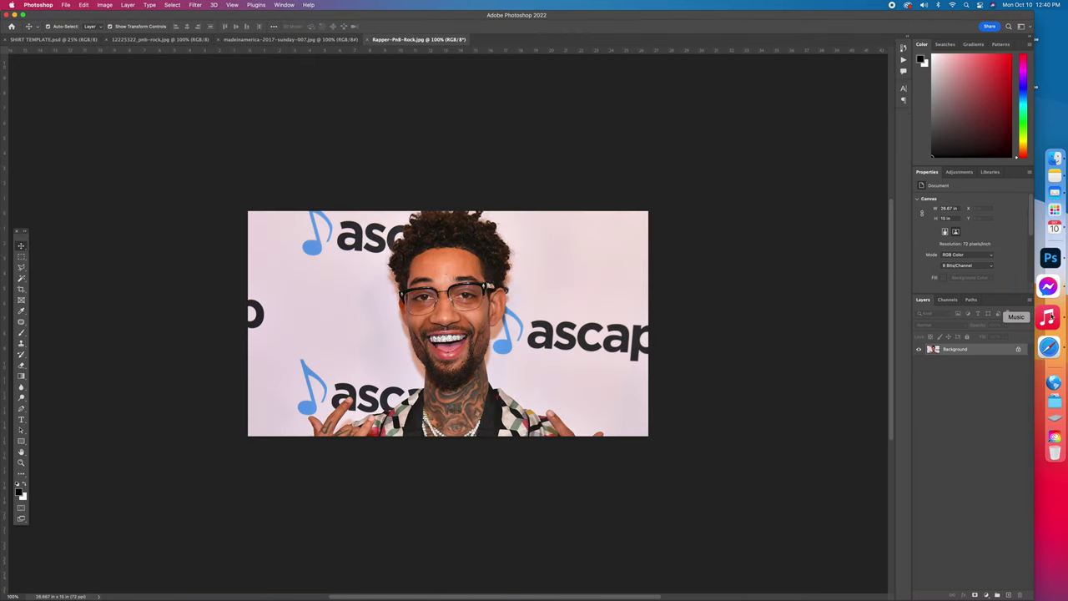
Return to Safari, look over the related images and run a Google Images search for "pnb rock photoshoot"
click(1040, 330)
scroll(755, 350, down, 3)
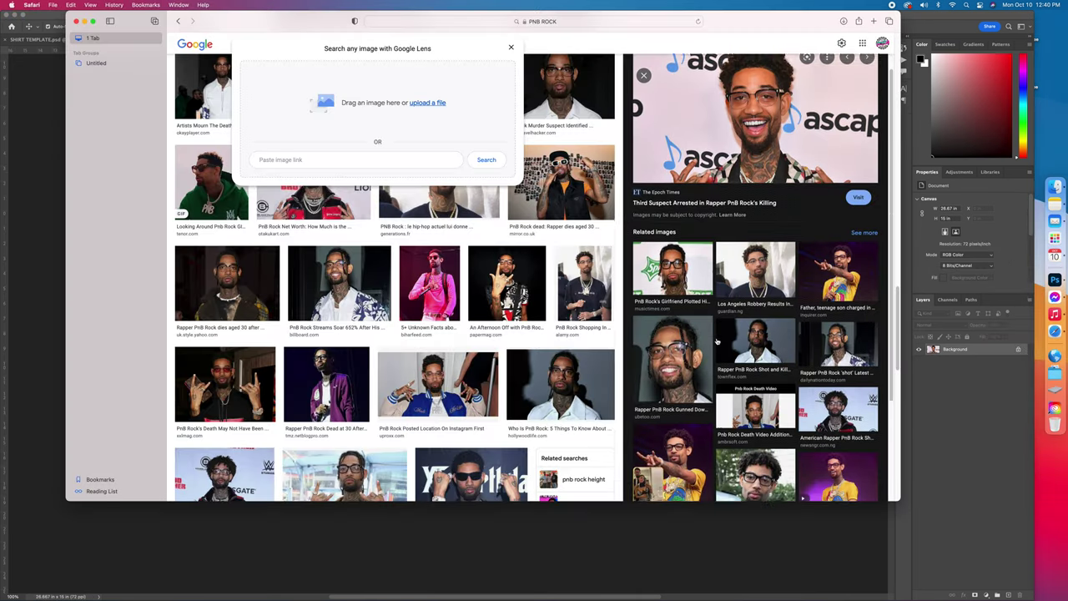
scroll(457, 280, down, 2)
scroll(457, 280, down, 5)
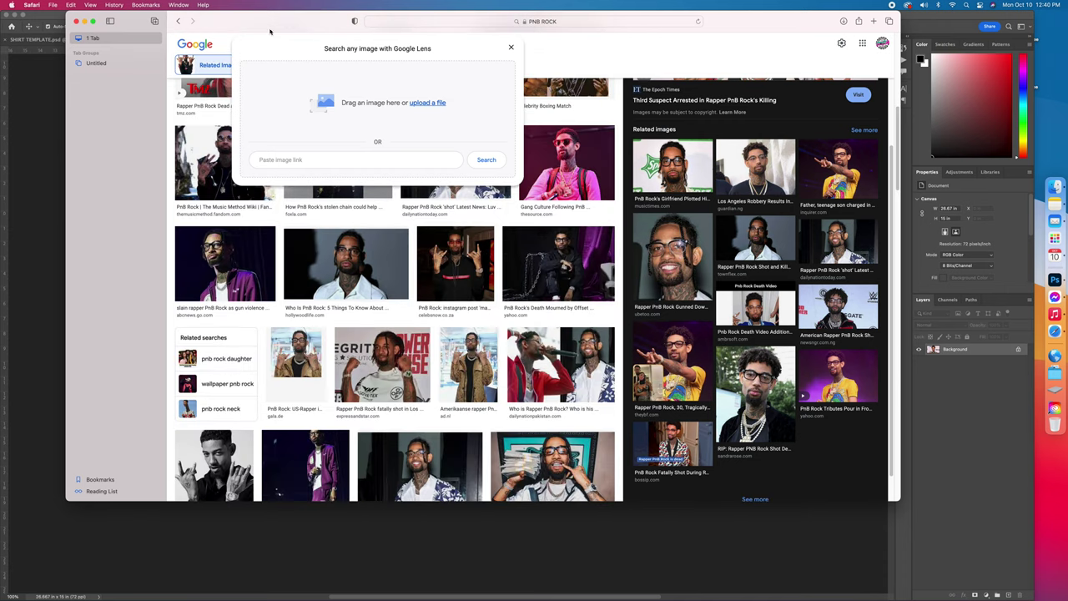
click(641, 45)
click(291, 42)
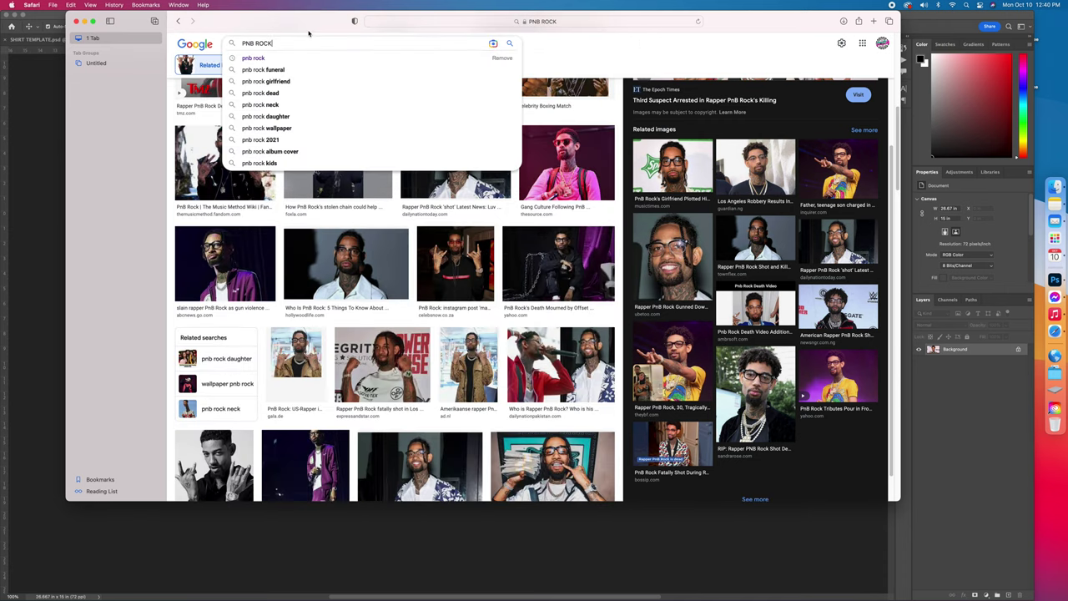
text(PHO)
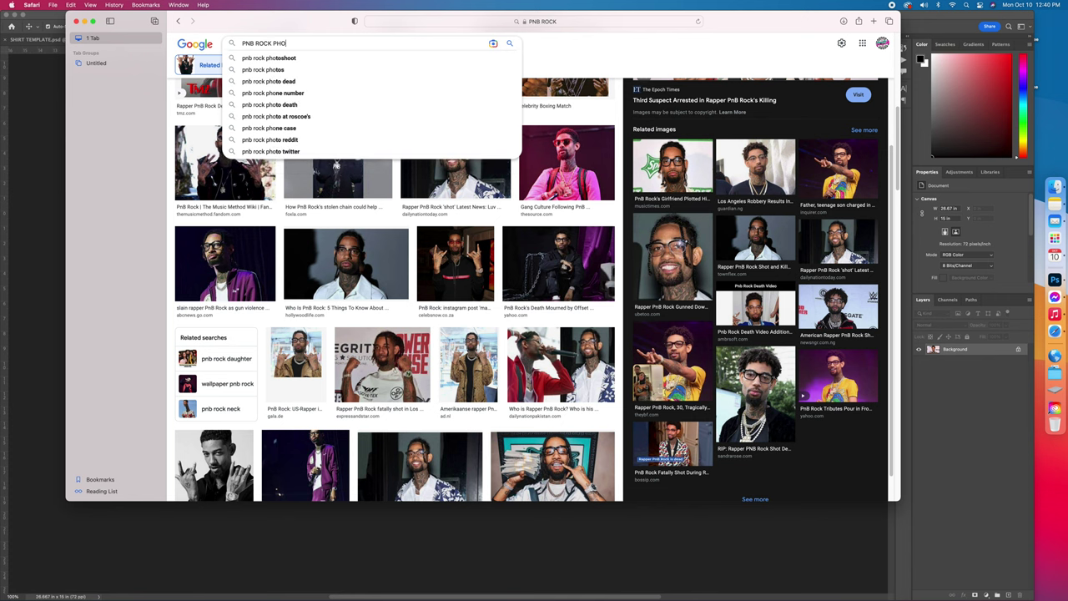
key(Down)
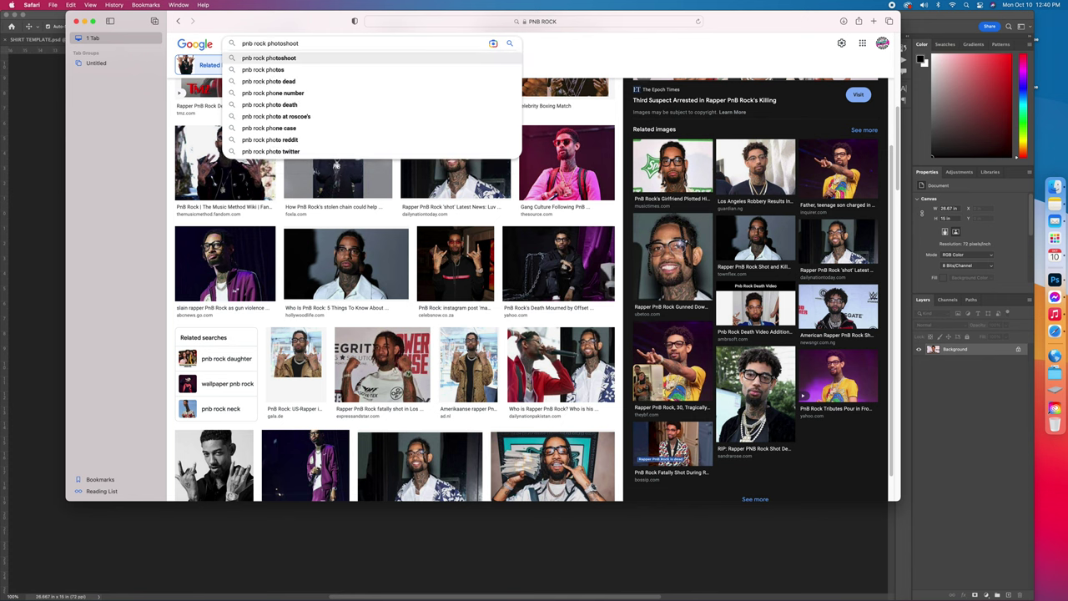
key(Return)
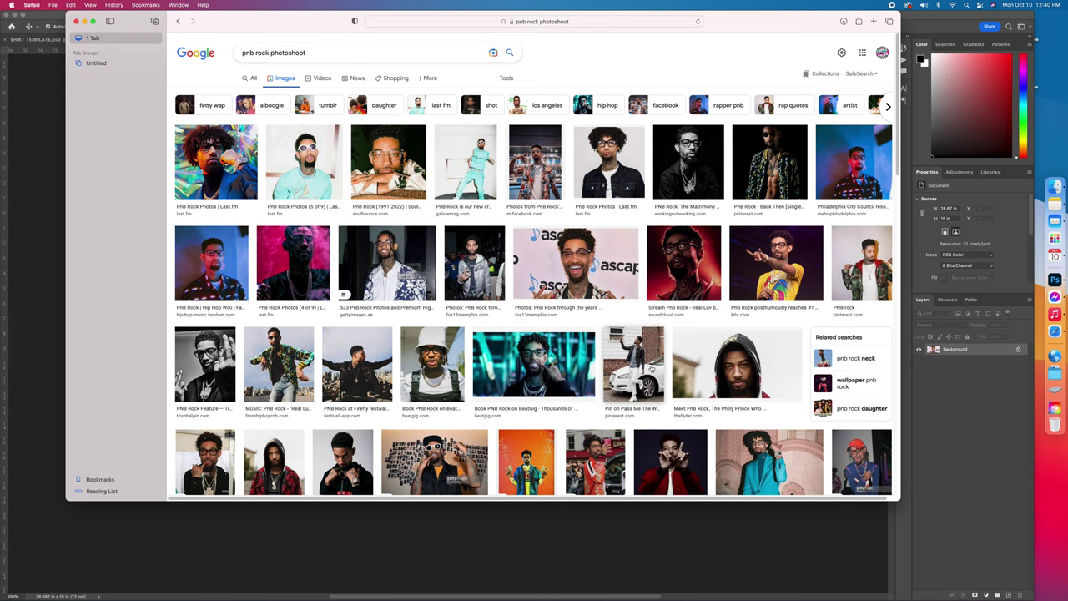
Preview the Pinterest photo of the rapper standing beside a white car and open it in Photoshop
click(633, 365)
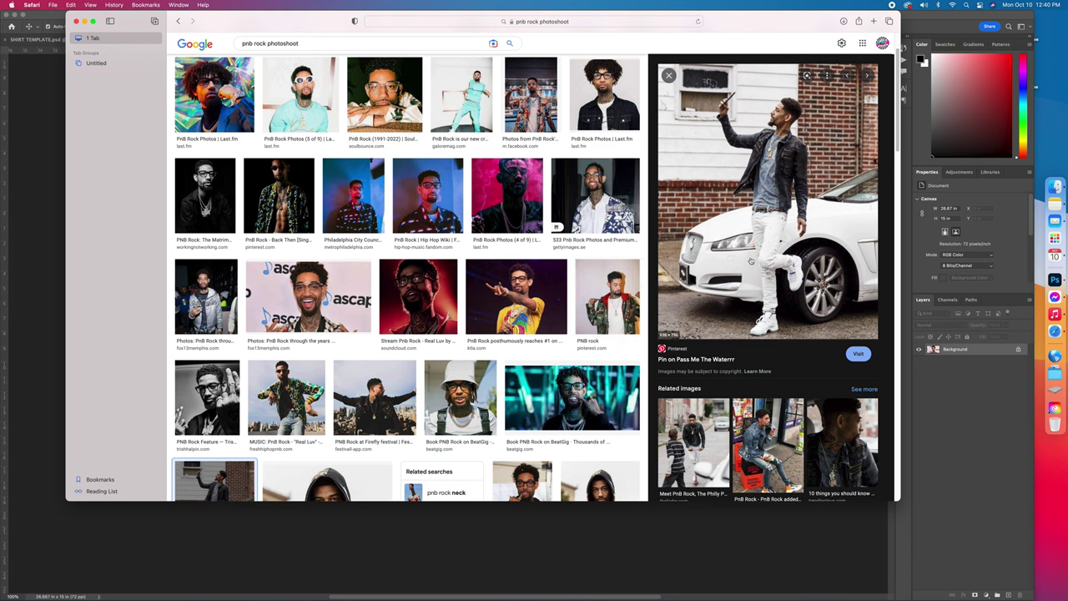
drag(750, 210, 1037, 248)
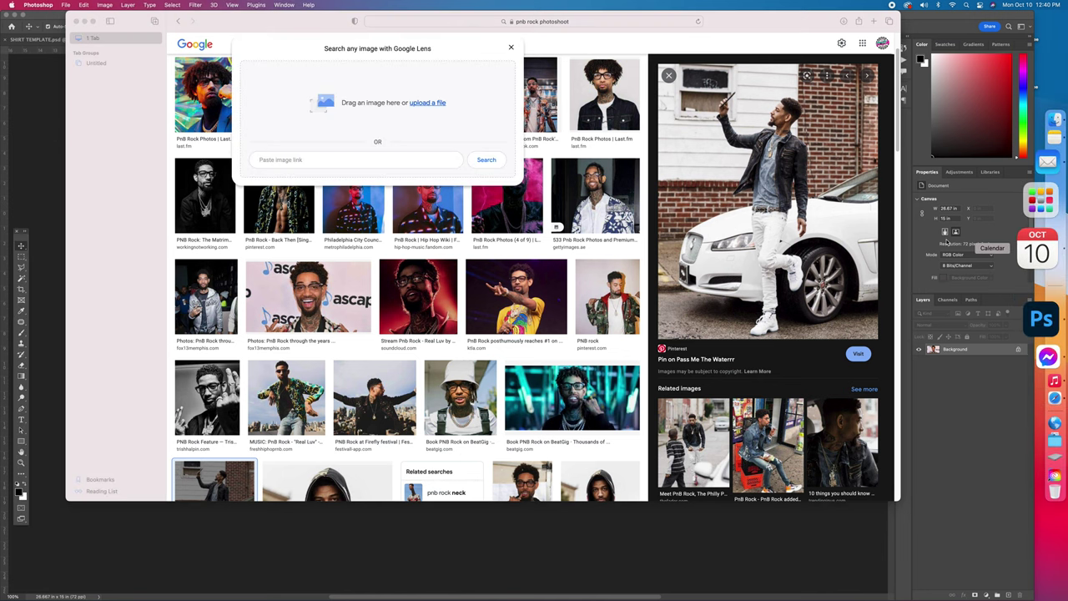
drag(947, 242, 942, 244)
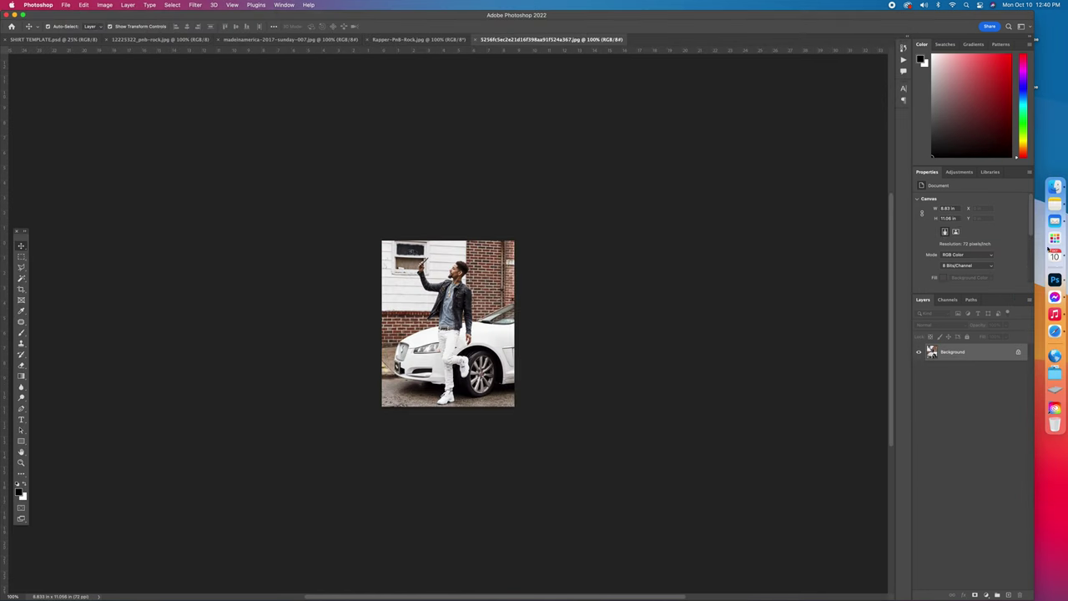
Return to Safari, browse the images related to the white car photo and dismiss the Google Lens search box
click(1043, 334)
scroll(678, 357, down, 6)
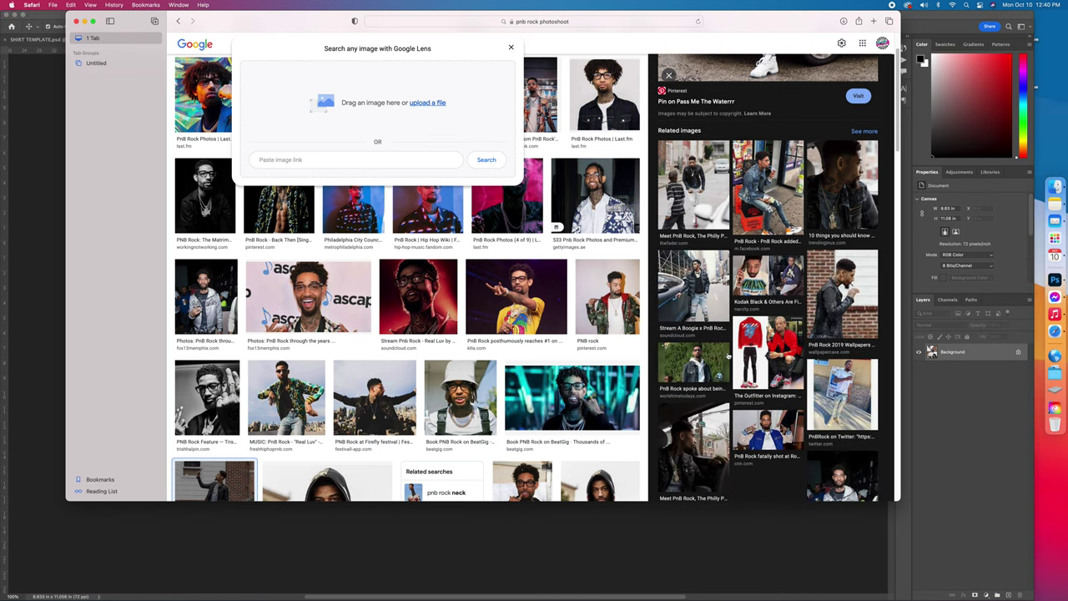
scroll(728, 357, down, 1)
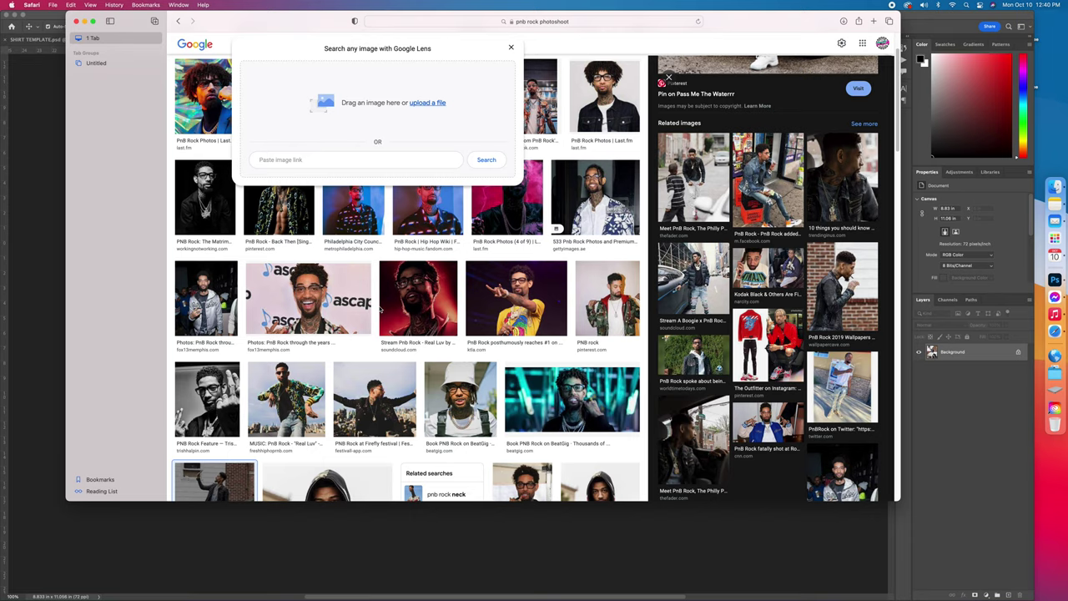
scroll(380, 310, up, 2)
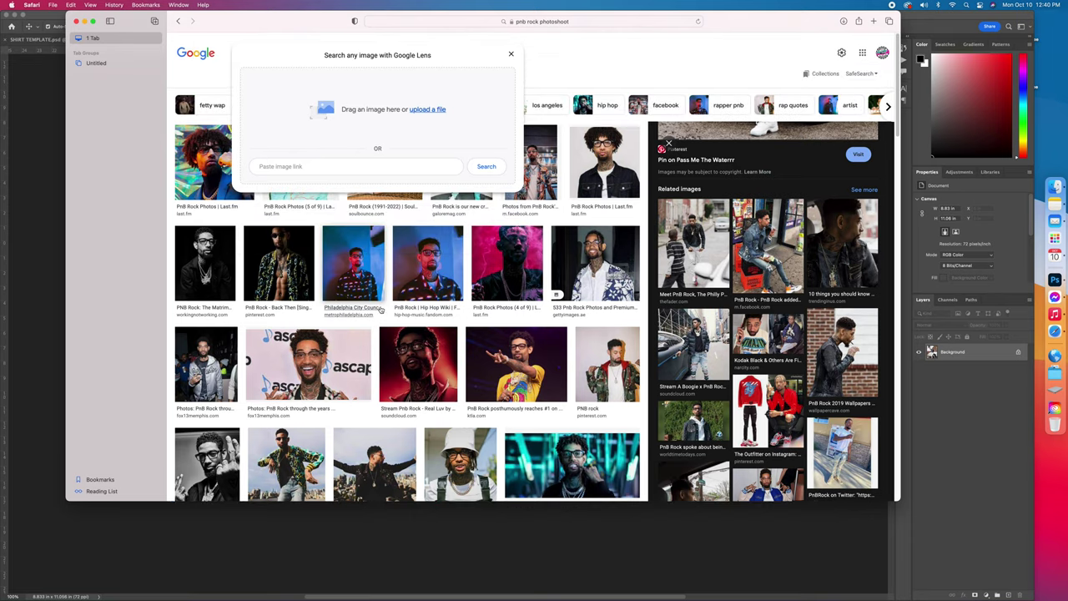
click(511, 53)
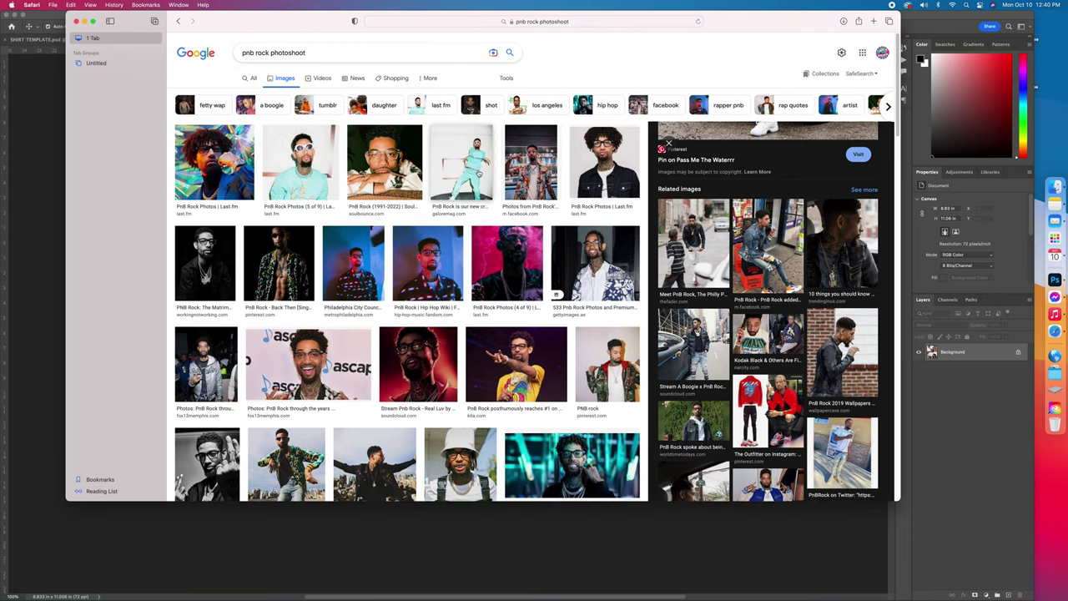
Preview the Galore Mag turquoise outfit photo and the related Karl Kani photo on Pinterest, and examine the latter's related images
click(478, 171)
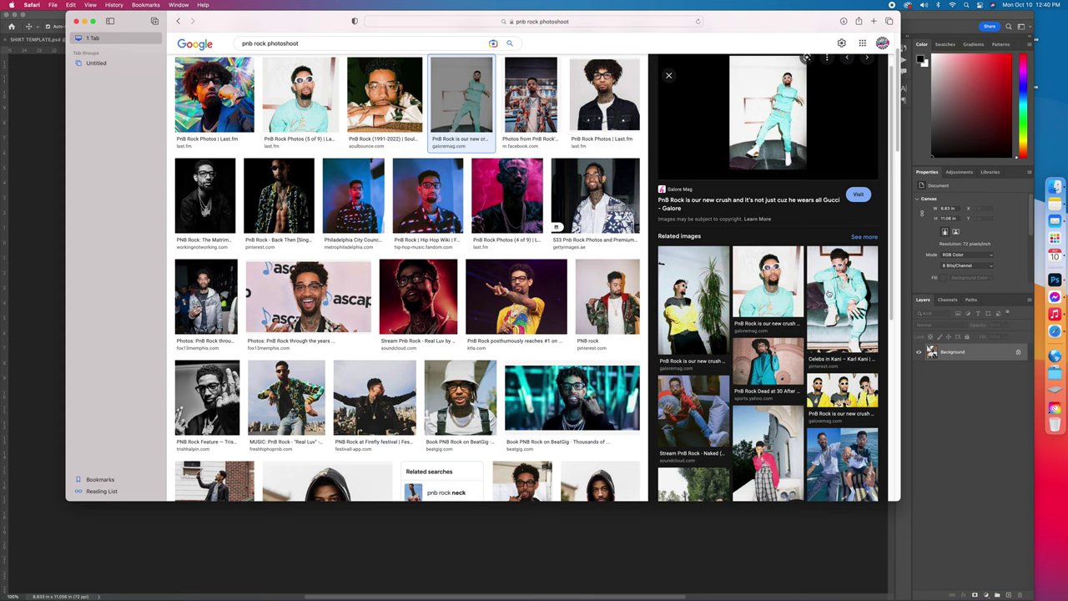
click(824, 302)
scroll(788, 308, down, 5)
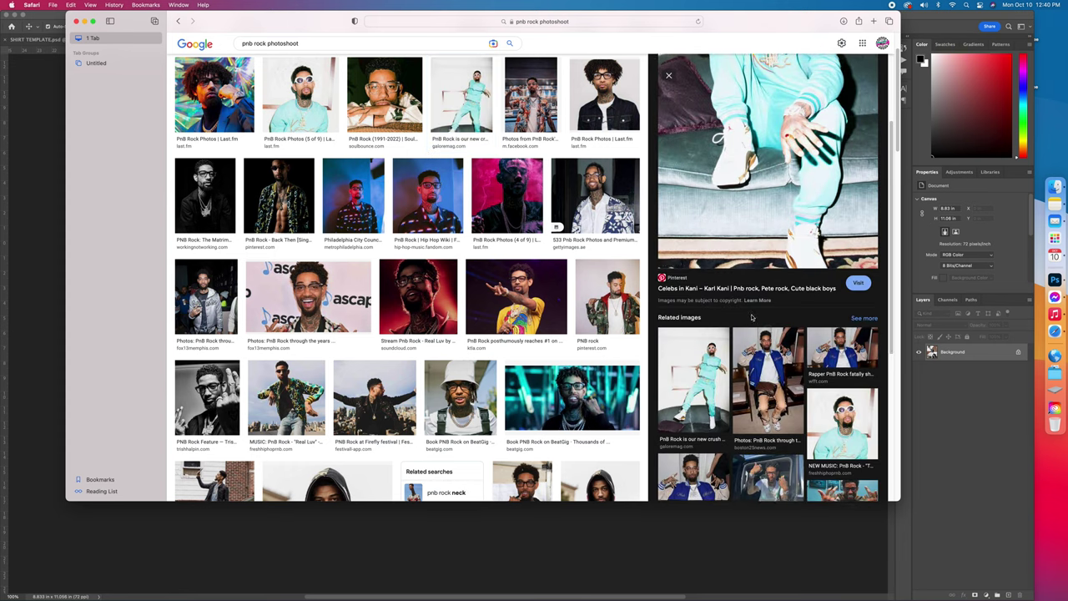
scroll(766, 329, down, 6)
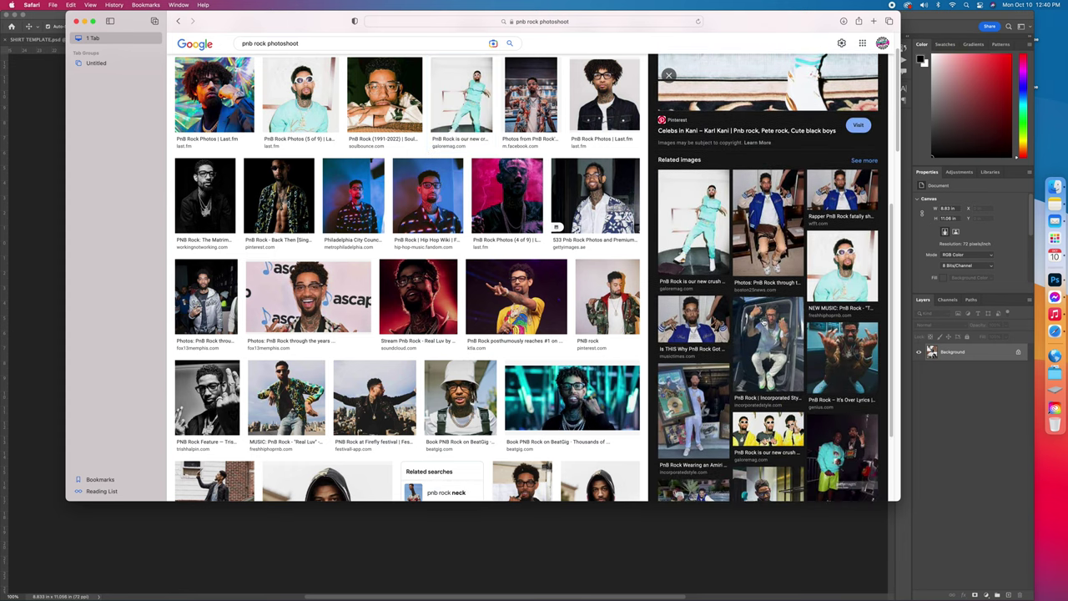
scroll(520, 360, down, 10)
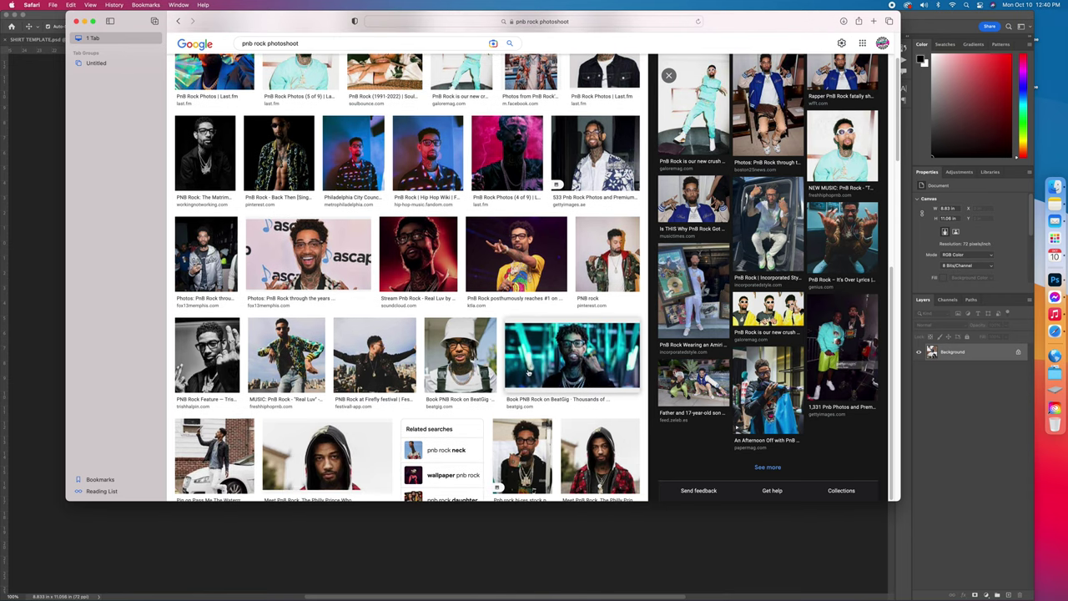
Browse further down the photoshoot results and preview the GQ India tattoo video image with its related images
scroll(520, 360, down, 4)
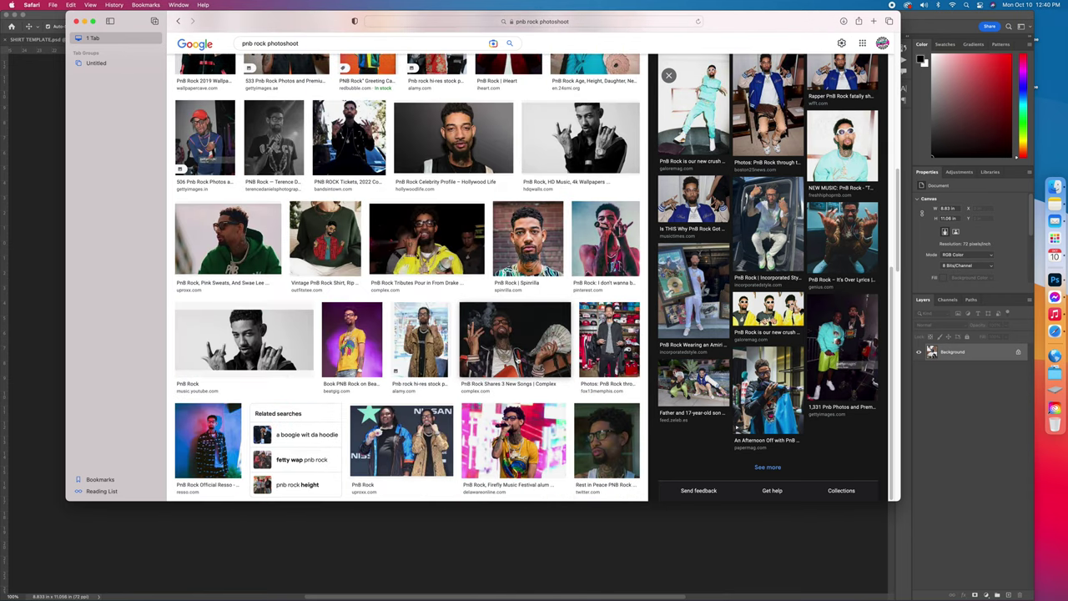
scroll(512, 355, down, 2)
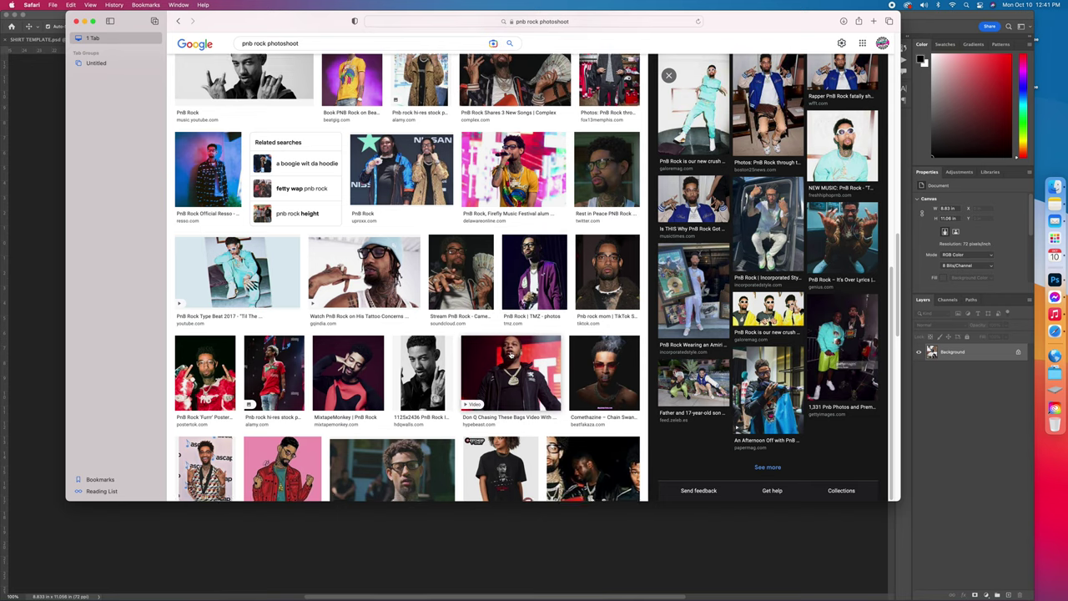
click(370, 244)
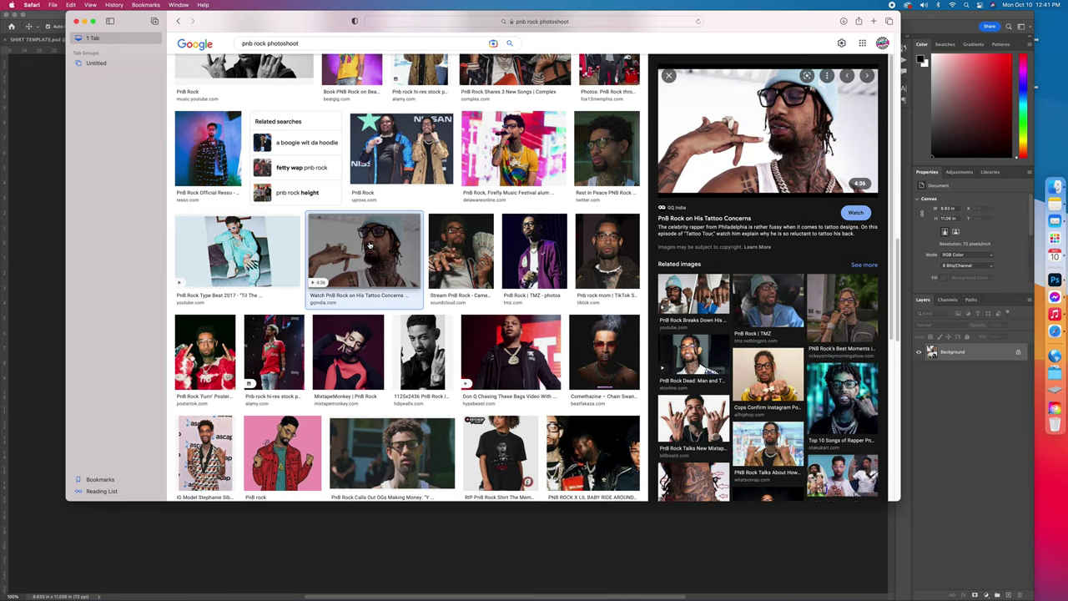
scroll(708, 349, down, 1)
scroll(456, 351, down, 5)
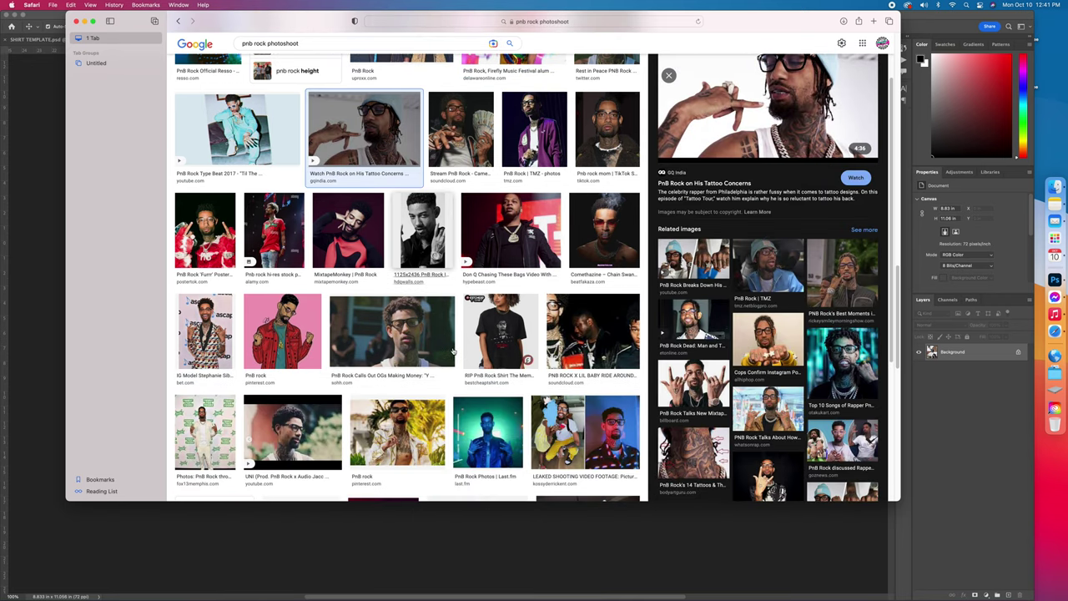
Preview the Pinterest photo of the rapper in an open shirt before greenery and look through more photoshoot results
click(400, 250)
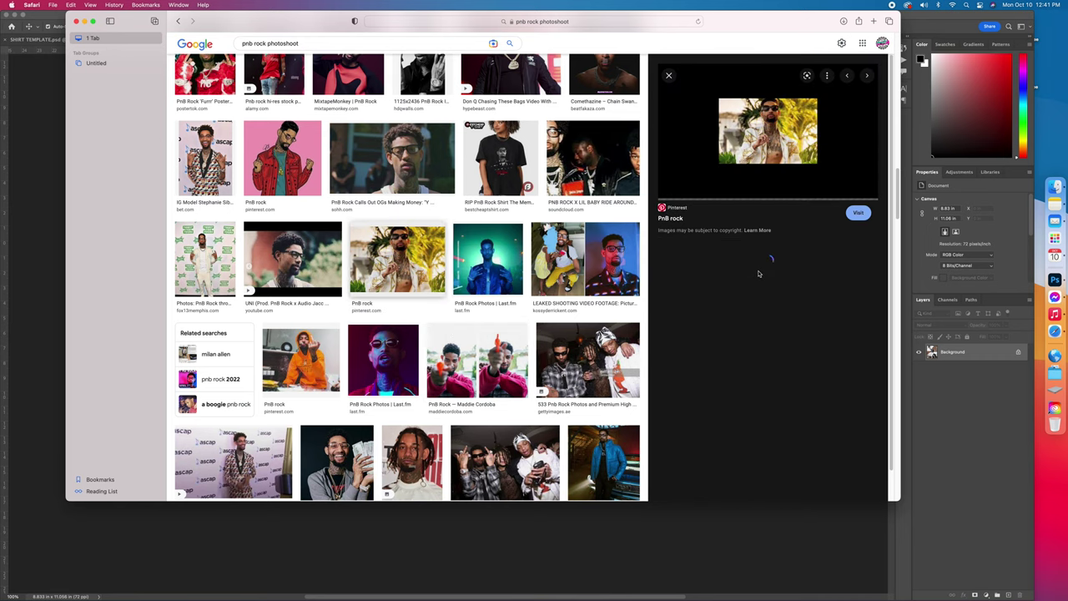
scroll(709, 334, down, 1)
scroll(428, 342, down, 5)
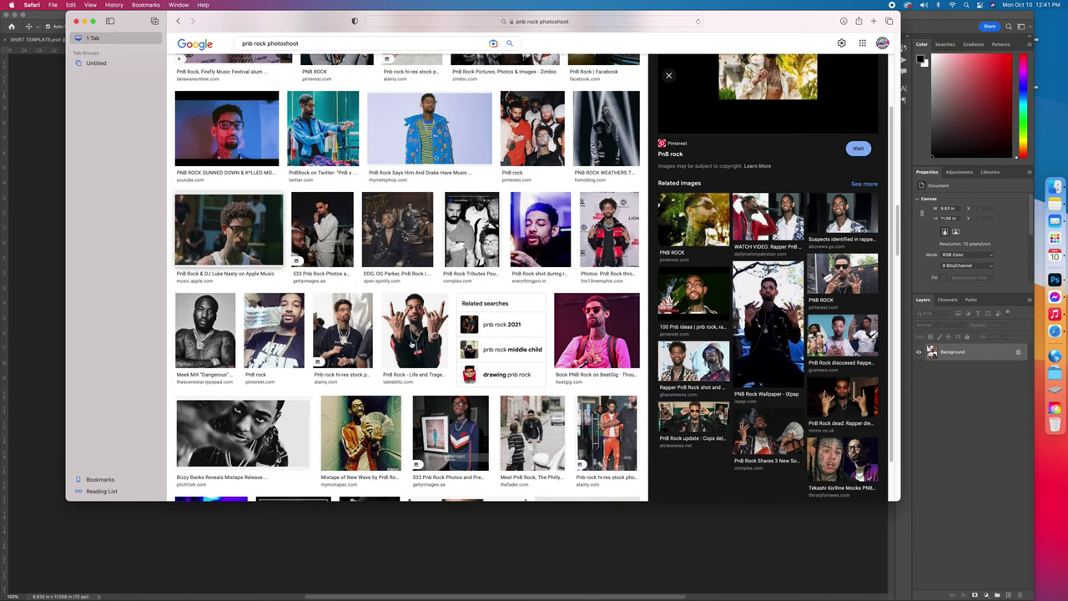
scroll(428, 342, down, 5)
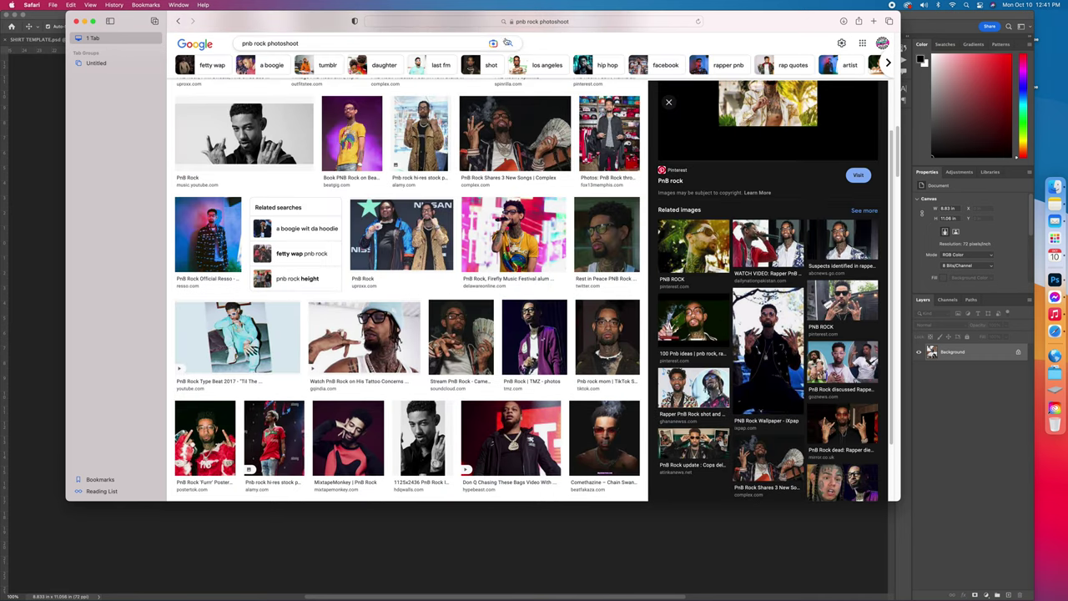
Rerun the "pnb rock photoshoot" search and preview the YouTube type beat image of the rapper seated in turquoise
click(508, 44)
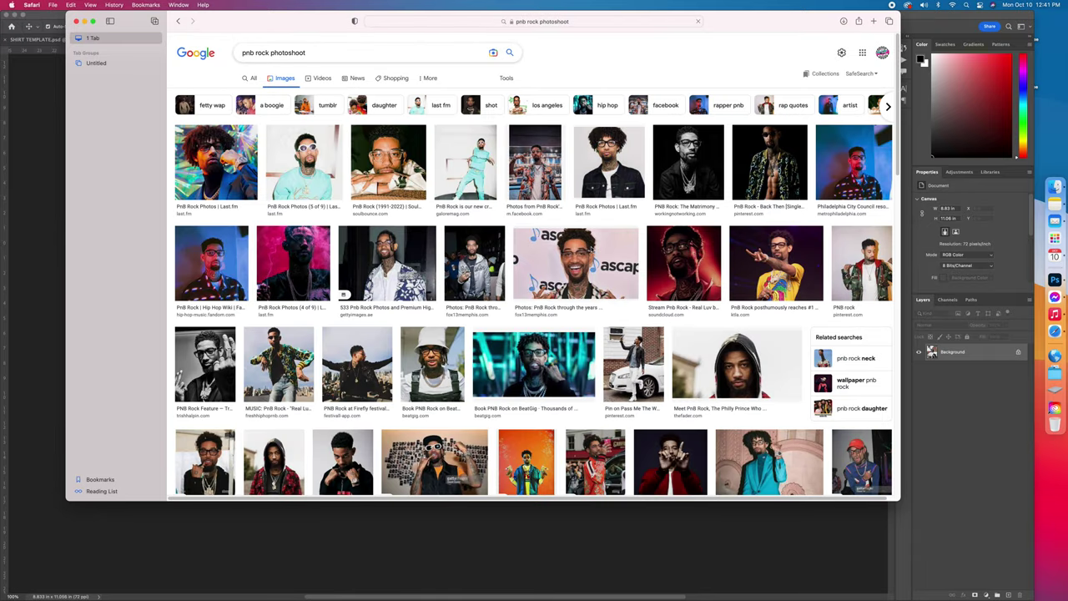
scroll(499, 356, down, 5)
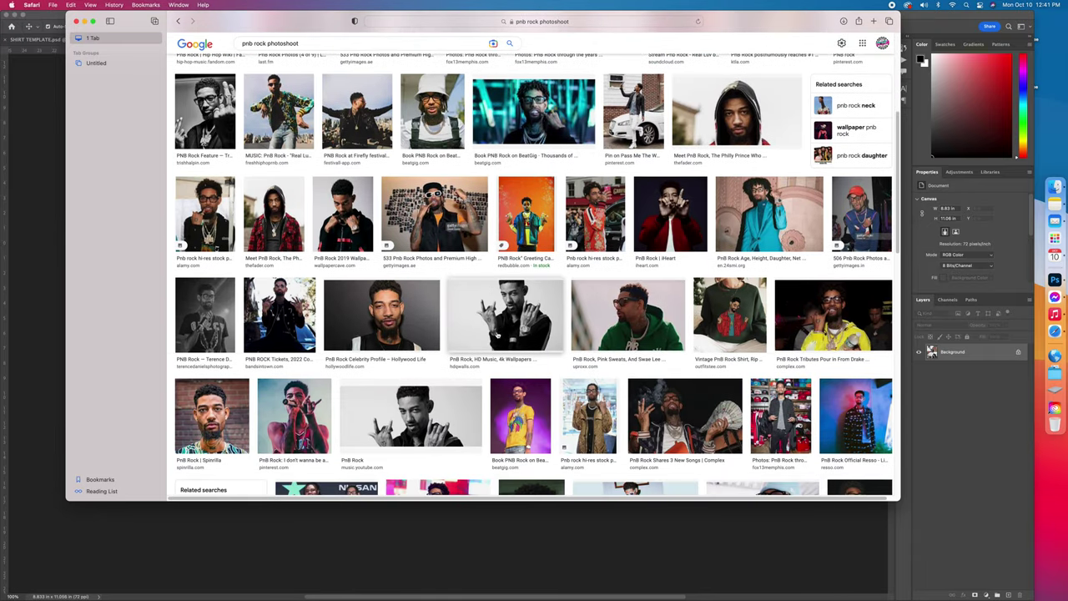
scroll(498, 333, down, 2)
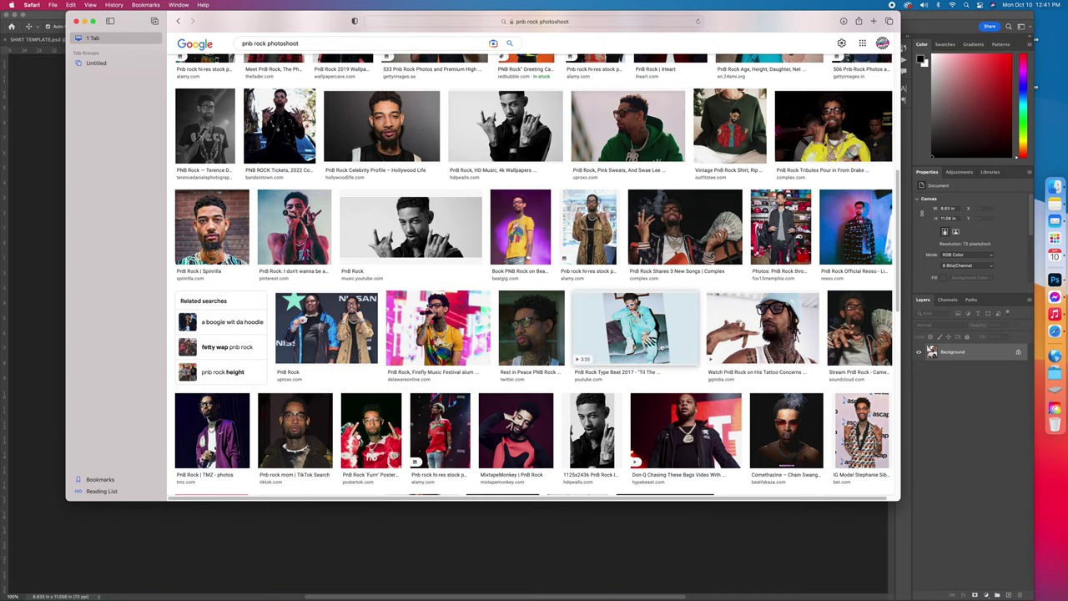
click(660, 345)
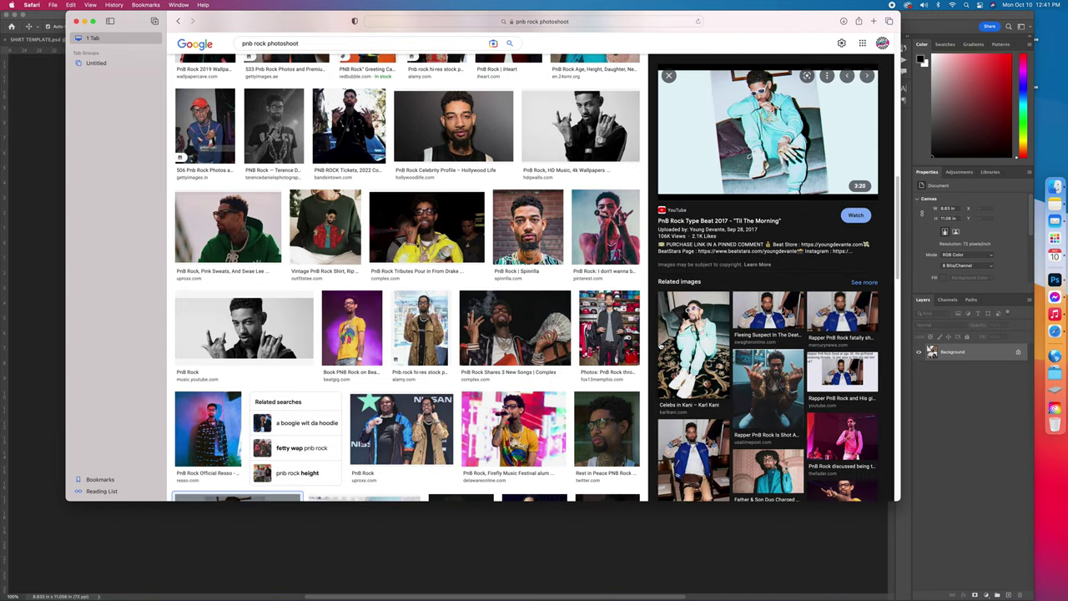
Preview the related Usa Time Post photo of the rapper squatting with both hands raised and open it in Photoshop
click(742, 396)
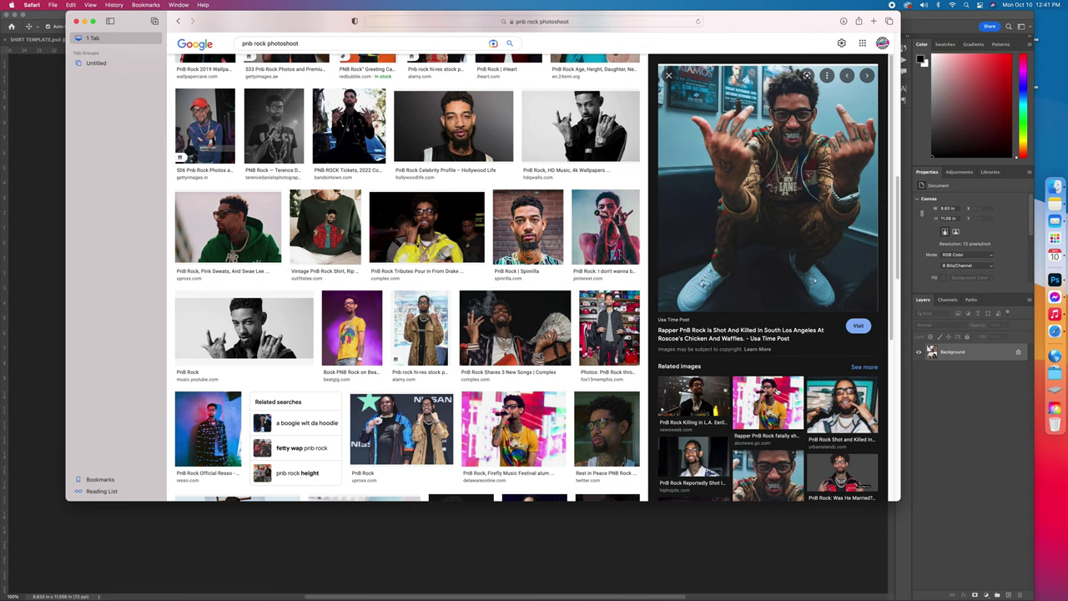
scroll(775, 390, down, 5)
click(776, 391)
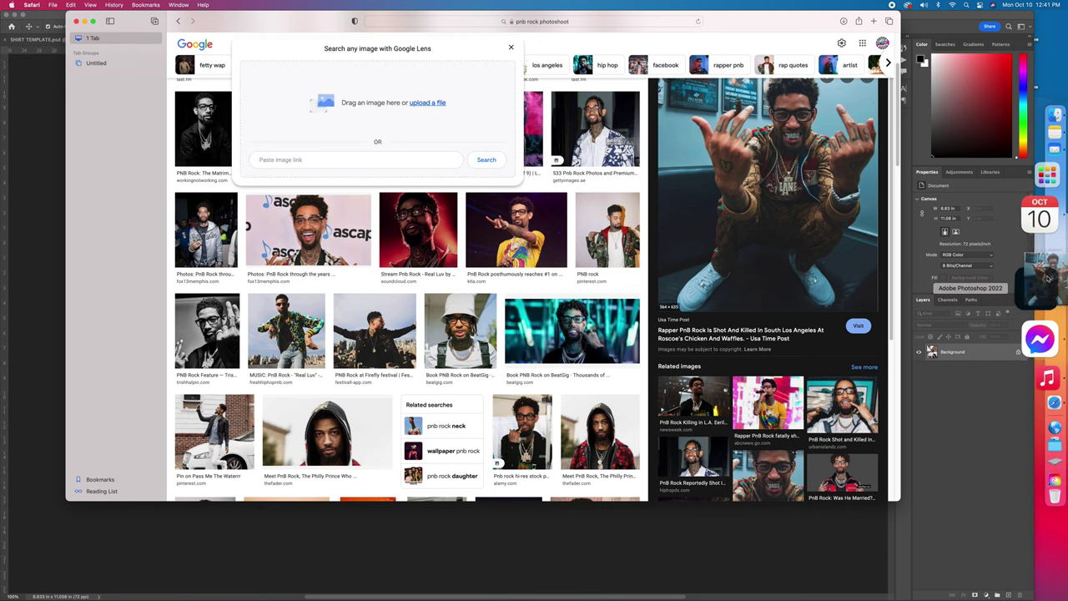
click(1043, 315)
drag(993, 253, 672, 278)
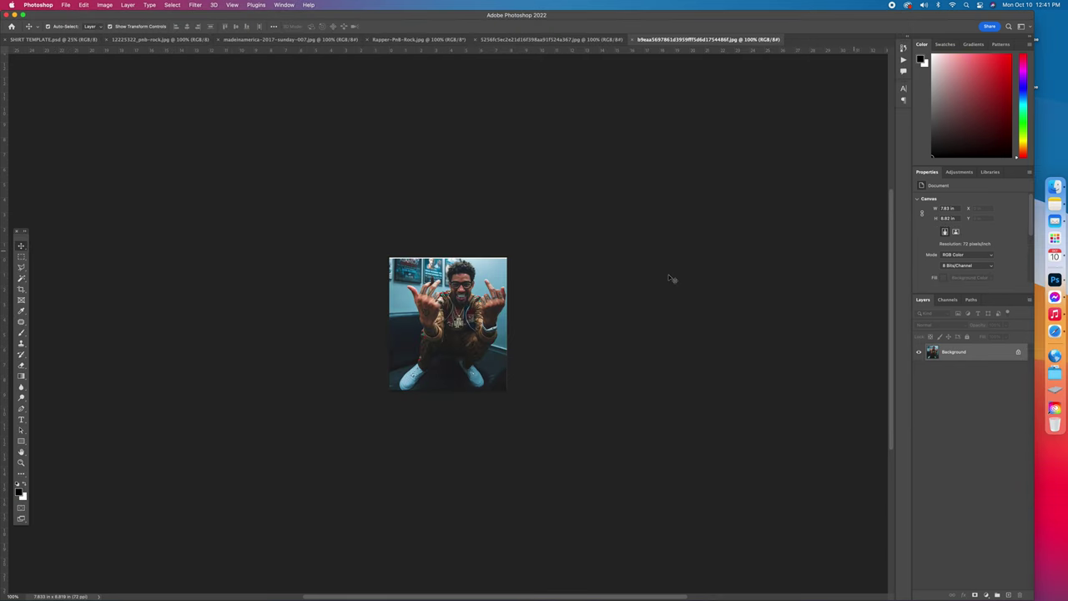
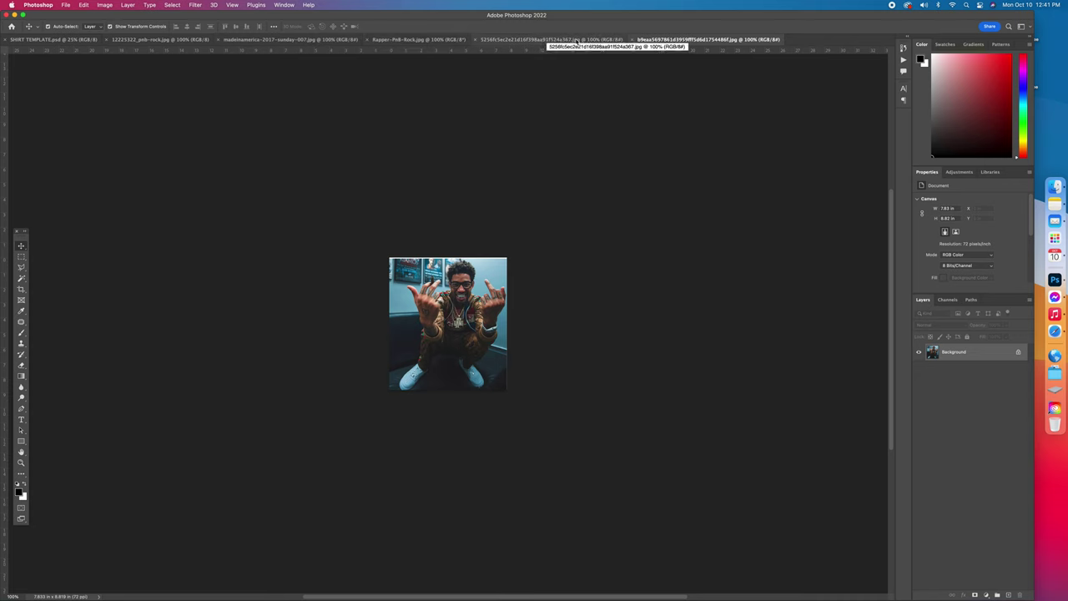
Review the shirt template and each of the five opened photos in turn, ending on the squatting portrait
click(59, 40)
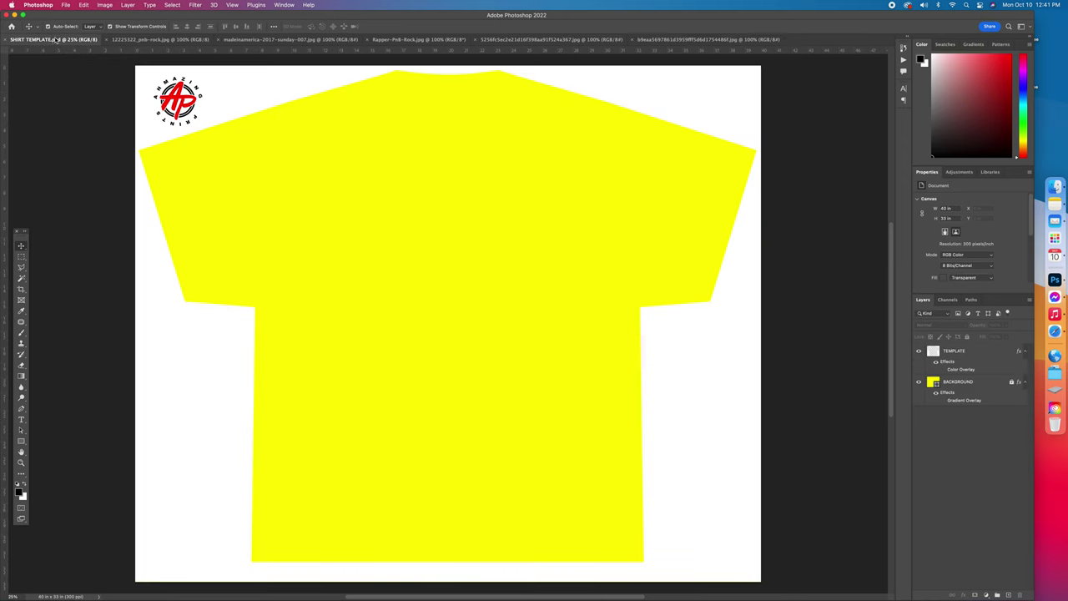
click(158, 39)
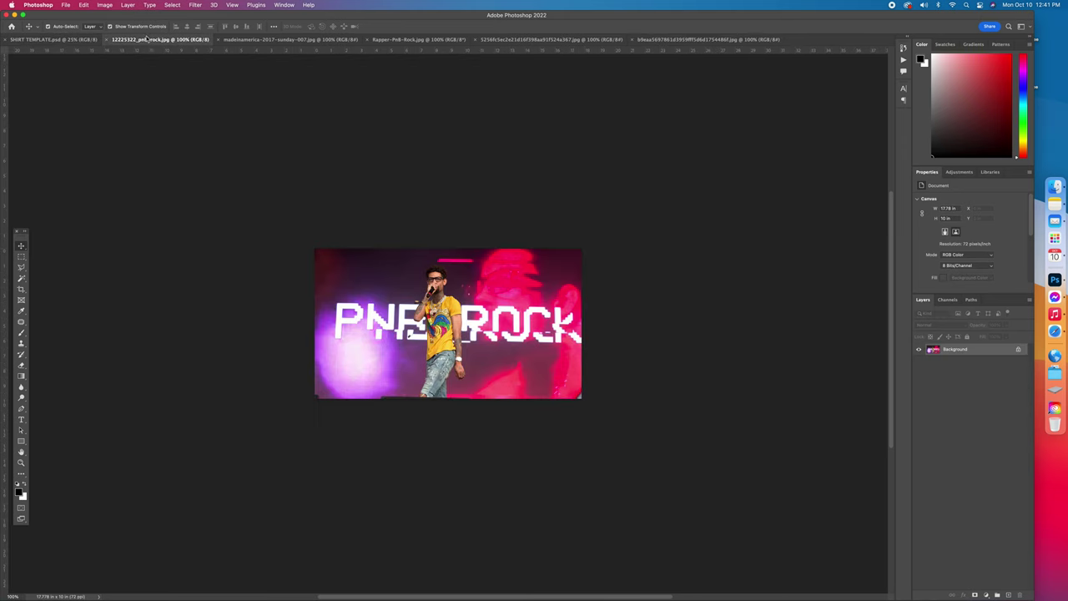
click(259, 39)
click(417, 40)
click(551, 39)
click(687, 39)
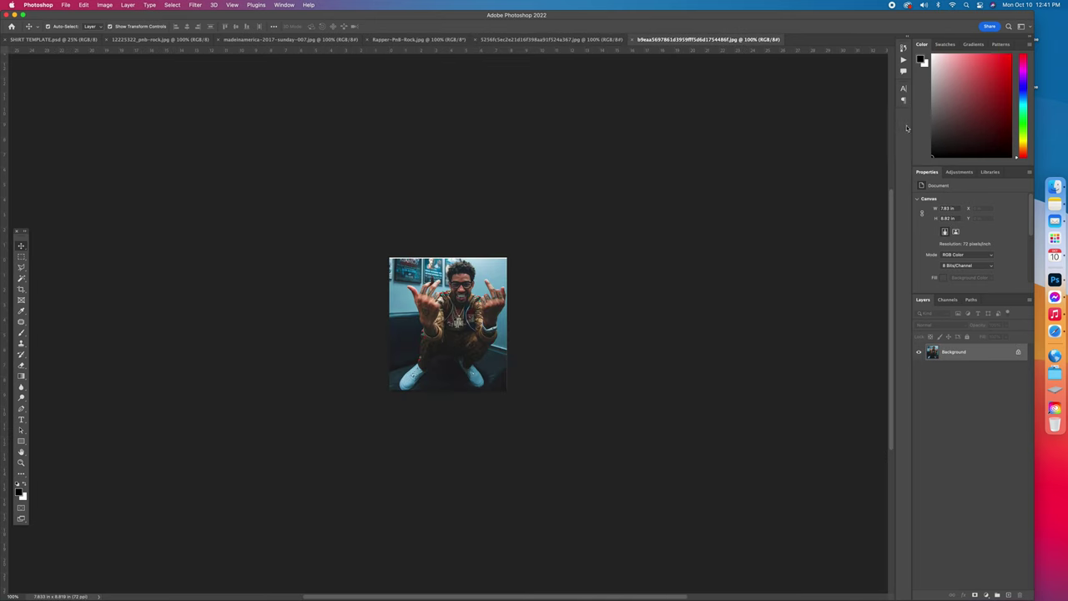
Cut out the squatting portrait with the Remove background quick action
click(1008, 28)
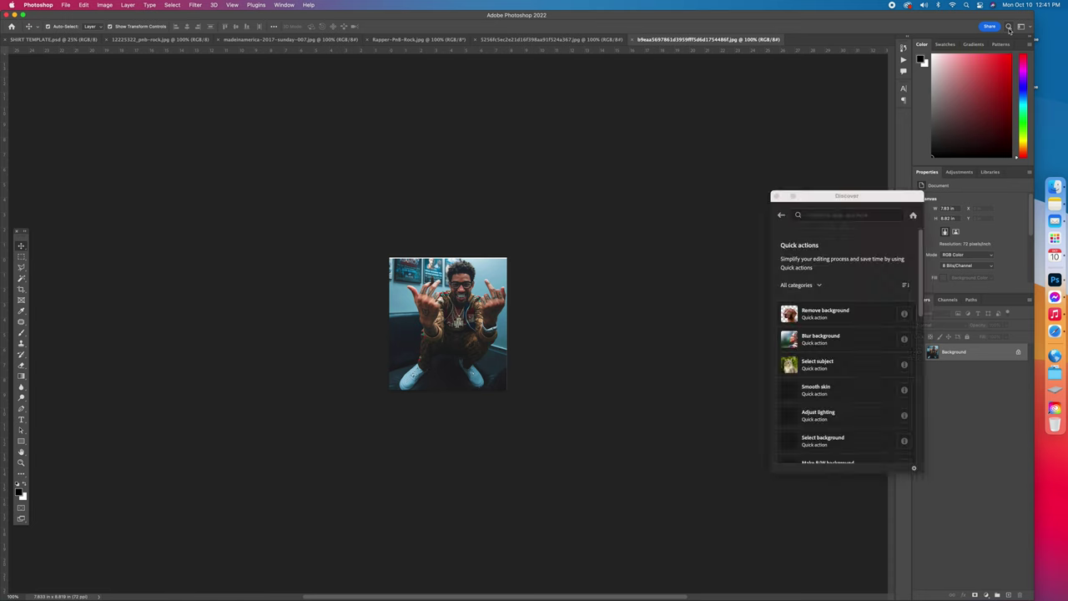
click(822, 313)
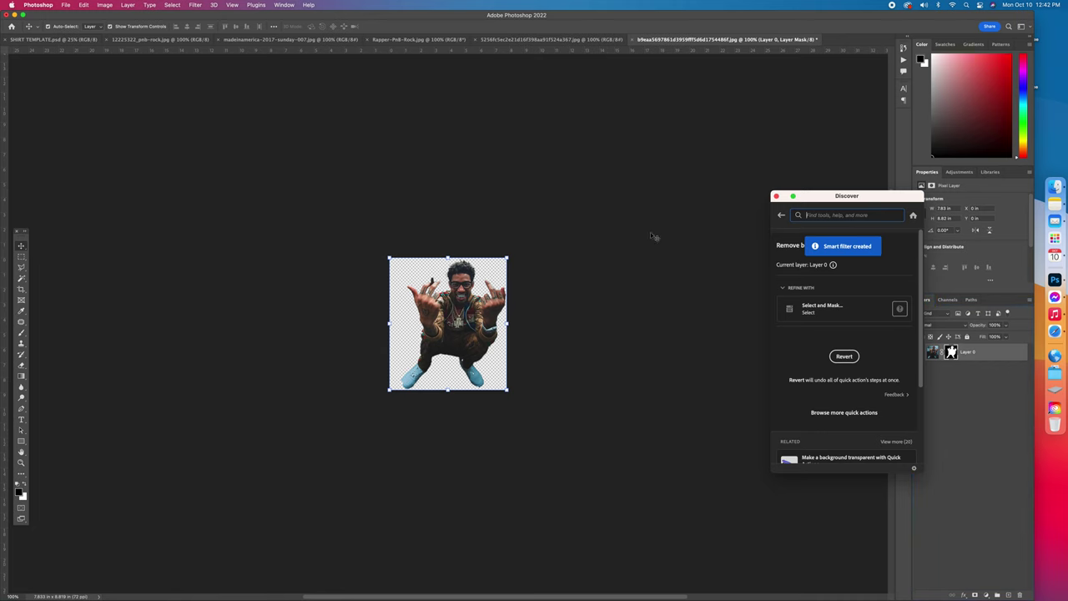
click(776, 196)
Unlock the background layer of the white car photo and make sure Auto-Select and Show Transform Controls are enabled
click(575, 38)
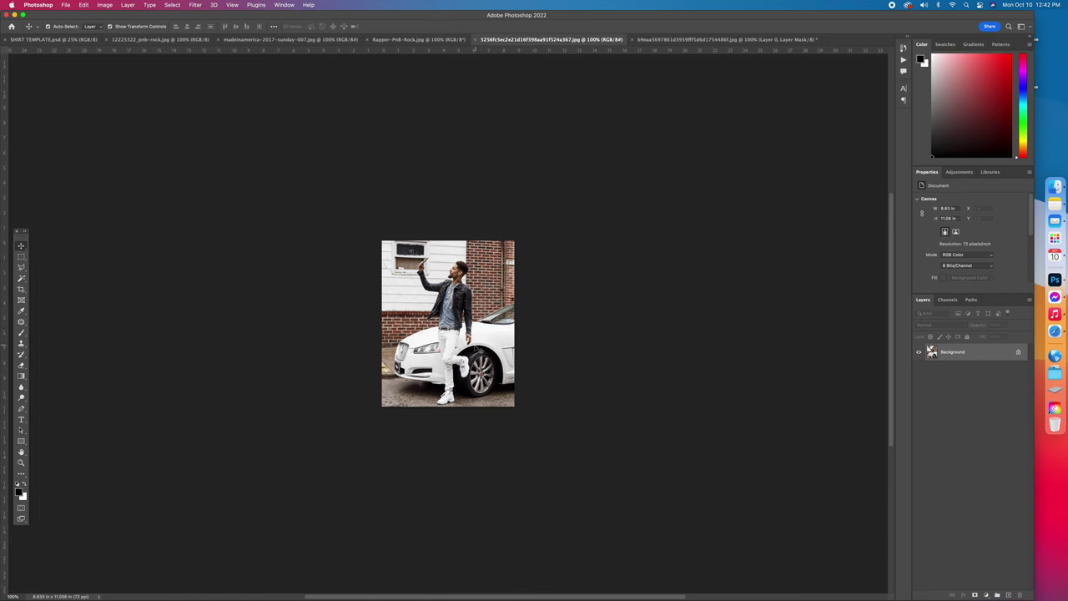
key(super+shift+s)
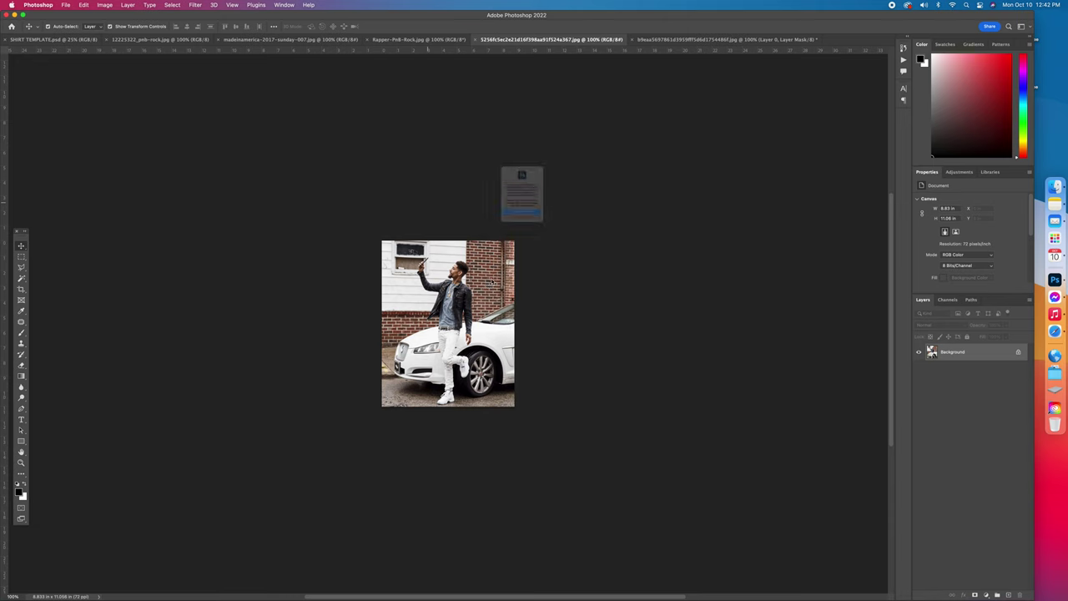
click(523, 238)
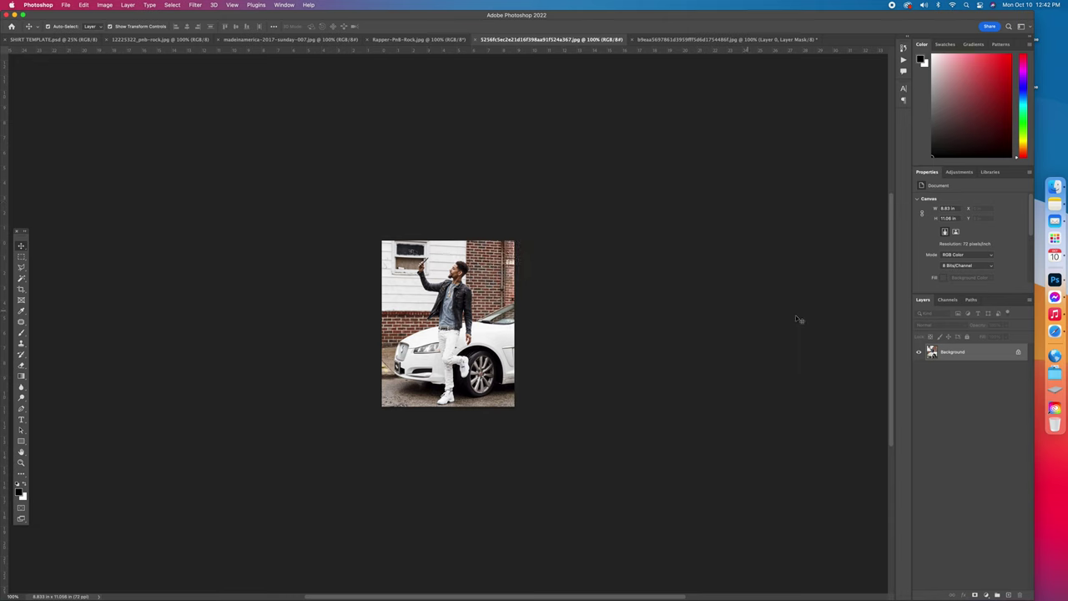
click(1019, 353)
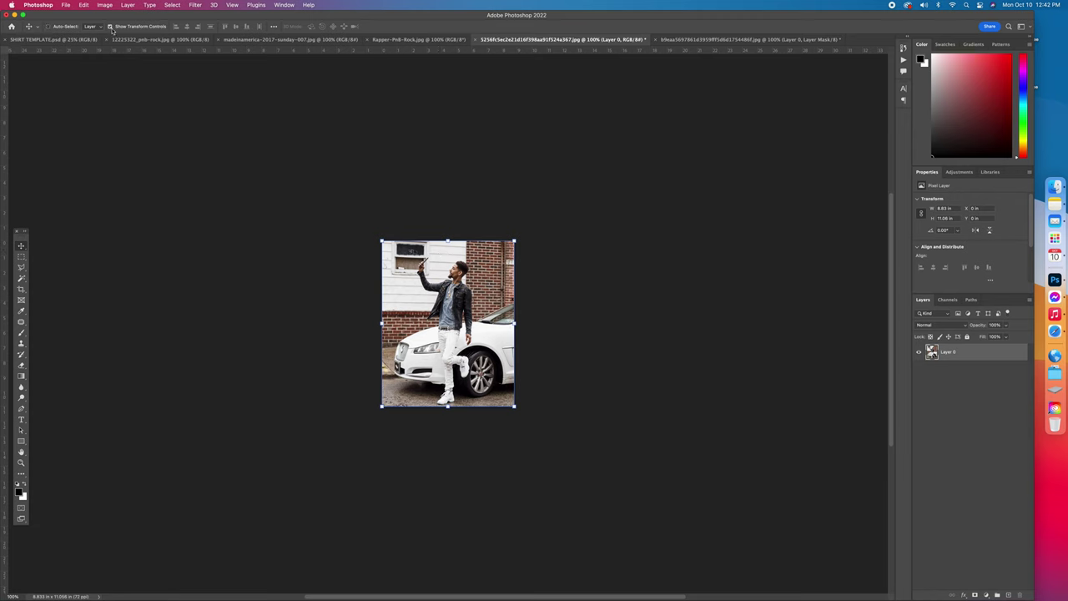
click(110, 28)
click(109, 27)
click(47, 27)
Move the car photo into the shirt template, enlarge it to about 14 by 17.5 in and place it in the shirt's lower right corner
key(BackSpace)
click(52, 39)
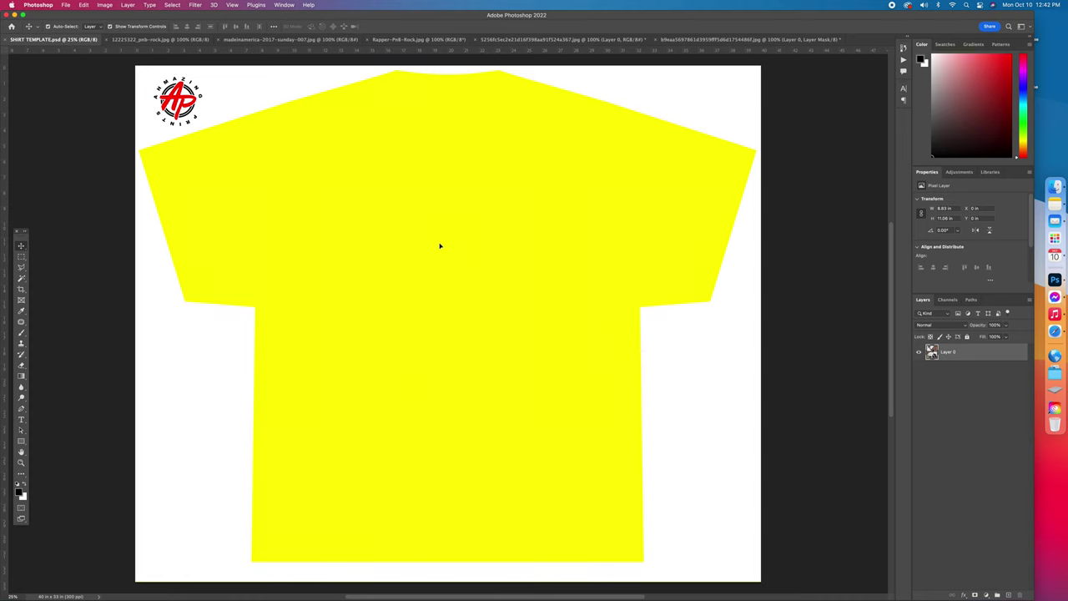
key(super+v)
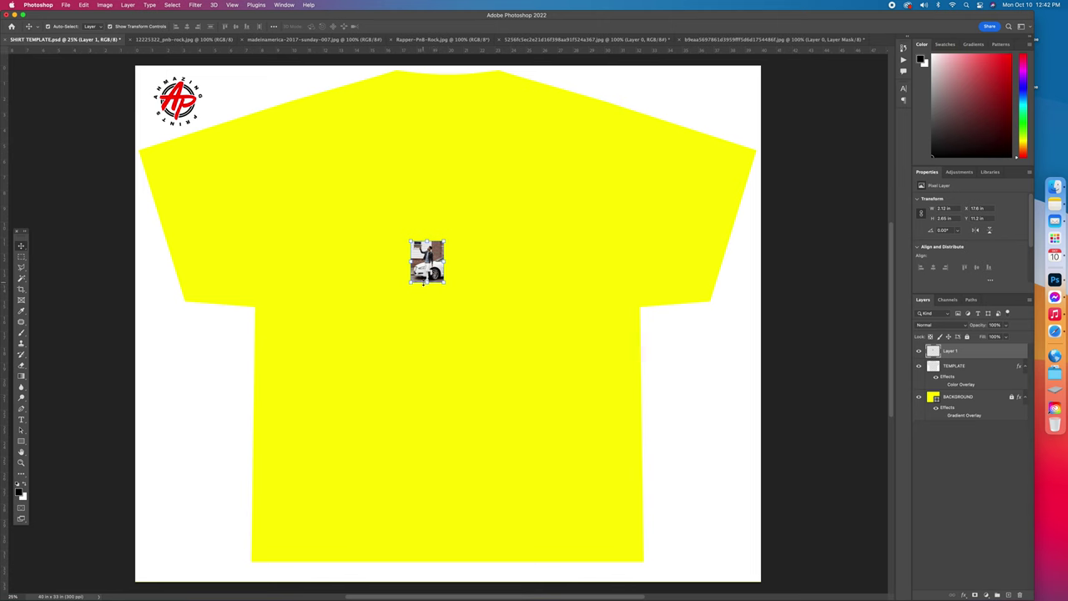
drag(430, 338, 440, 515)
drag(448, 437, 553, 483)
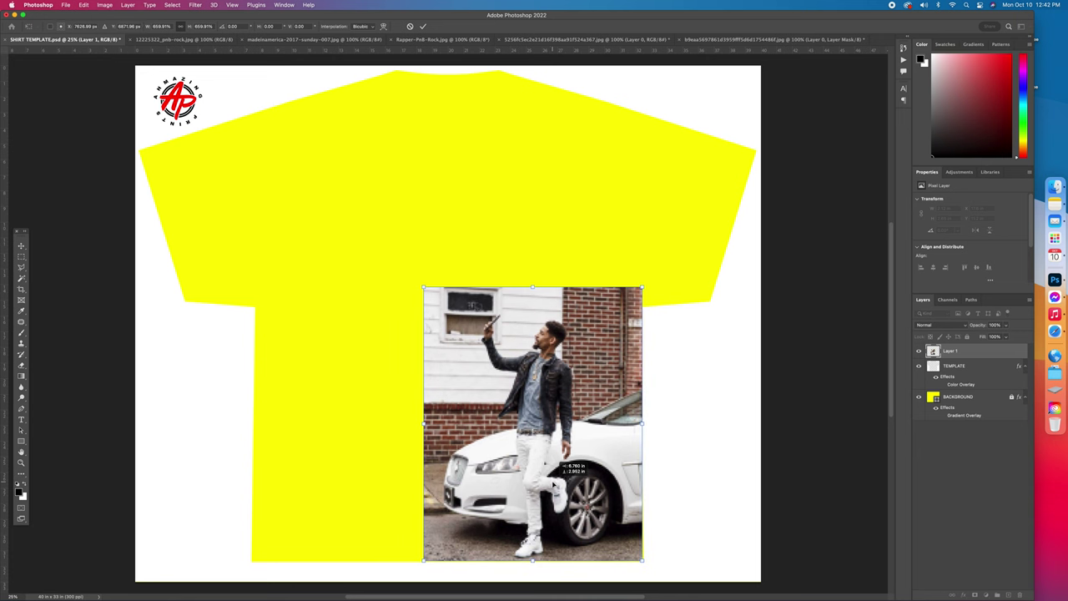
click(423, 26)
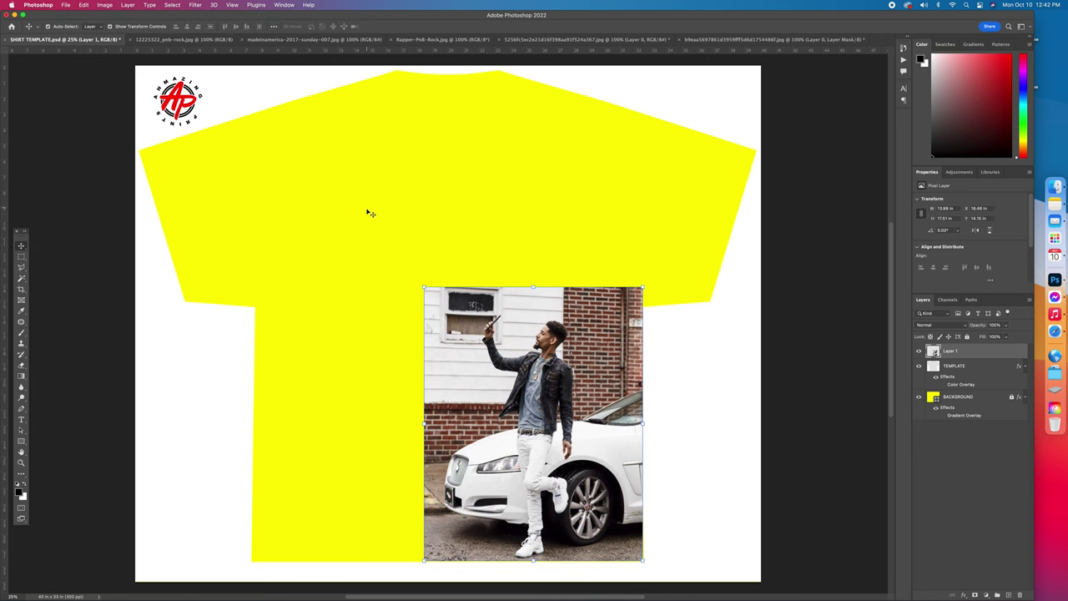
Unlock the template's BACKGROUND layer and give it a light blue Color Overlay, #89c8fd
click(1012, 398)
click(990, 400)
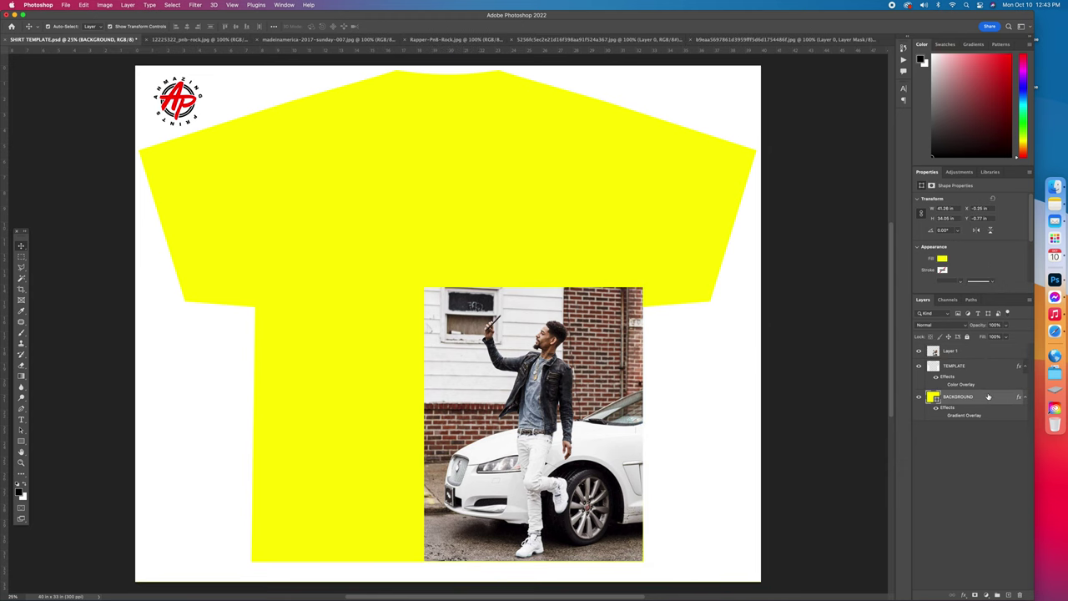
double_click(988, 397)
click(782, 471)
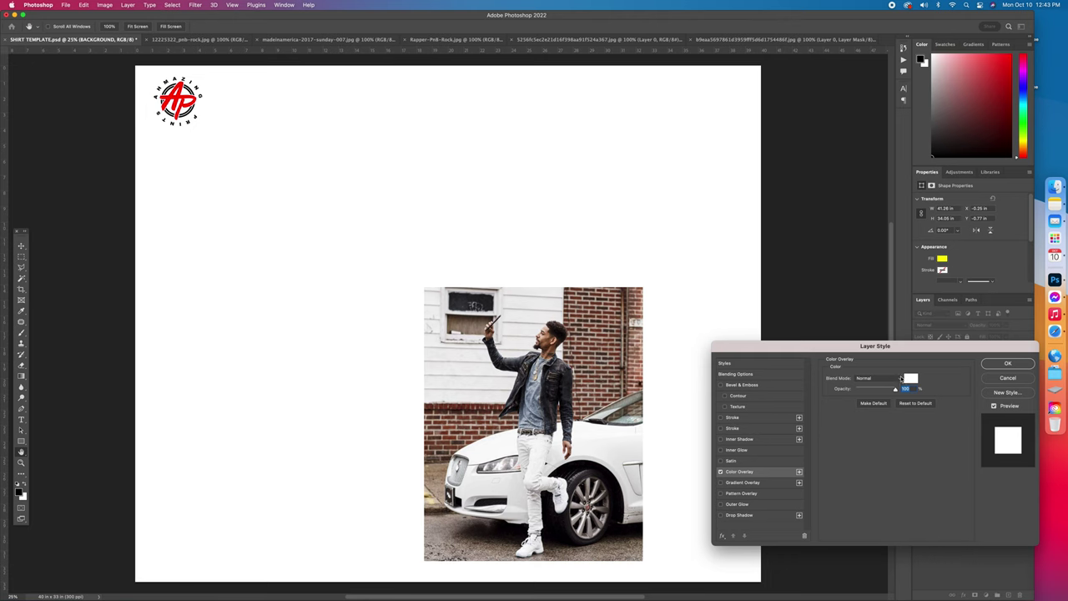
click(909, 379)
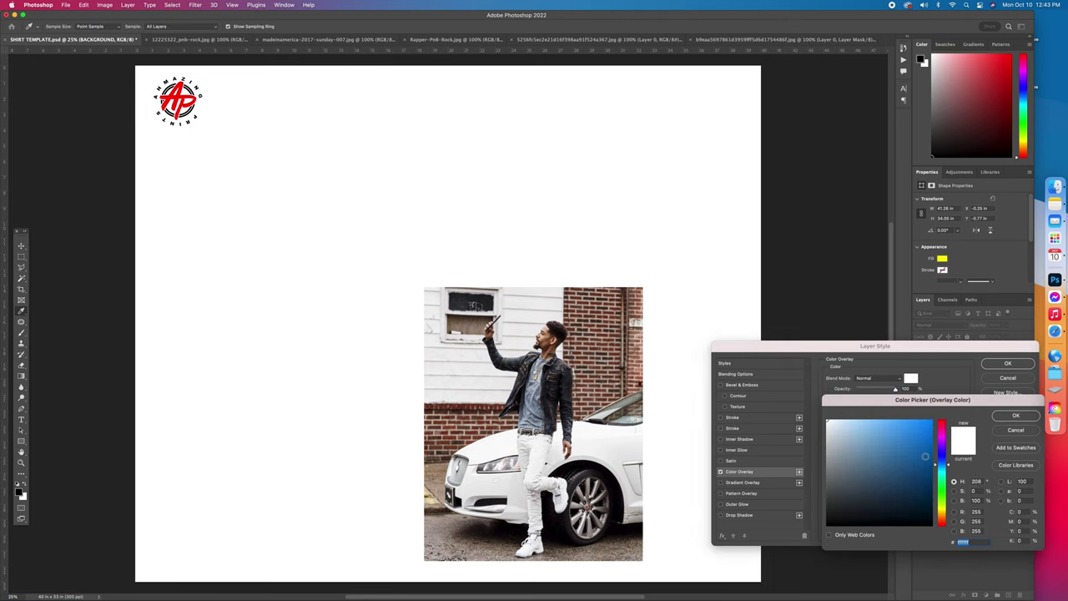
click(911, 451)
click(874, 419)
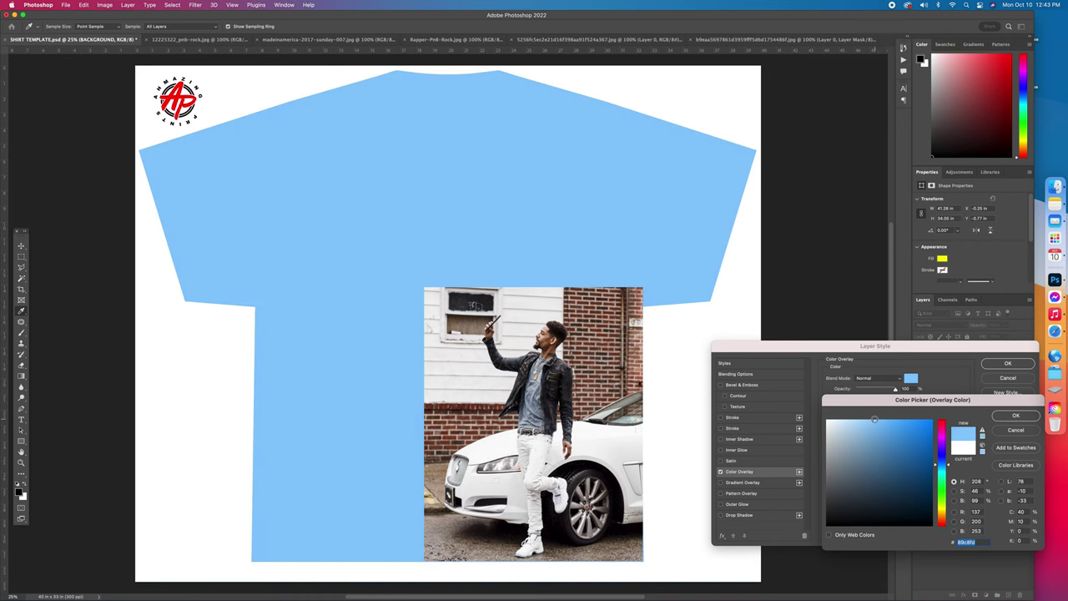
click(1015, 415)
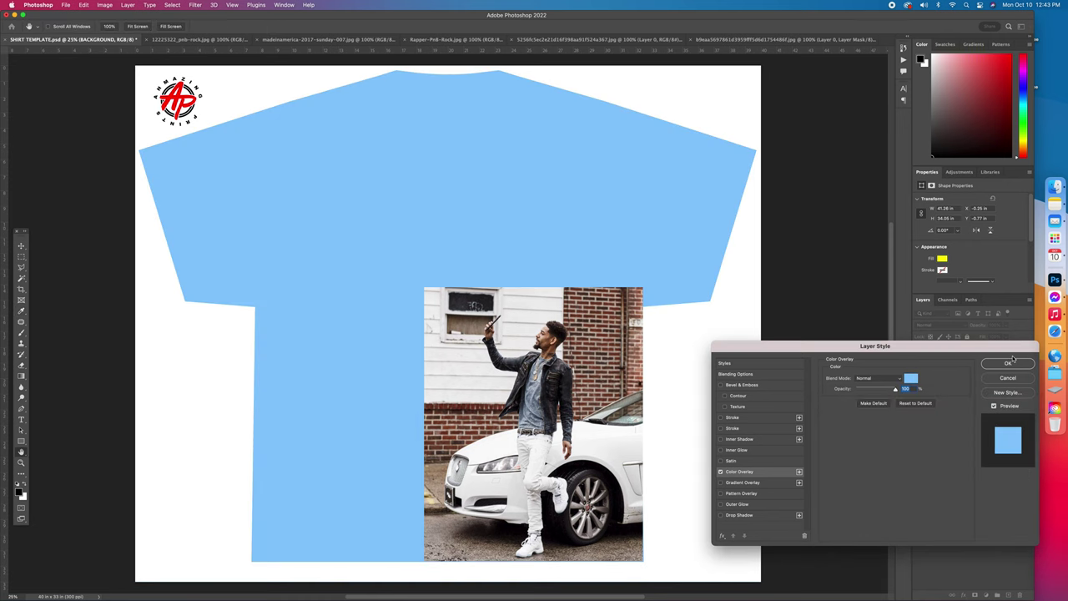
key(Return)
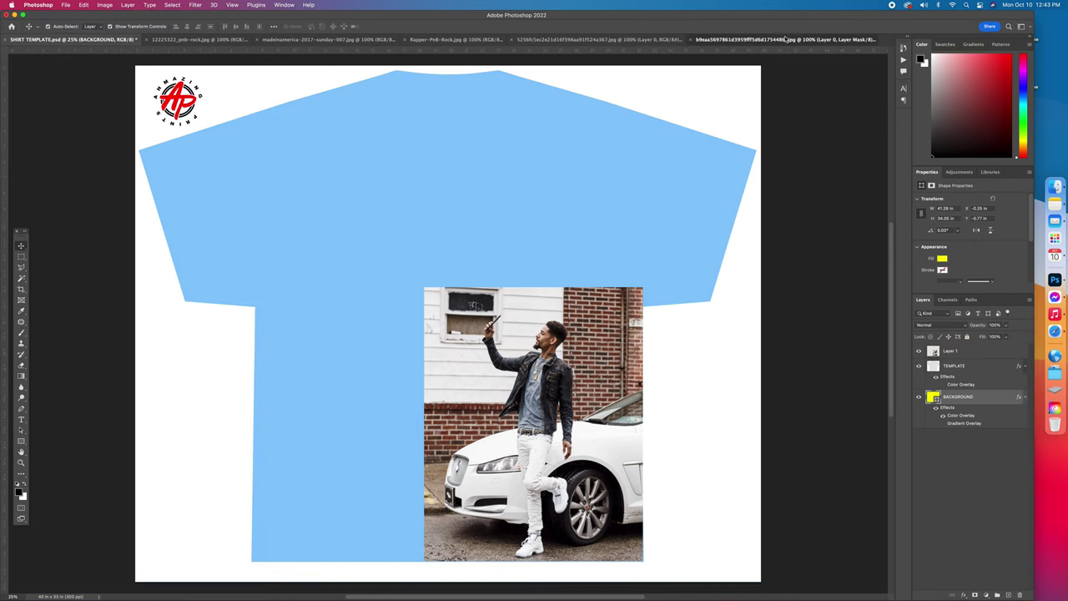
Bring the squatting cutout into the shirt template, enlarge it to about 11.4 by 12.8 in and place it left of the car photo
click(743, 40)
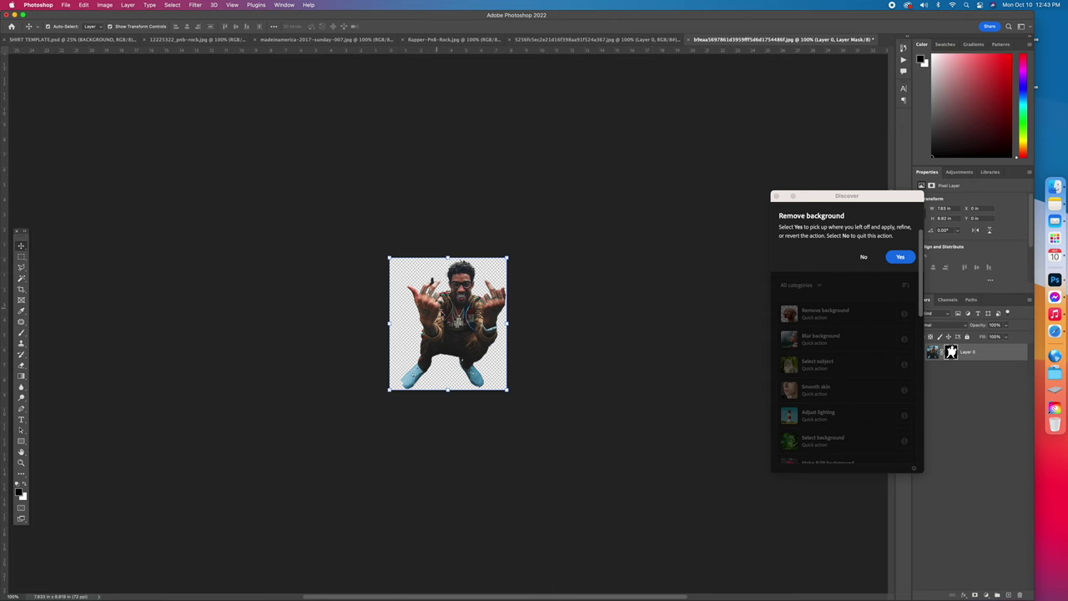
drag(459, 302, 534, 417)
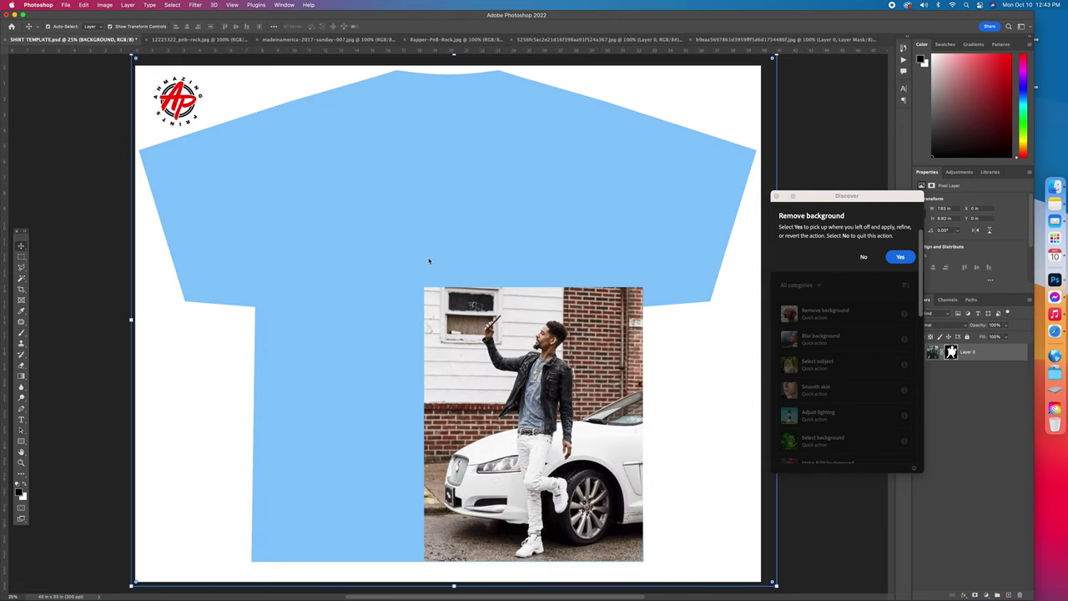
drag(764, 210, 388, 441)
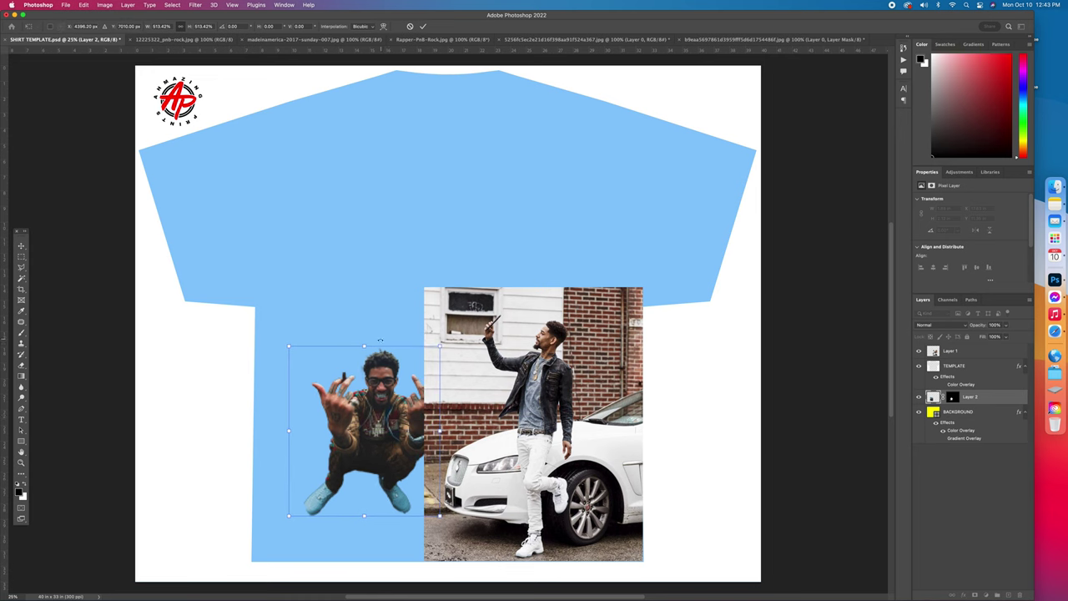
mouse_move(368, 331)
mouse_down()
mouse_move(380, 307)
mouse_move(365, 325)
mouse_up()
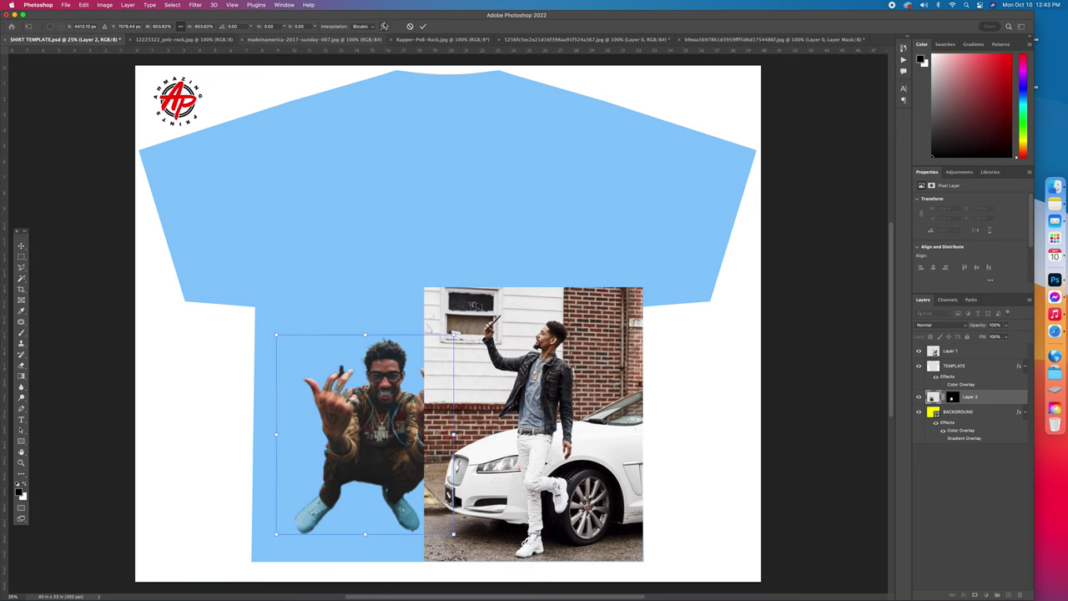
click(424, 26)
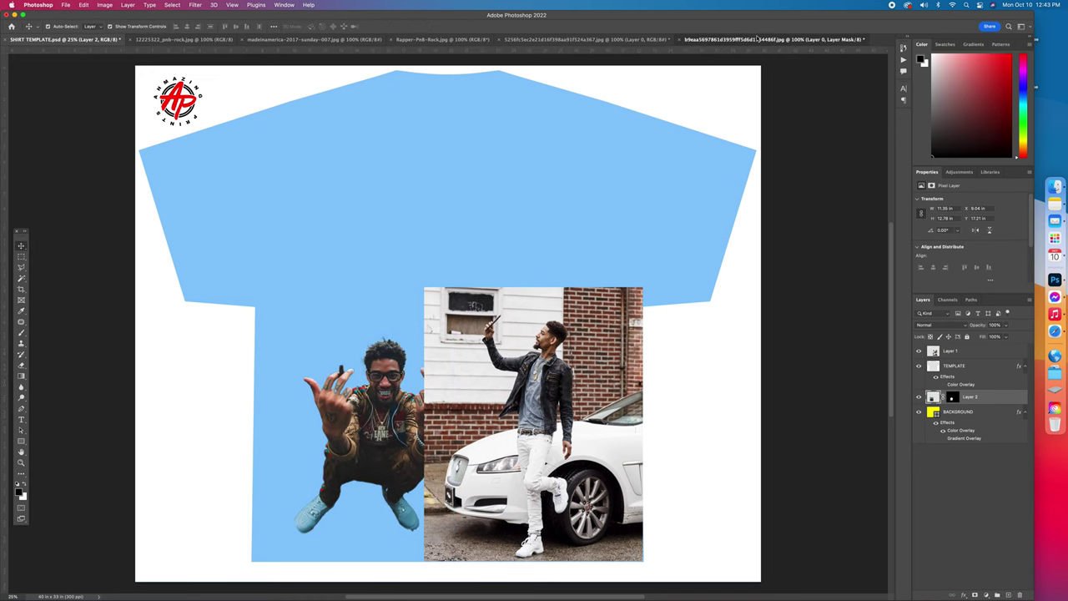
Close the squatting portrait and car photo documents without saving their changes
click(734, 39)
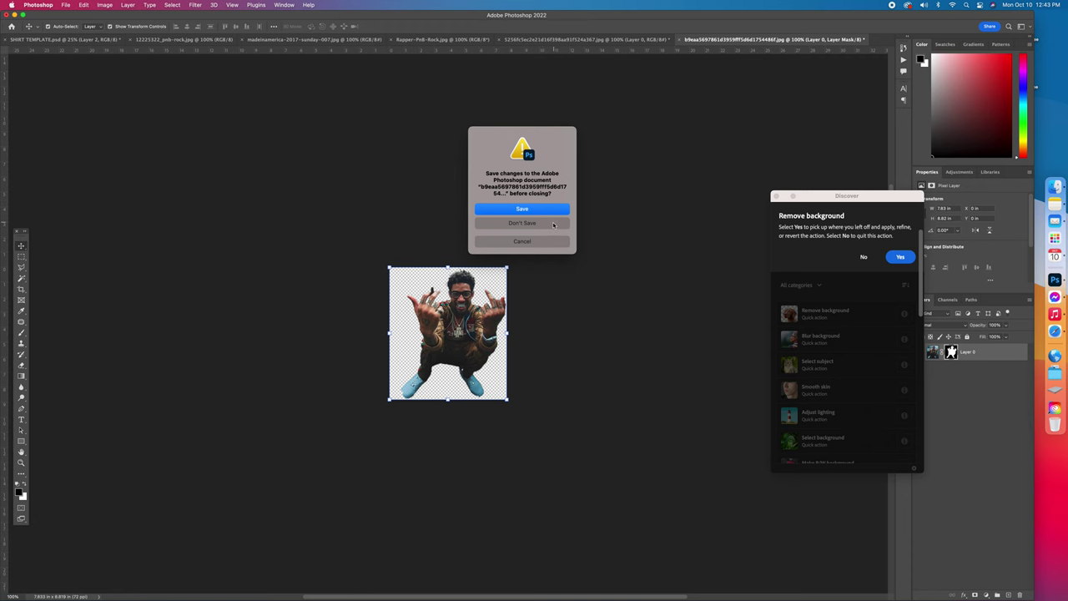
click(553, 223)
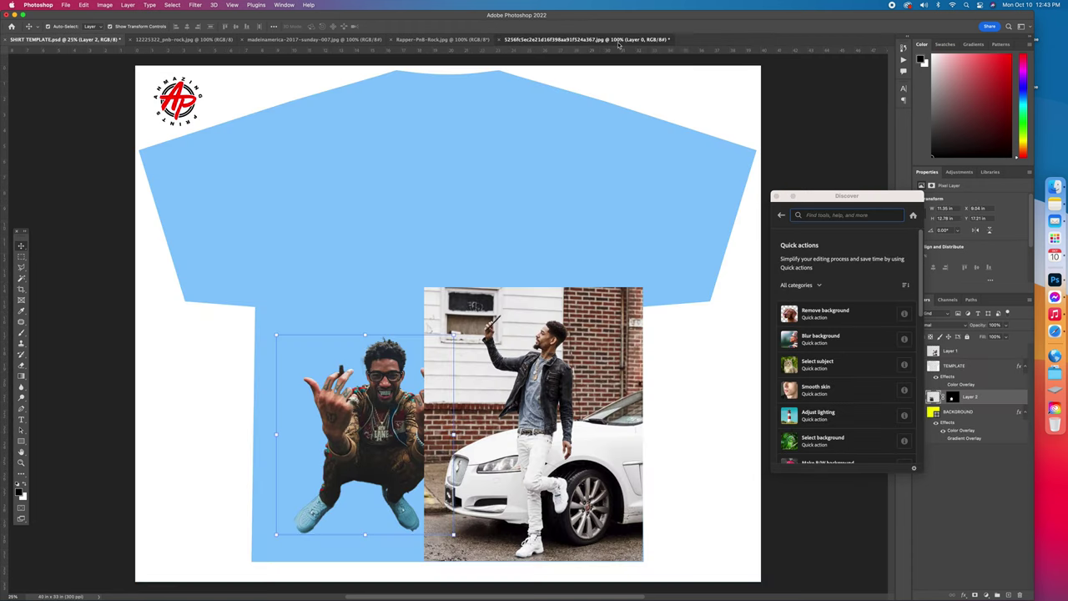
click(619, 40)
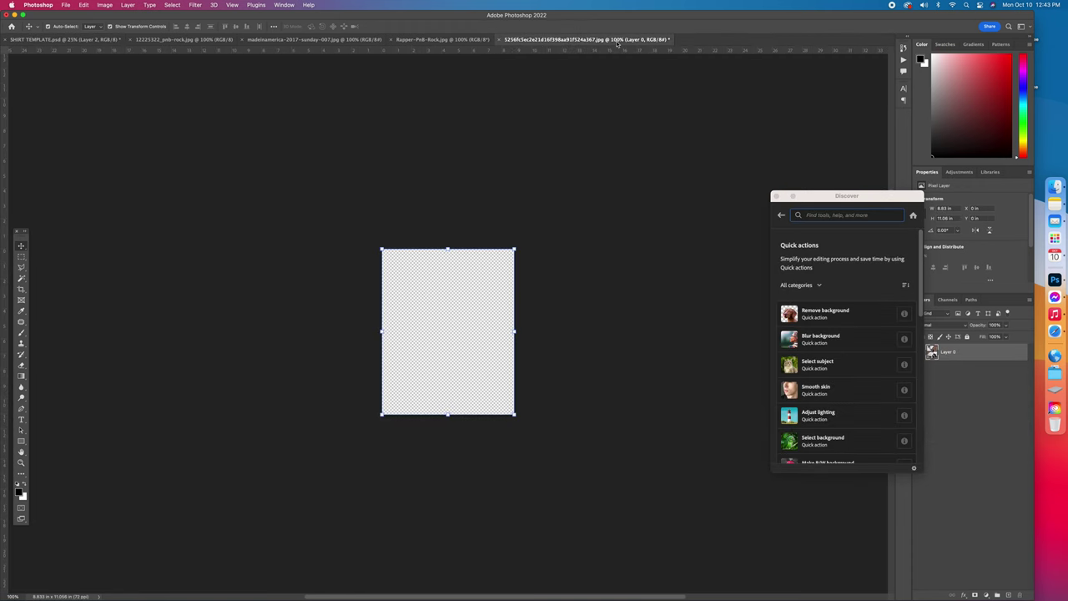
click(499, 39)
click(521, 223)
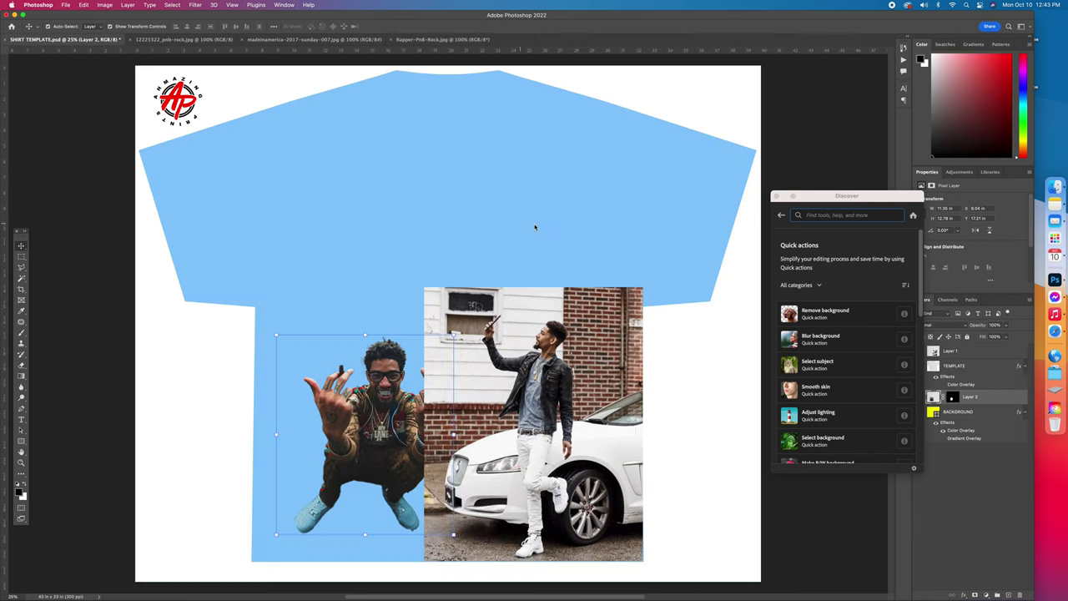
Remove the background from the smiling ascap portrait in Rapper-PnB-Rock.jpg with the quick action
click(435, 40)
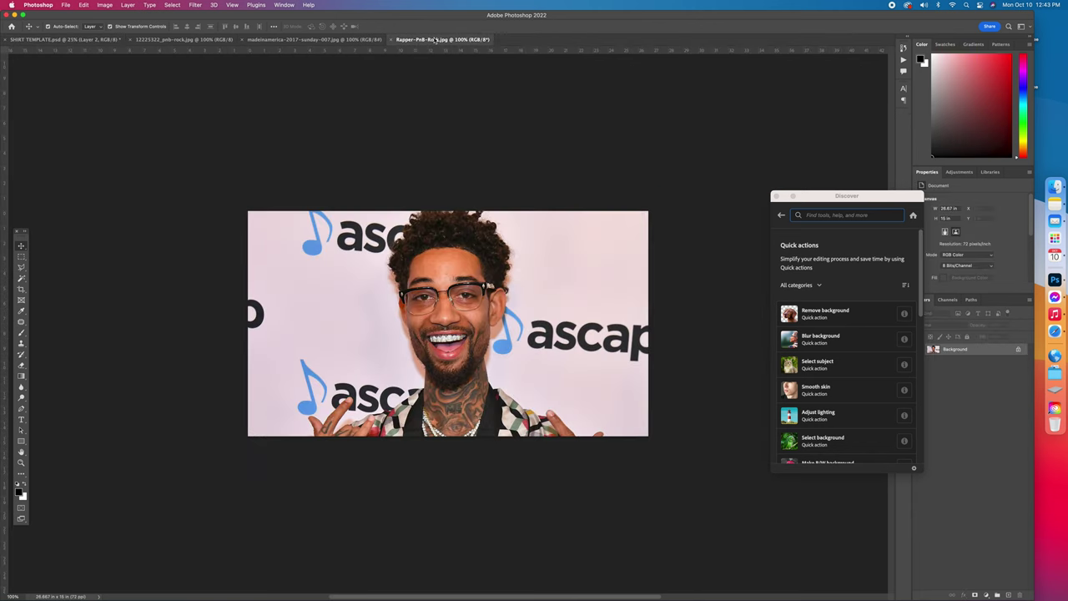
click(848, 317)
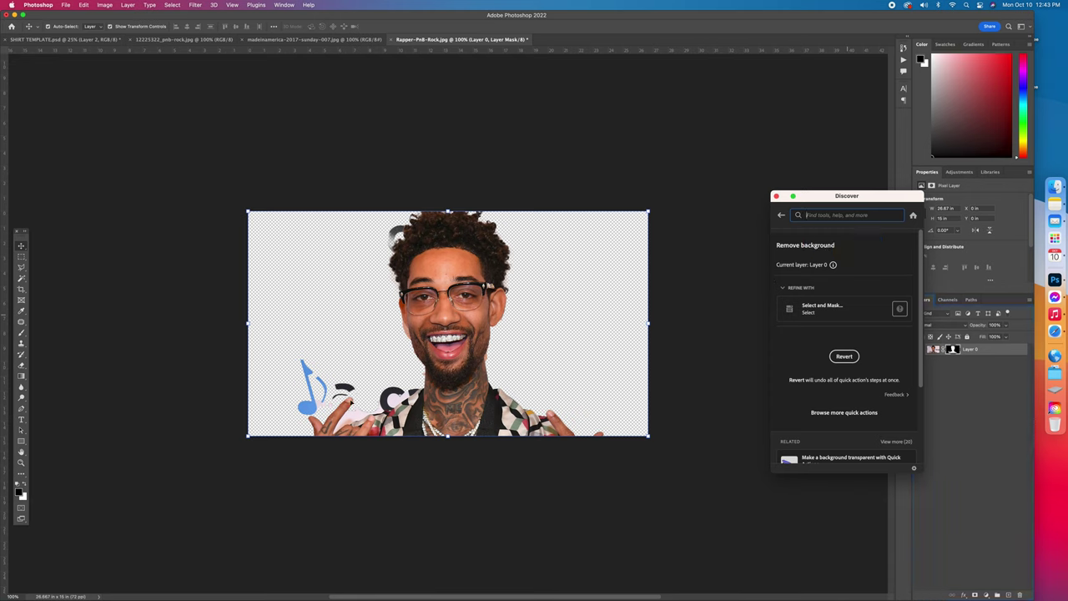
click(776, 196)
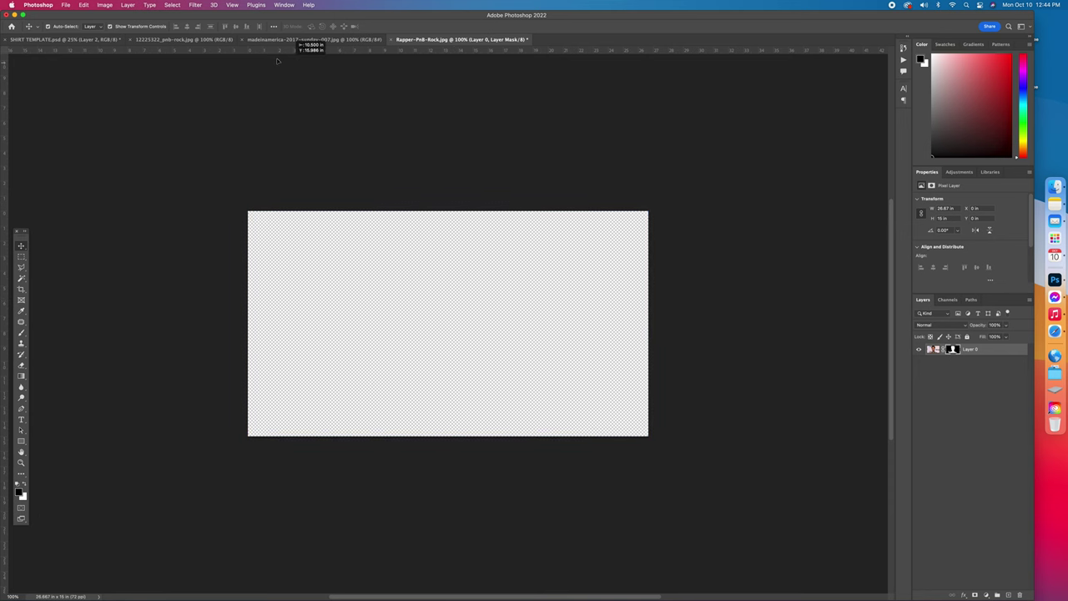
Move the smiling cutout into the shirt template, enlarge it to about 34.3 by 19.3 in and place it over the upper right of the shirt
click(71, 40)
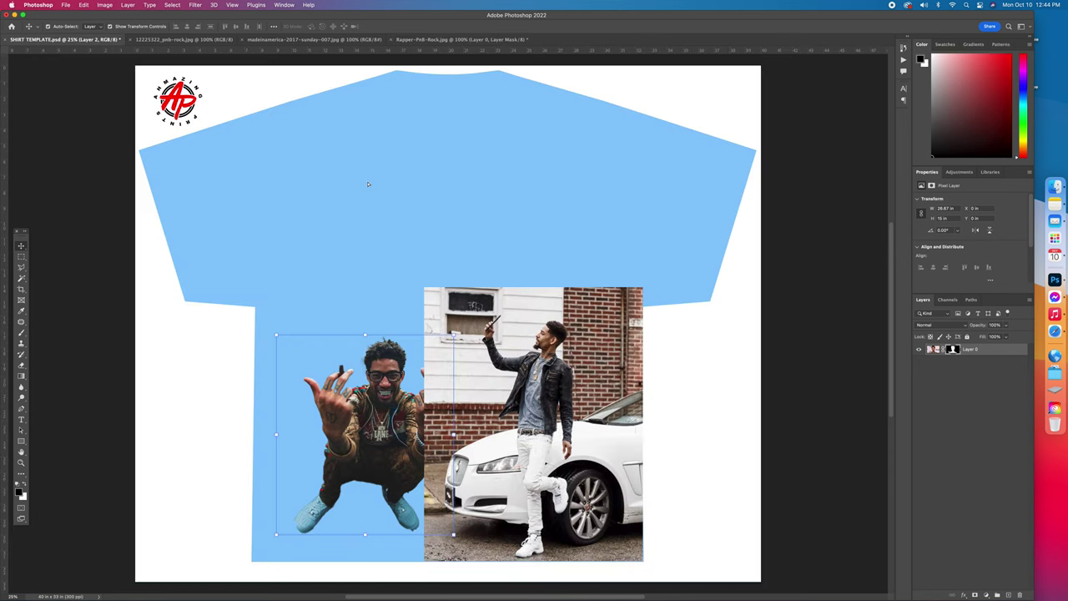
drag(376, 186, 376, 177)
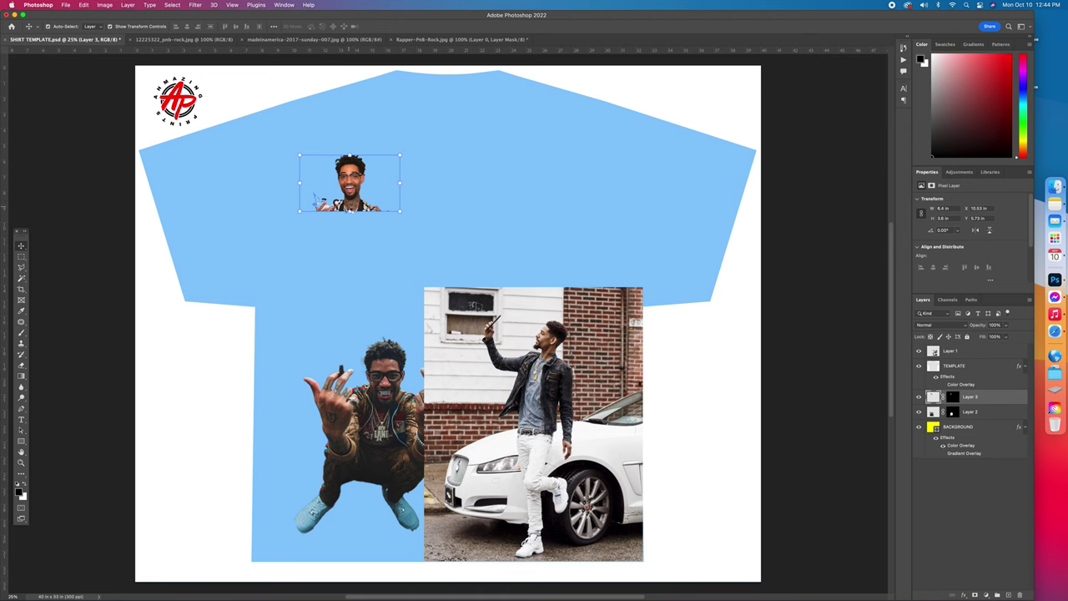
drag(350, 212, 350, 448)
drag(345, 408, 586, 323)
drag(536, 236, 549, 204)
click(422, 26)
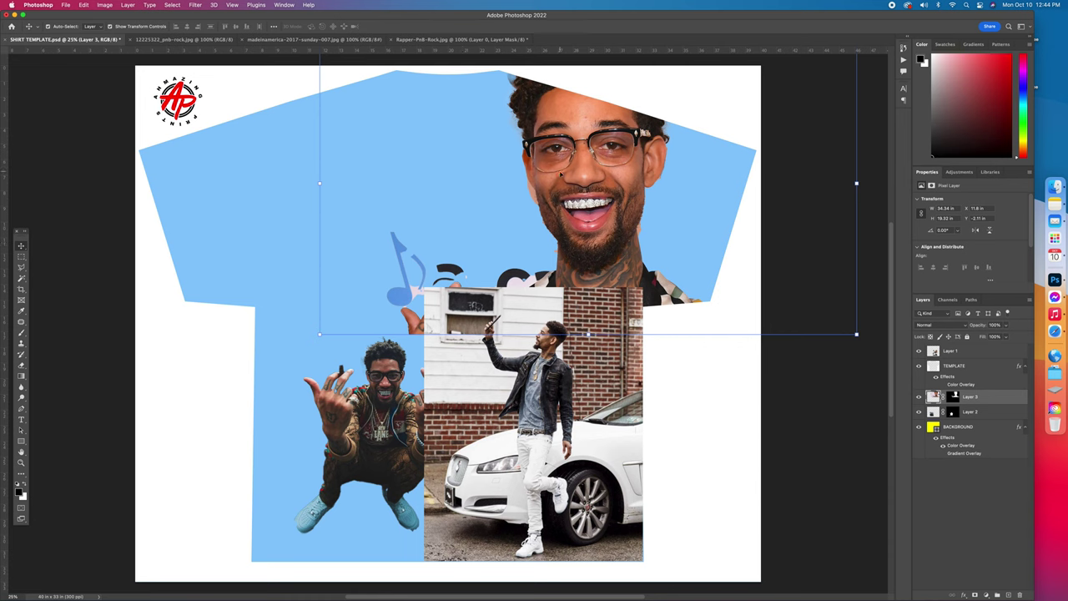
key(l)
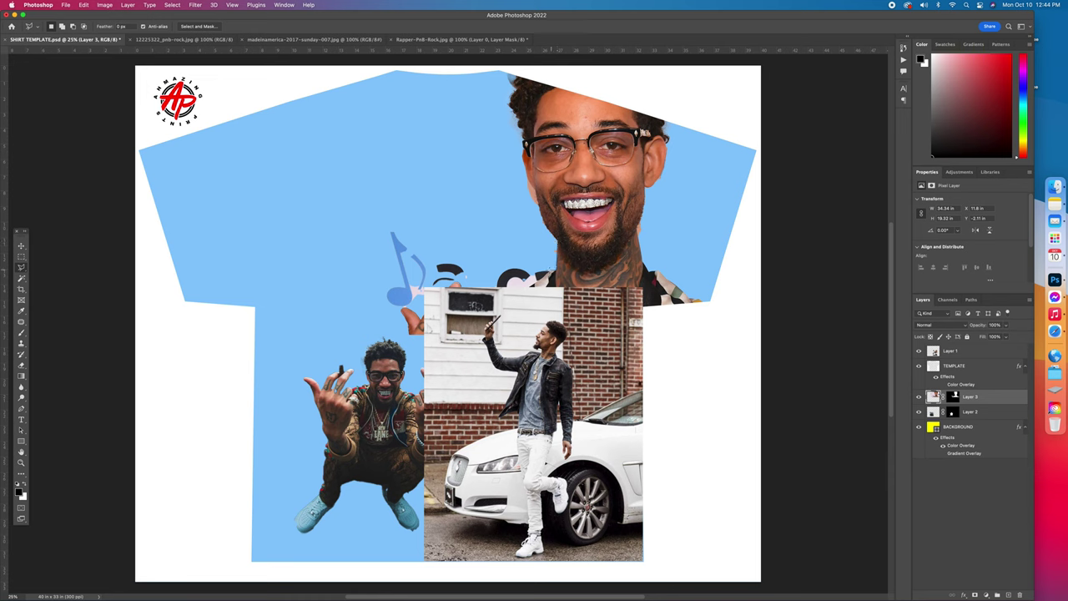
mouse_move(561, 271)
mouse_down()
mouse_move(572, 252)
mouse_move(564, 274)
mouse_up()
key(super+d)
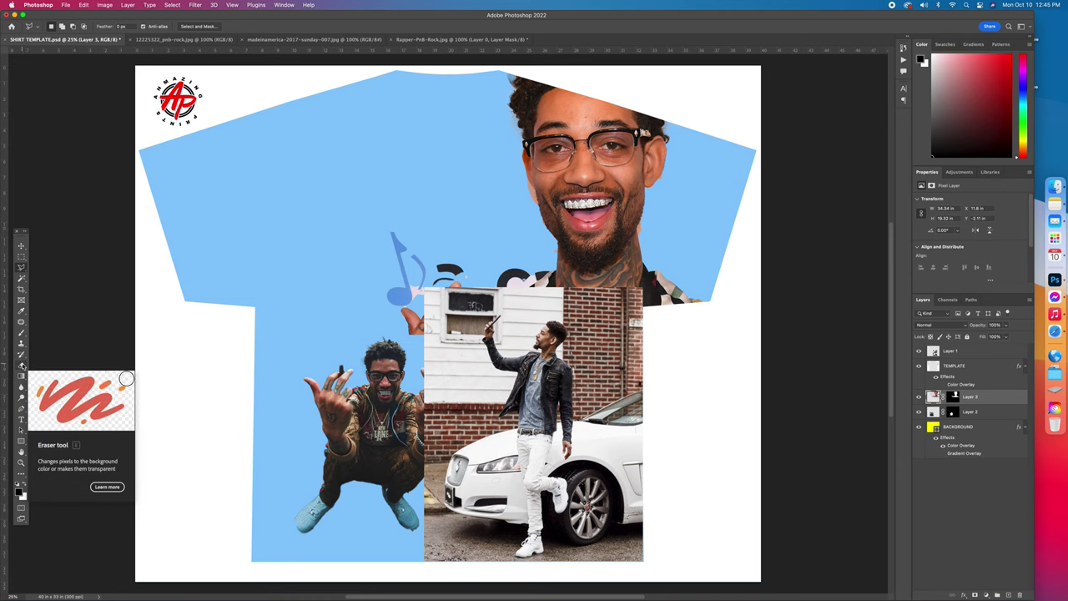
Examine the Eraser tool's brush size and hardness settings
click(22, 365)
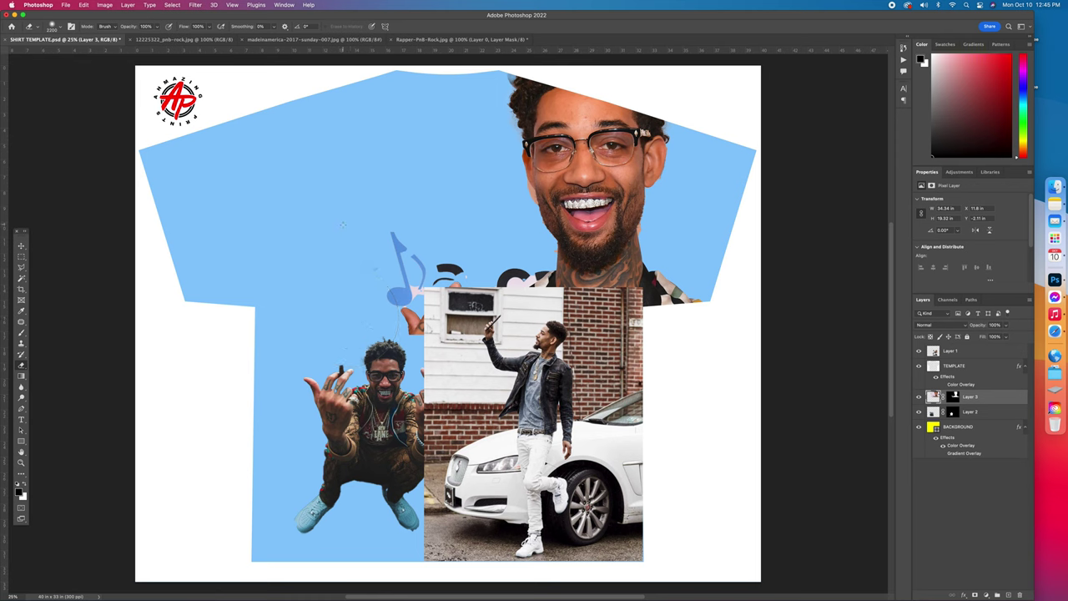
right_click(343, 231)
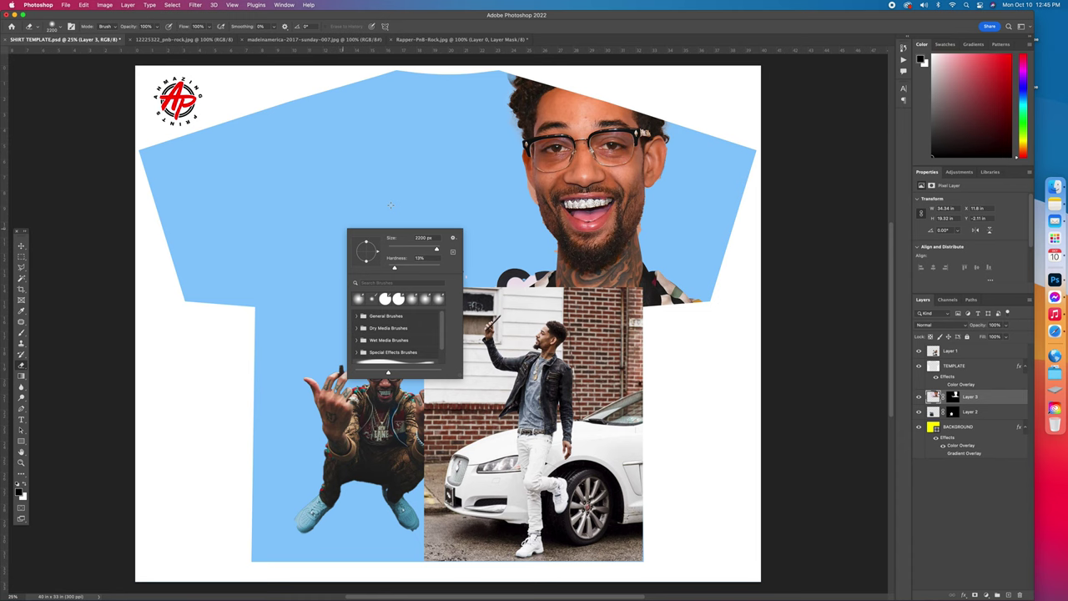
key(Return)
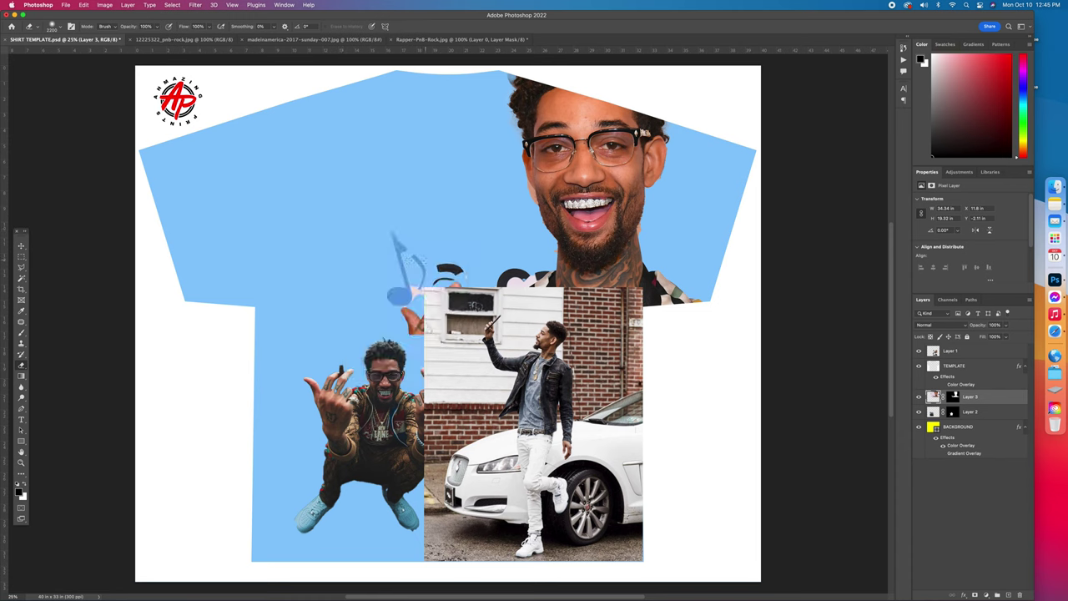
right_click(443, 252)
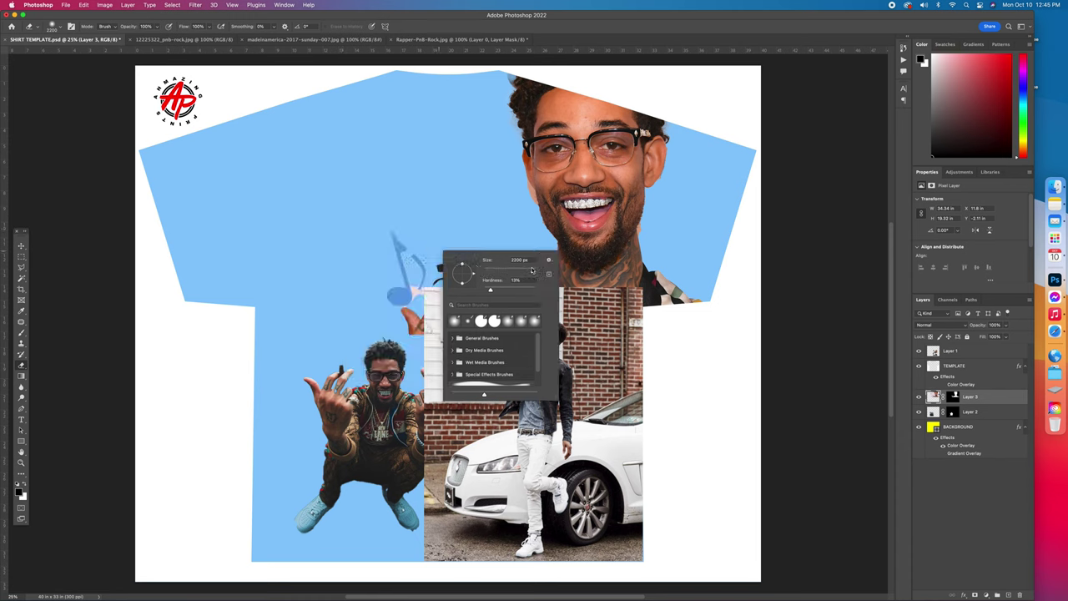
right_click(431, 196)
right_click(382, 198)
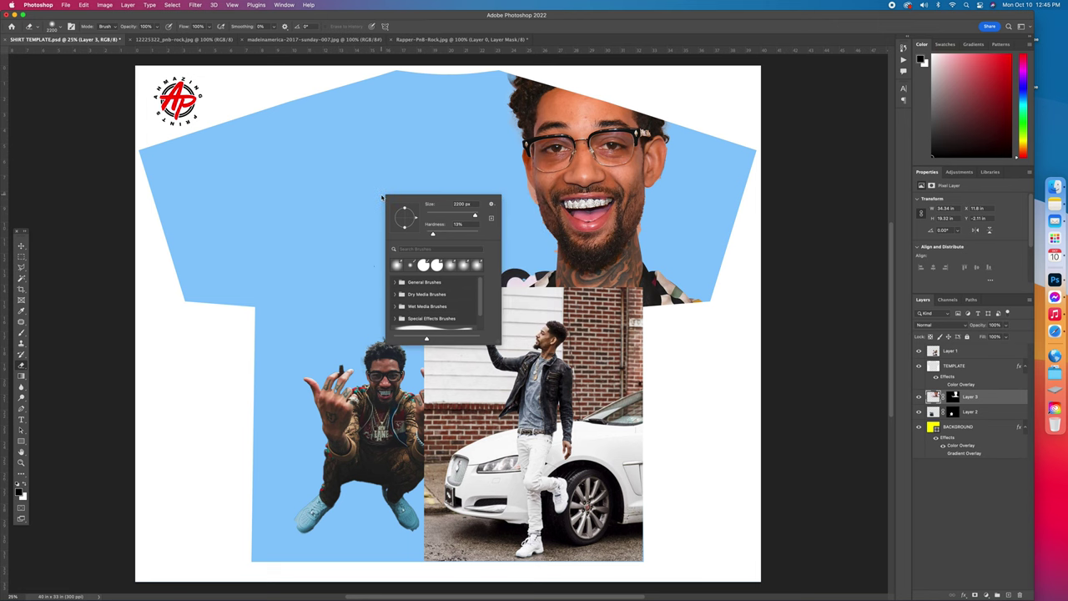
right_click(361, 197)
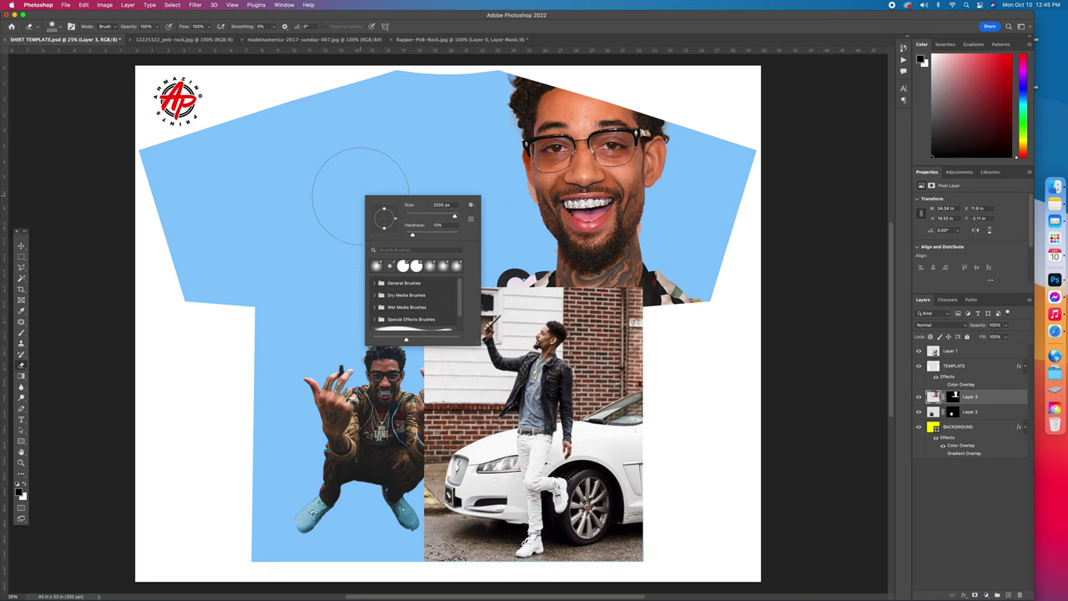
click(282, 203)
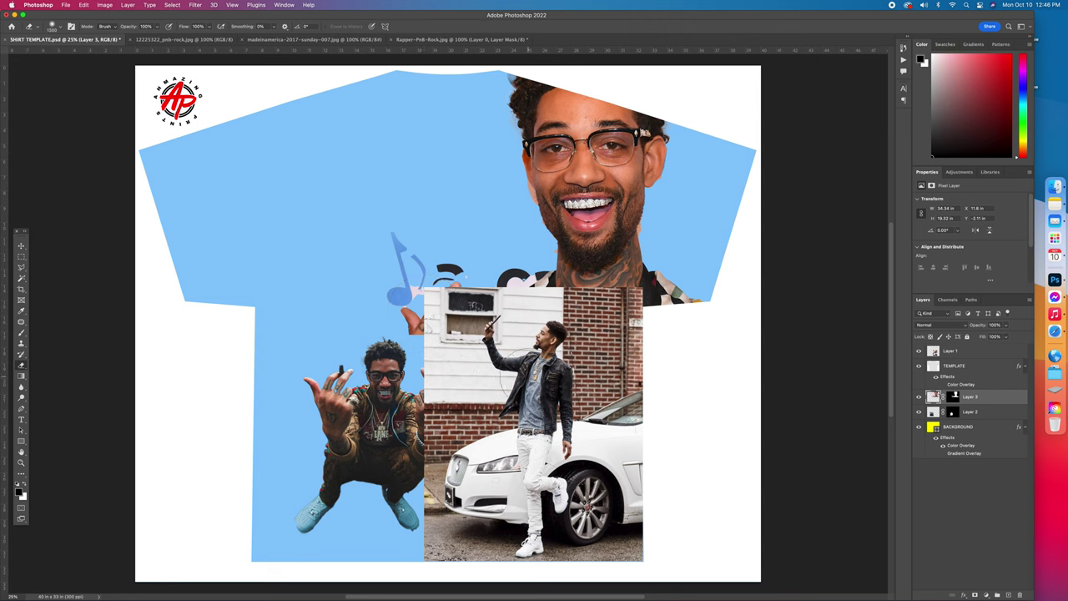
Rename the car photo's layer as car and hide it
key(alt+period)
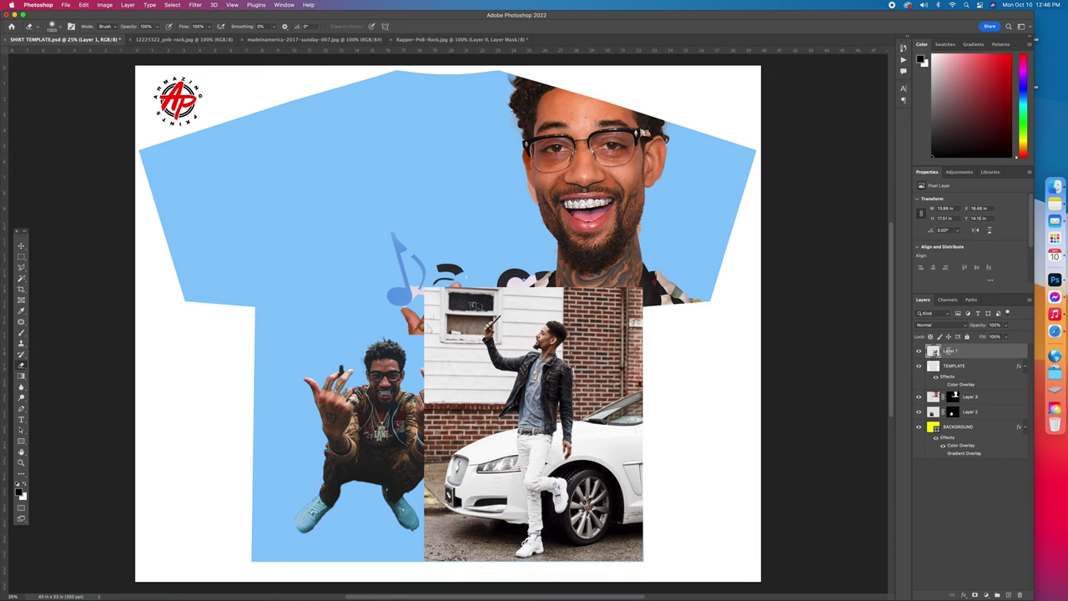
text(4)
key(Return)
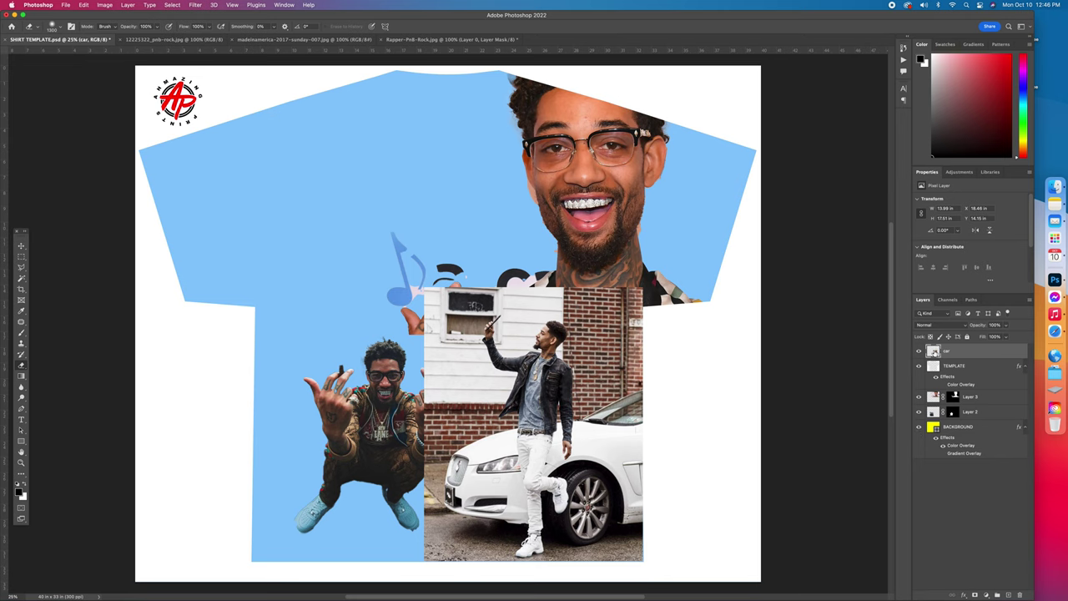
click(919, 351)
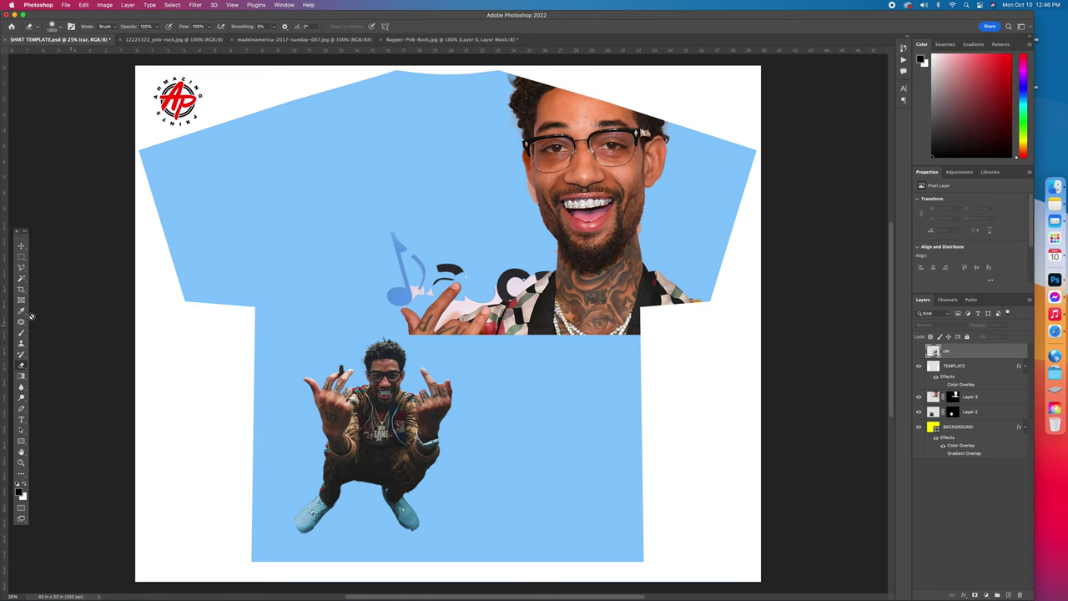
Rename the squatting cutout's layer as SIT DOWN and hide it
click(21, 247)
click(401, 412)
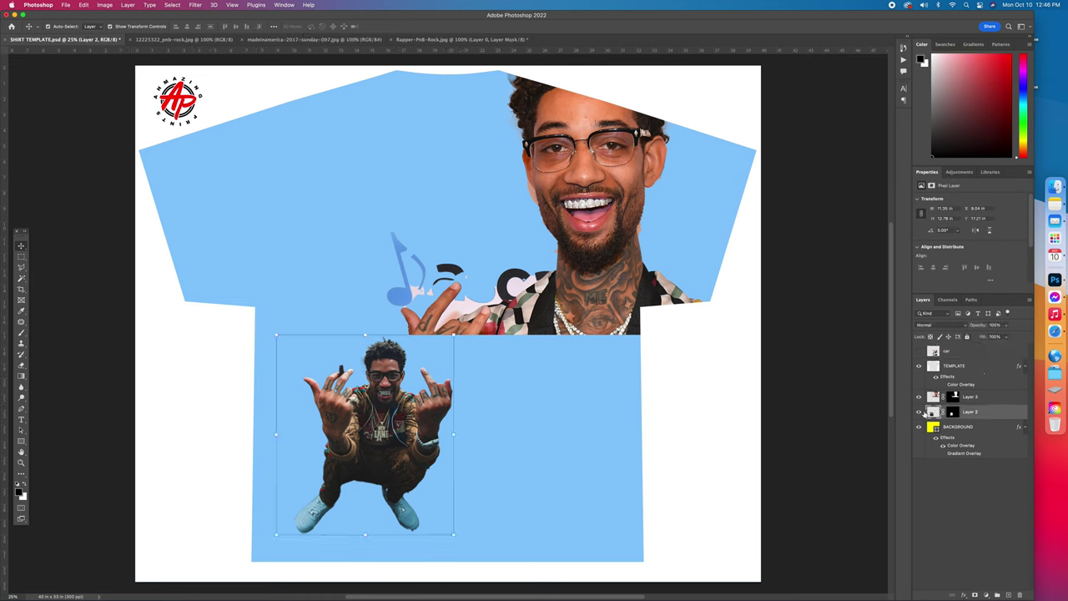
double_click(968, 412)
text(s)
key(Return)
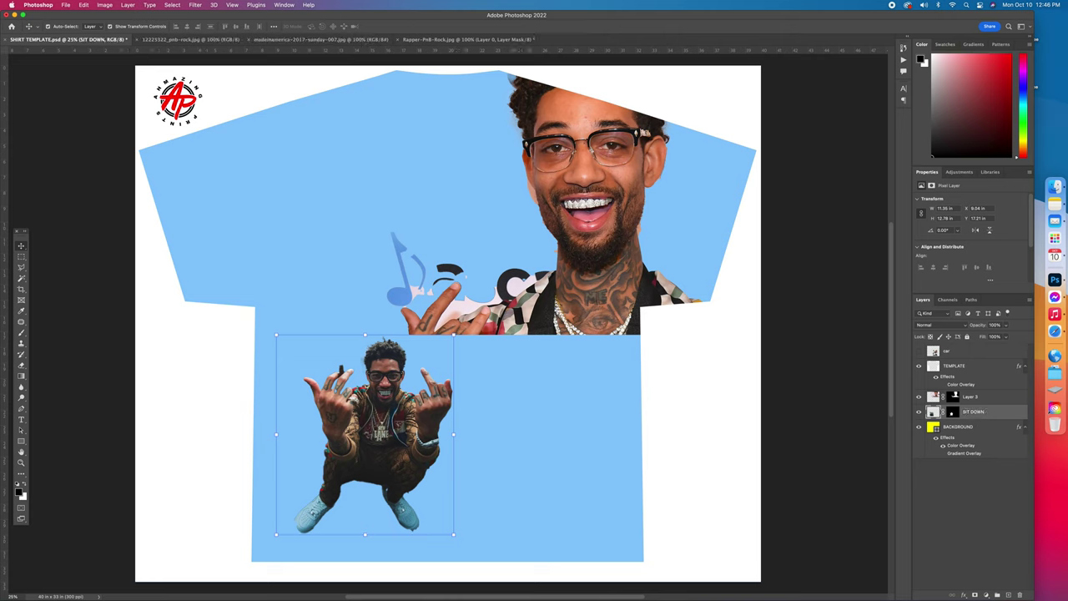
click(918, 412)
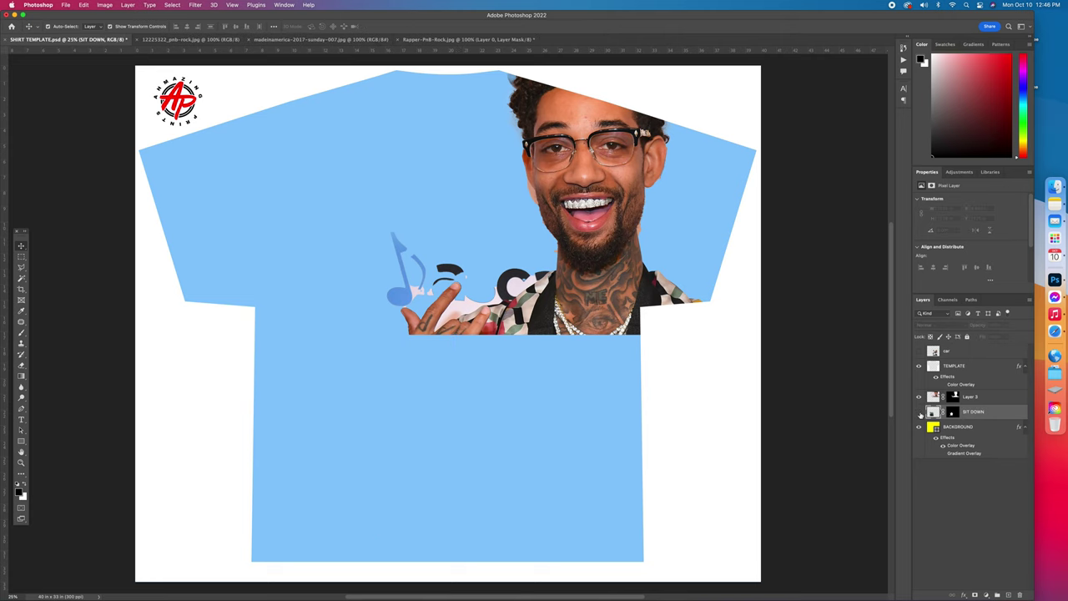
Rename the smiling cutout's layer as FACE and make the car layer visible again
click(572, 203)
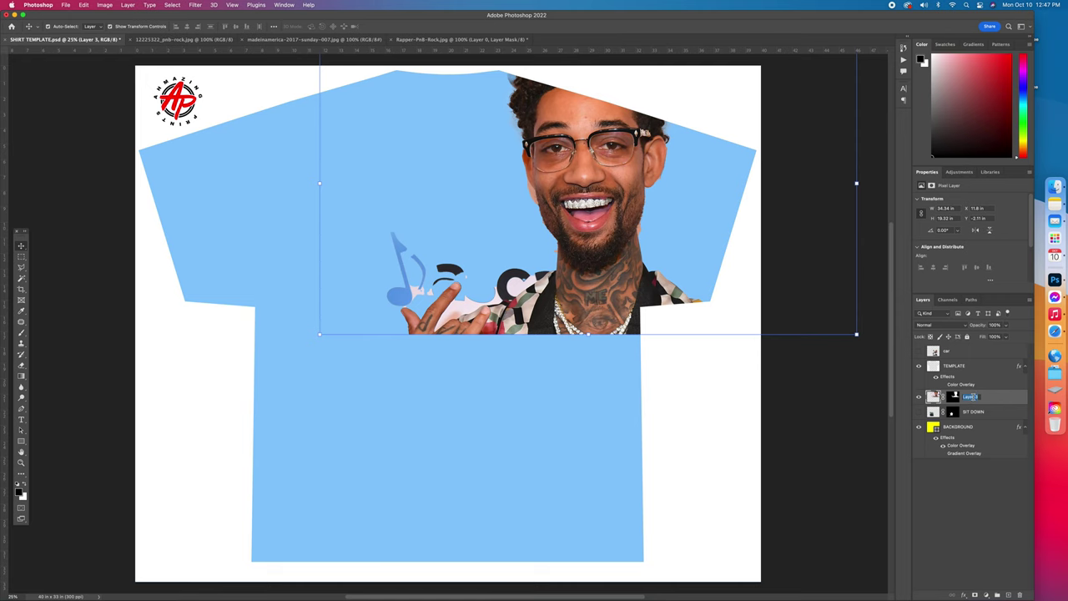
text(FACE)
key(Return)
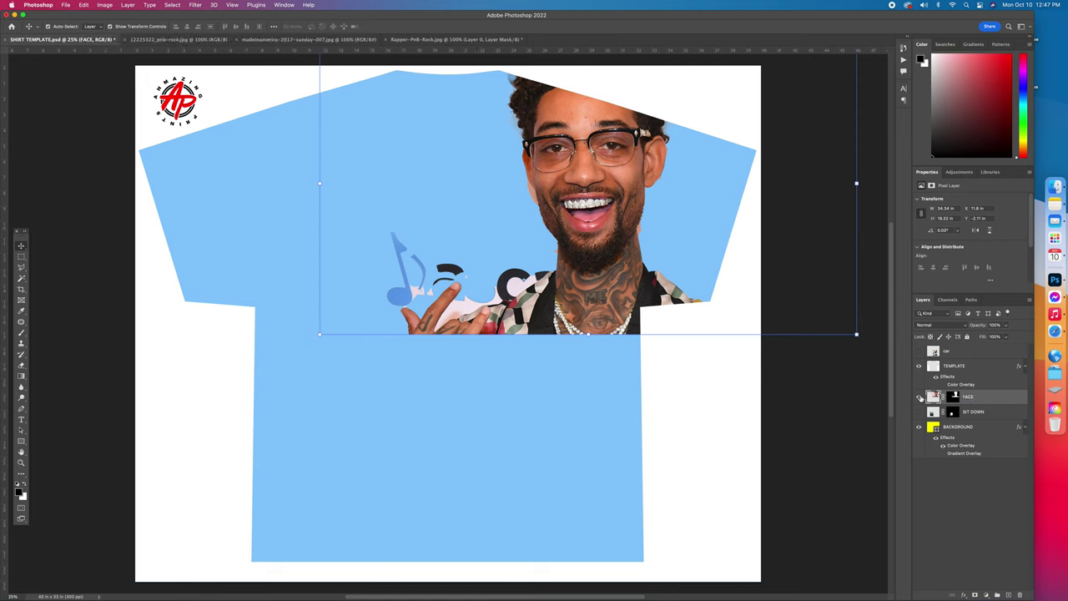
click(920, 397)
click(920, 397)
click(918, 352)
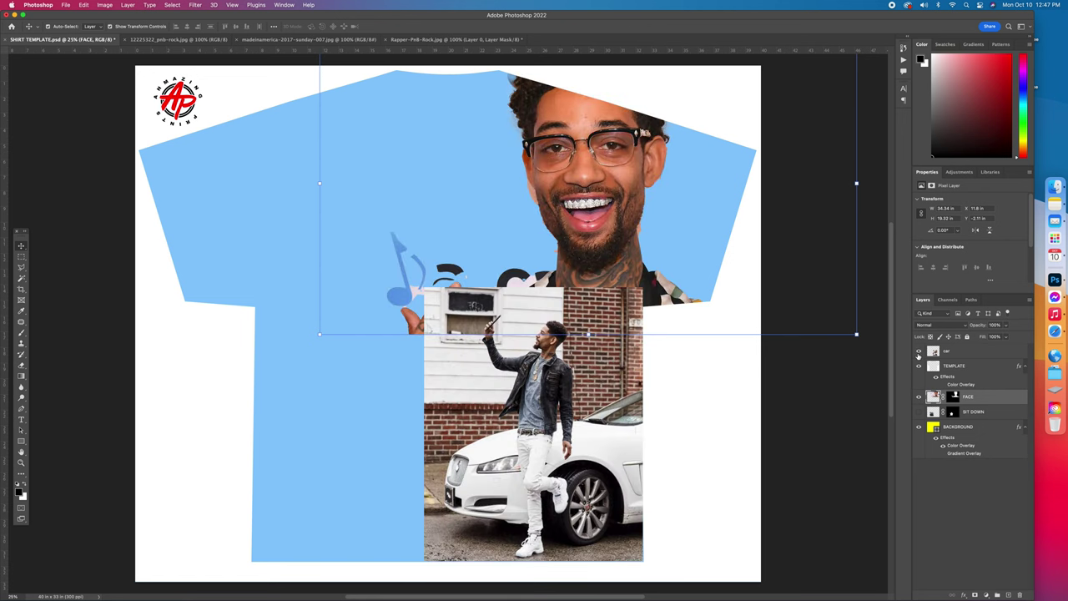
Resize the soft Eraser brush and erase the ground beneath the car and around the shoes on the car layer
click(978, 356)
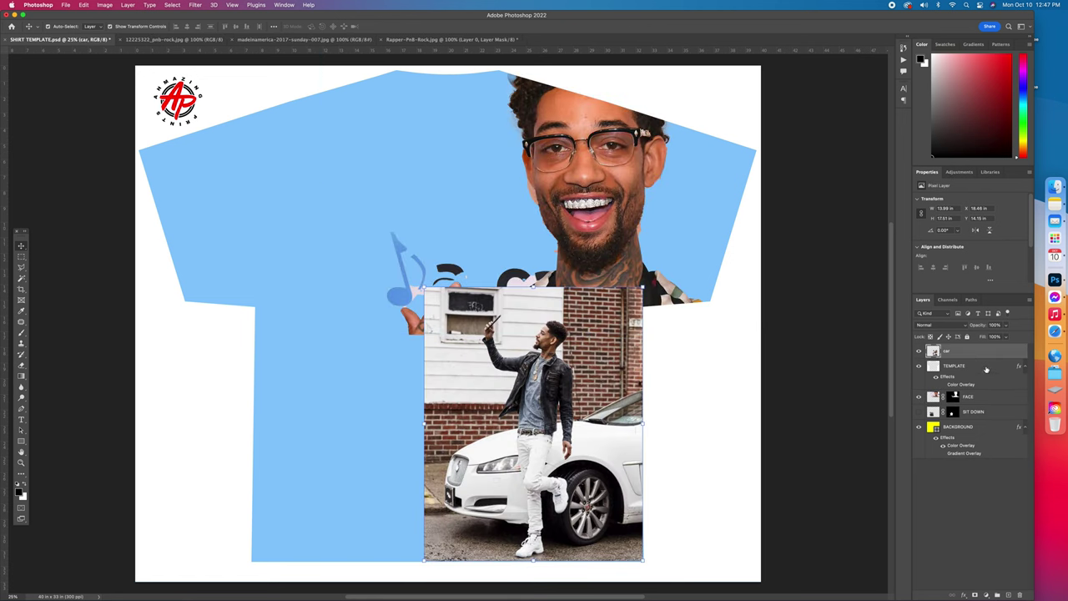
click(986, 371)
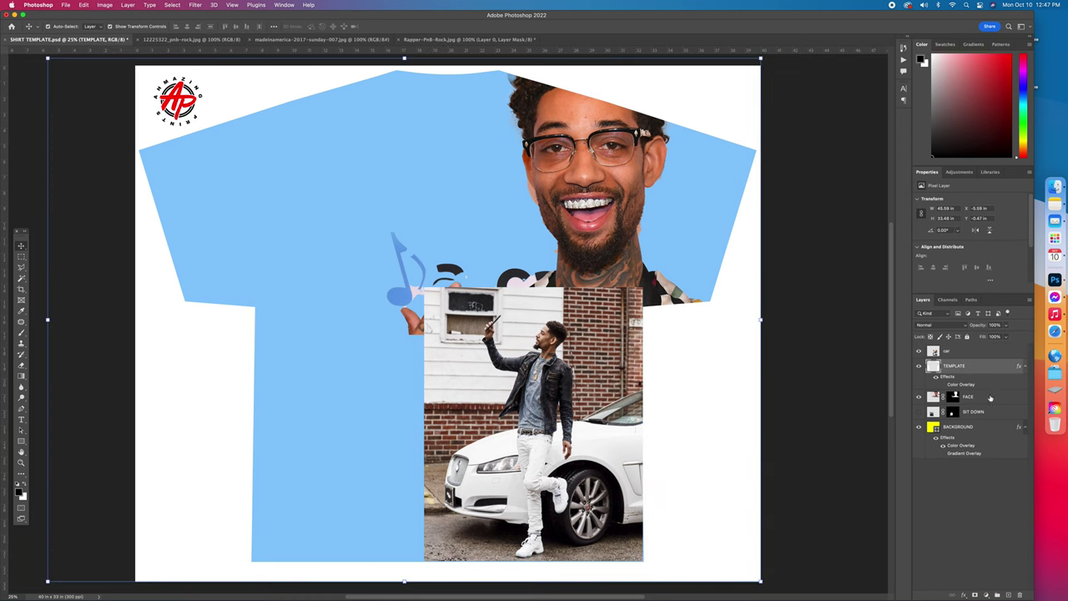
click(982, 354)
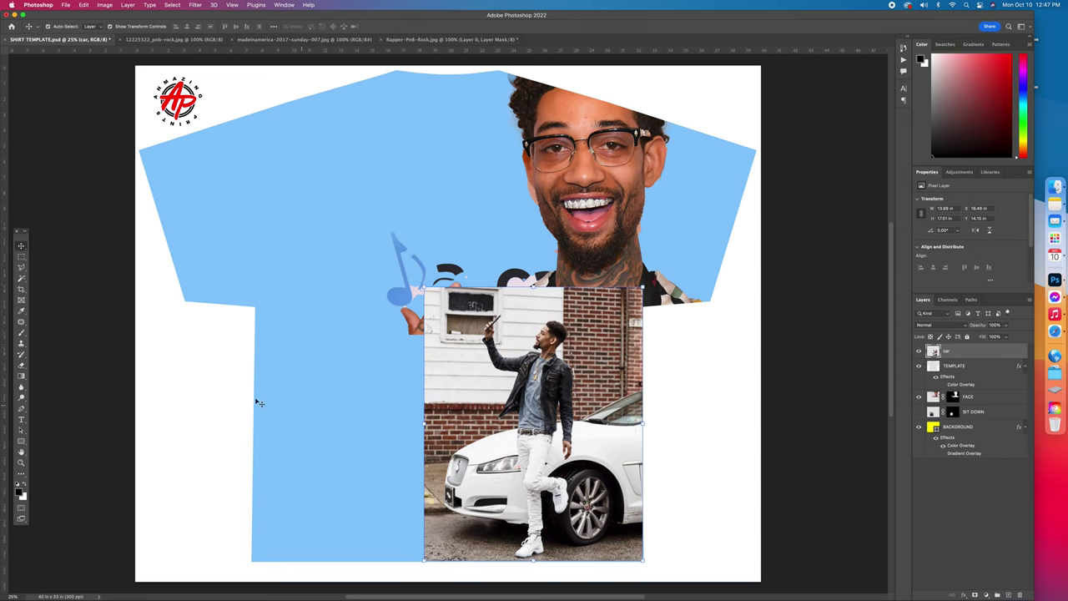
click(20, 368)
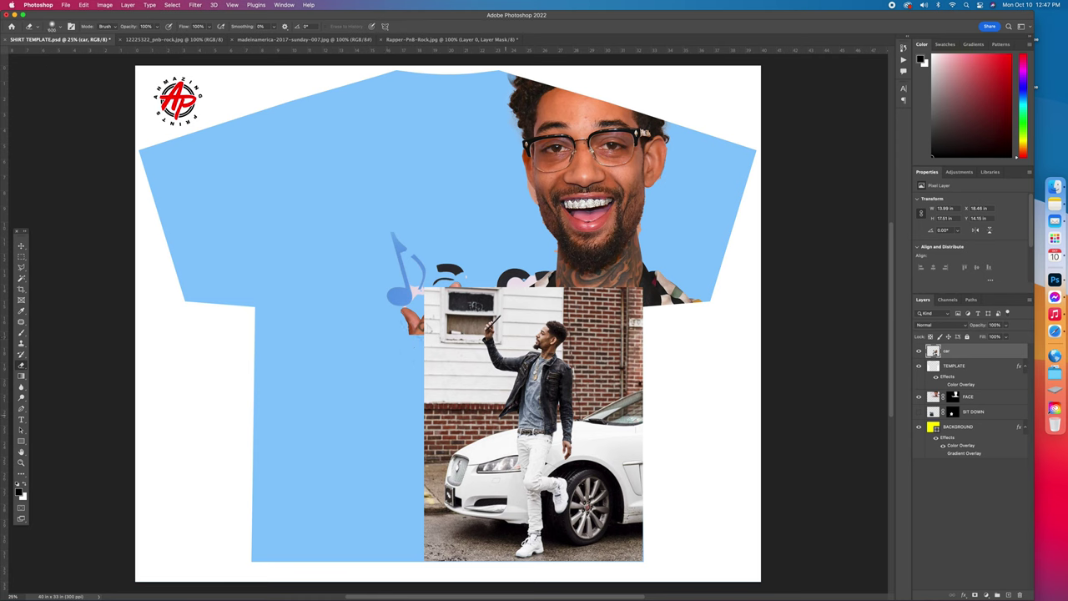
right_click(520, 418)
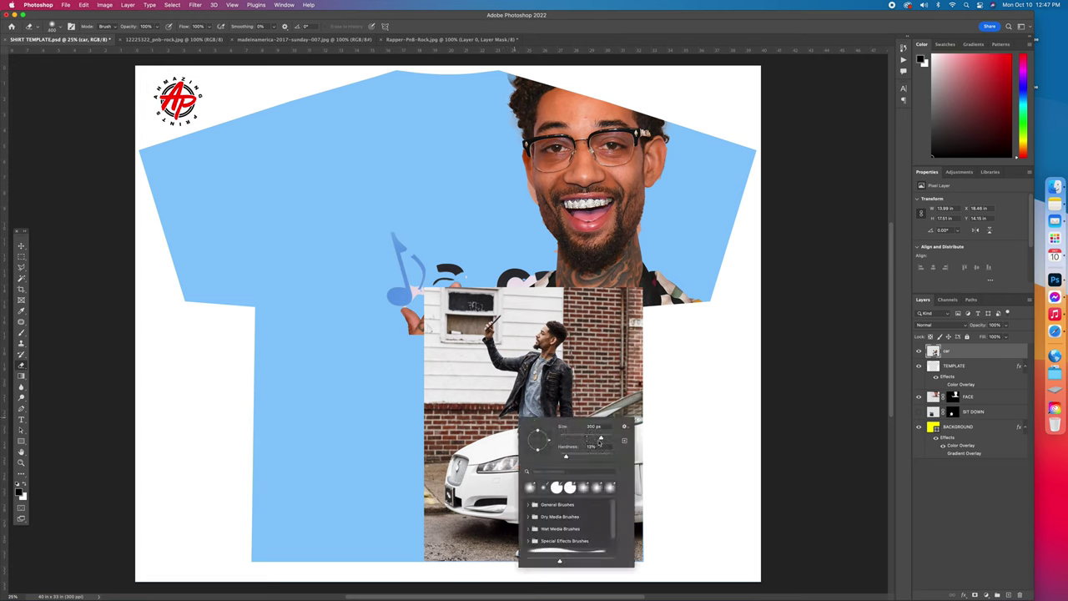
mouse_move(602, 439)
mouse_down()
mouse_move(560, 439)
mouse_move(571, 437)
mouse_up()
drag(571, 438, 603, 440)
key(Return)
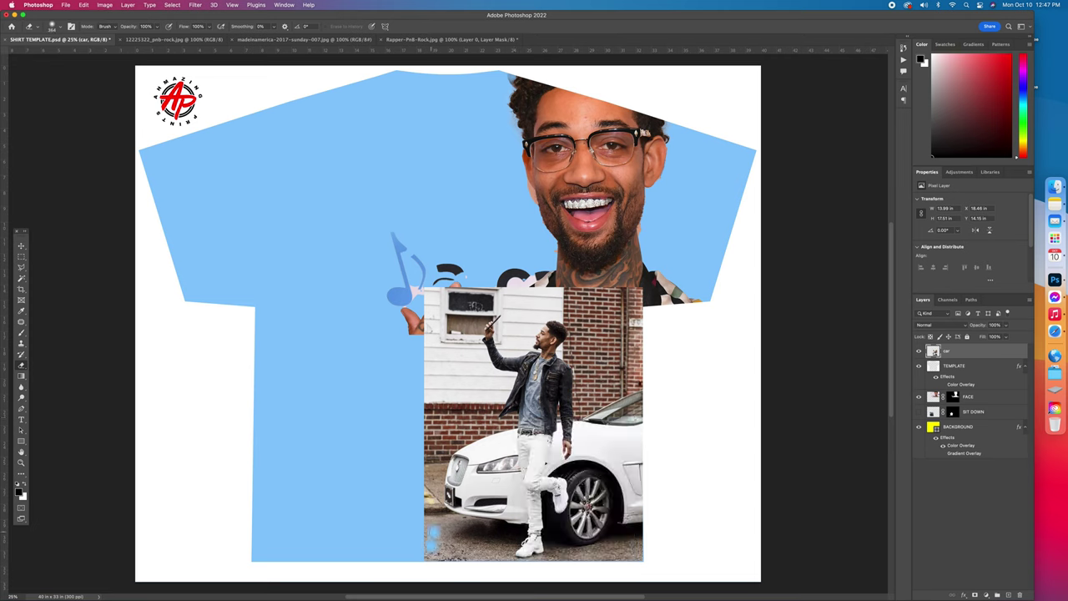
mouse_move(504, 534)
mouse_down()
mouse_move(499, 561)
mouse_move(512, 551)
mouse_move(416, 555)
mouse_move(443, 539)
mouse_move(476, 542)
mouse_move(428, 517)
mouse_move(470, 526)
mouse_move(438, 524)
mouse_move(448, 546)
mouse_move(419, 534)
mouse_up()
mouse_move(492, 557)
mouse_down()
mouse_move(506, 544)
mouse_move(512, 561)
mouse_move(533, 561)
mouse_move(651, 525)
mouse_move(580, 545)
mouse_up()
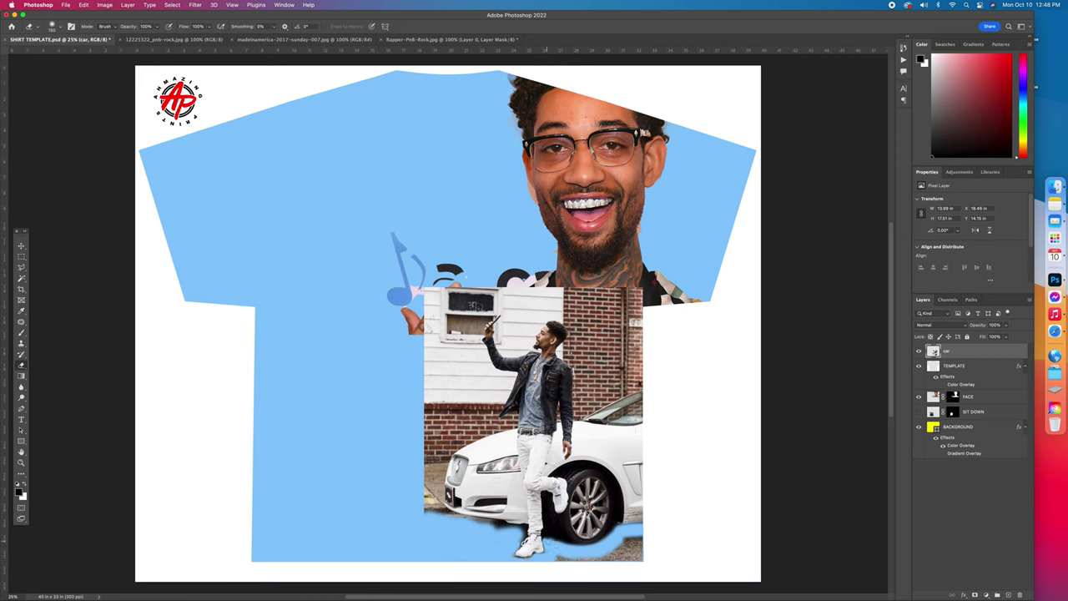
mouse_move(579, 564)
mouse_down()
mouse_move(644, 539)
mouse_move(632, 545)
mouse_move(640, 542)
mouse_move(641, 558)
mouse_move(520, 562)
mouse_move(521, 533)
mouse_move(504, 523)
mouse_move(517, 533)
mouse_move(429, 506)
mouse_up()
Erase the car photo's left edge in front of the bumper and the brick wall just above the hood
mouse_move(427, 288)
mouse_down()
mouse_move(438, 355)
mouse_move(430, 501)
mouse_move(429, 461)
mouse_up()
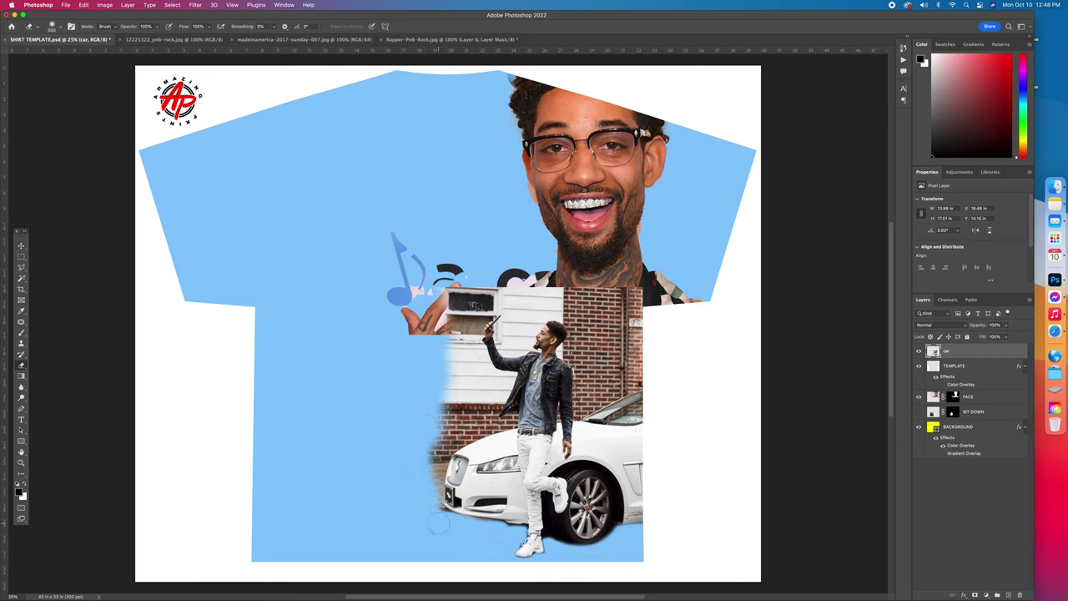
mouse_move(447, 515)
mouse_down()
mouse_move(434, 430)
mouse_move(431, 450)
mouse_move(434, 458)
mouse_move(445, 345)
mouse_move(449, 456)
mouse_up()
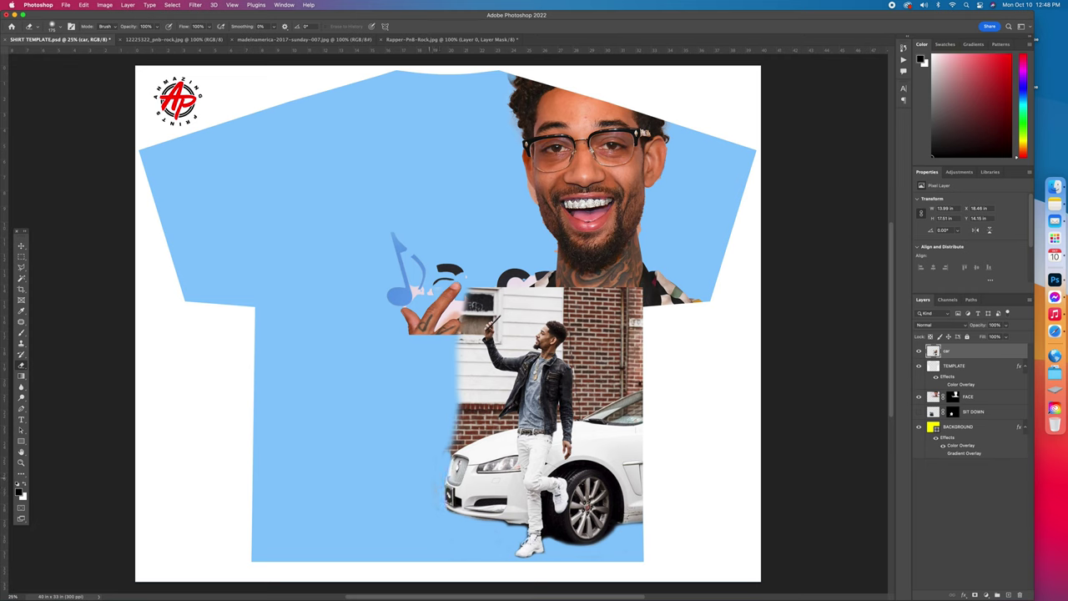
mouse_move(510, 407)
mouse_down()
mouse_move(513, 423)
mouse_move(446, 455)
mouse_up()
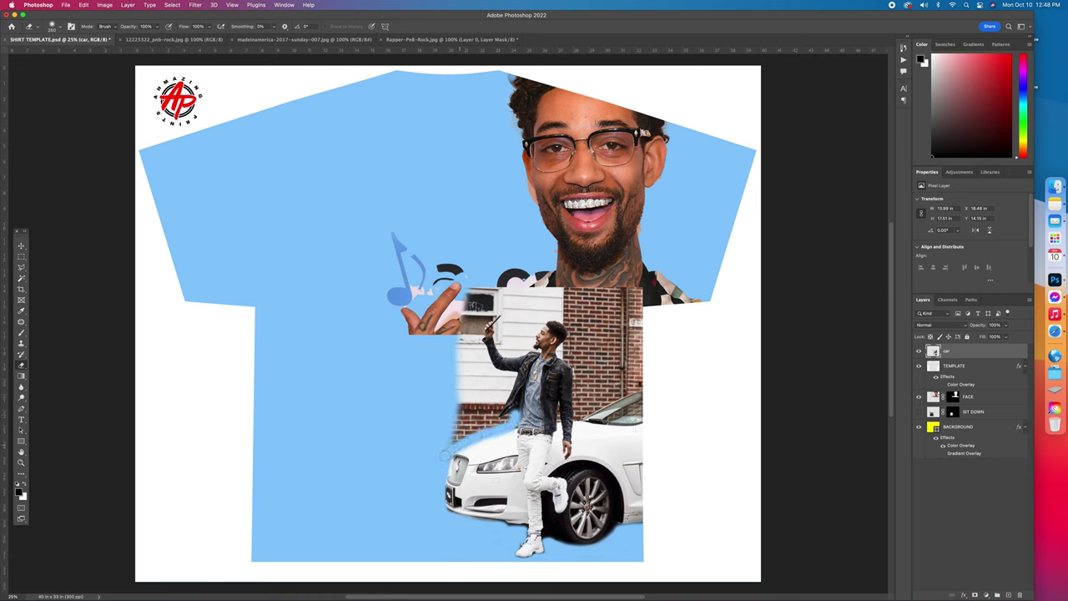
drag(508, 418, 494, 421)
Erase the wall along the man's jacket, under his raised arm, above the windshield and around his head
drag(514, 374, 500, 421)
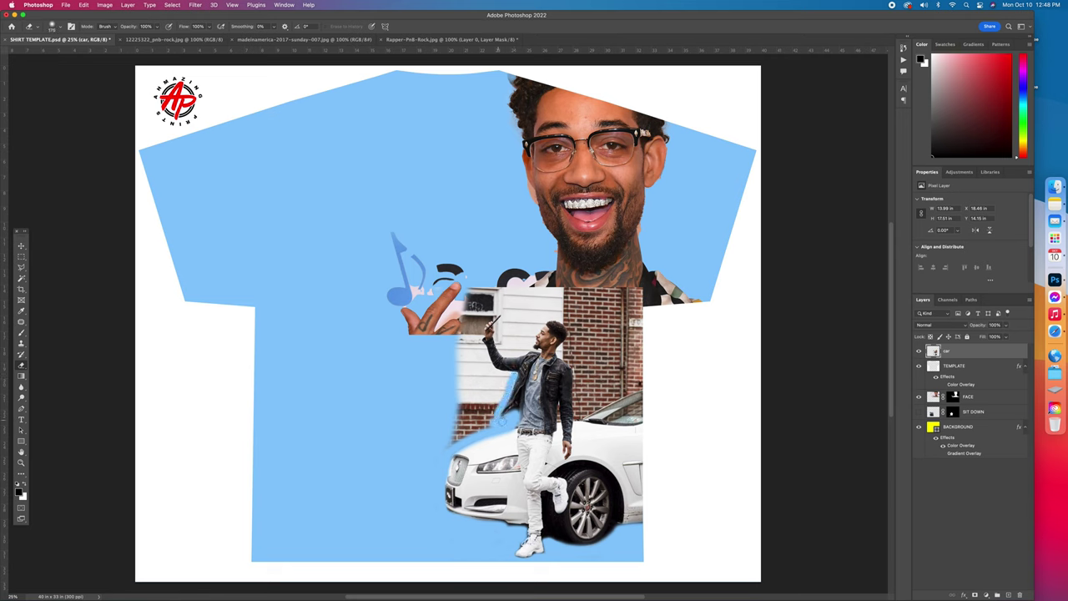
drag(512, 377, 483, 349)
drag(574, 417, 659, 372)
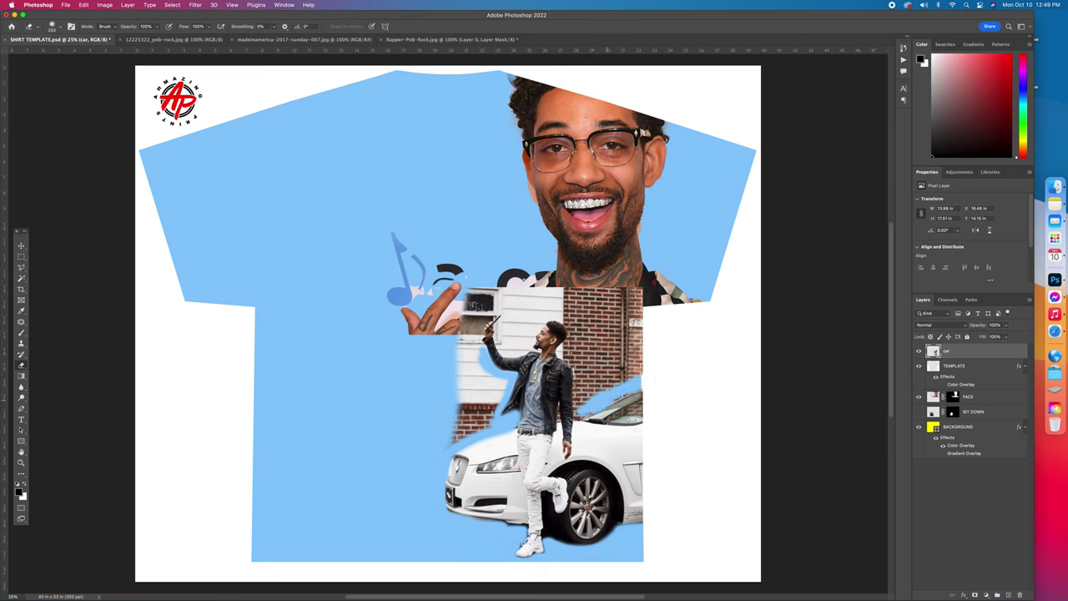
mouse_move(582, 415)
mouse_down()
mouse_move(581, 370)
mouse_move(568, 358)
mouse_move(576, 391)
mouse_up()
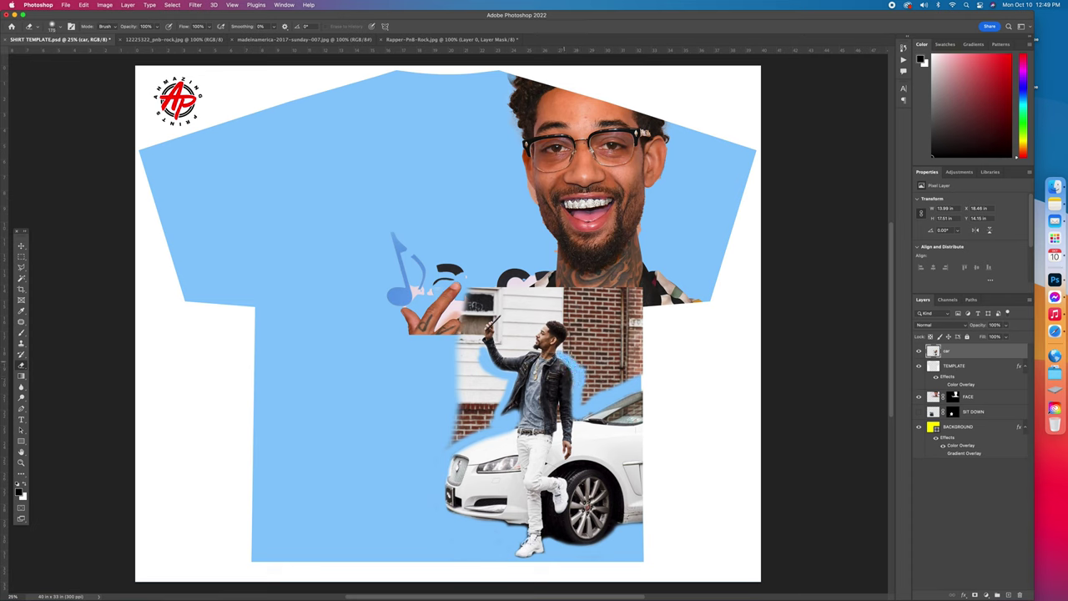
mouse_move(561, 347)
mouse_down()
mouse_move(571, 327)
mouse_move(553, 314)
mouse_move(530, 347)
mouse_up()
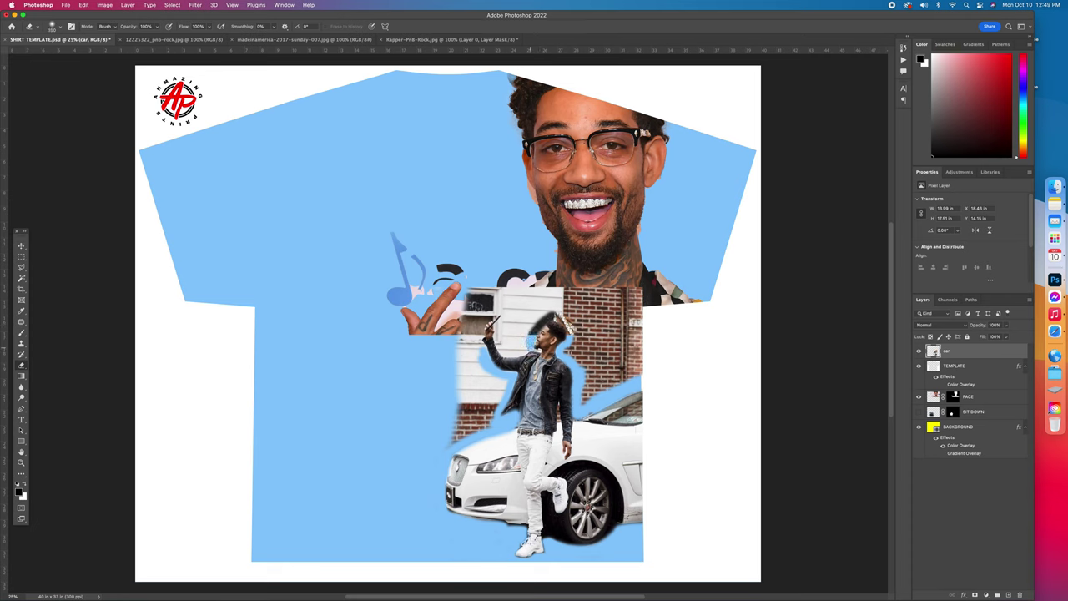
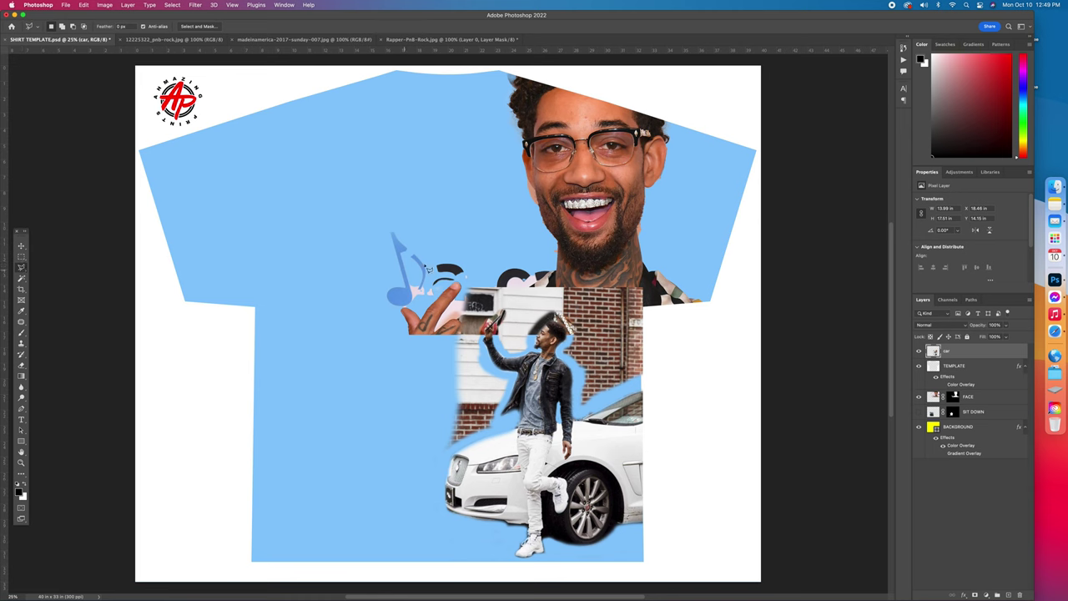
Outline the leftover wall between the raised arm and the hood with the Polygonal Lasso, delete it and deselect
click(433, 282)
click(352, 397)
click(384, 455)
click(445, 457)
click(504, 424)
click(511, 382)
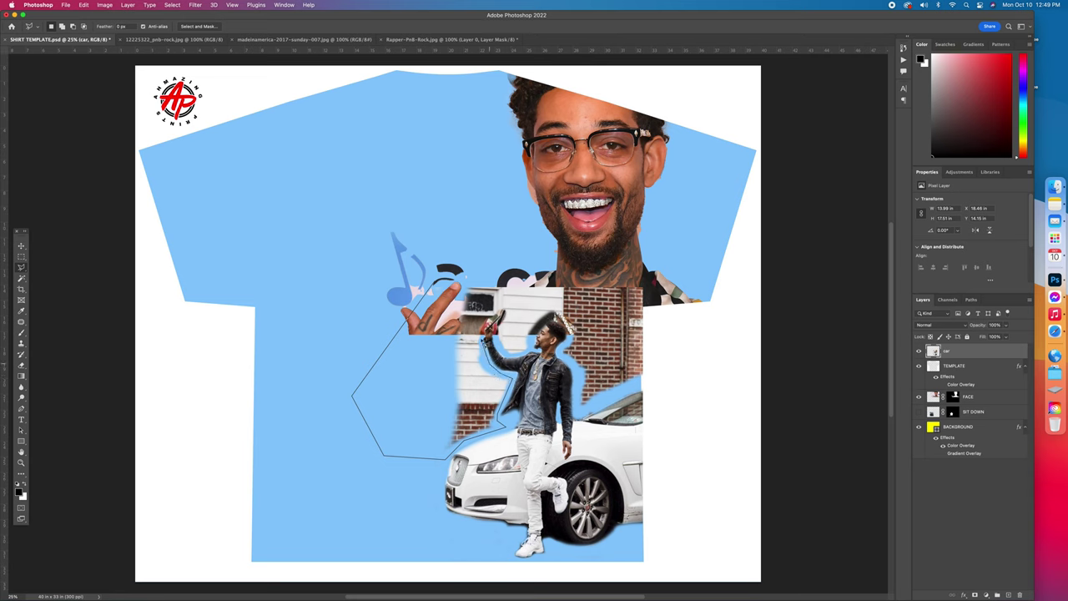
click(484, 339)
click(444, 284)
key(Delete)
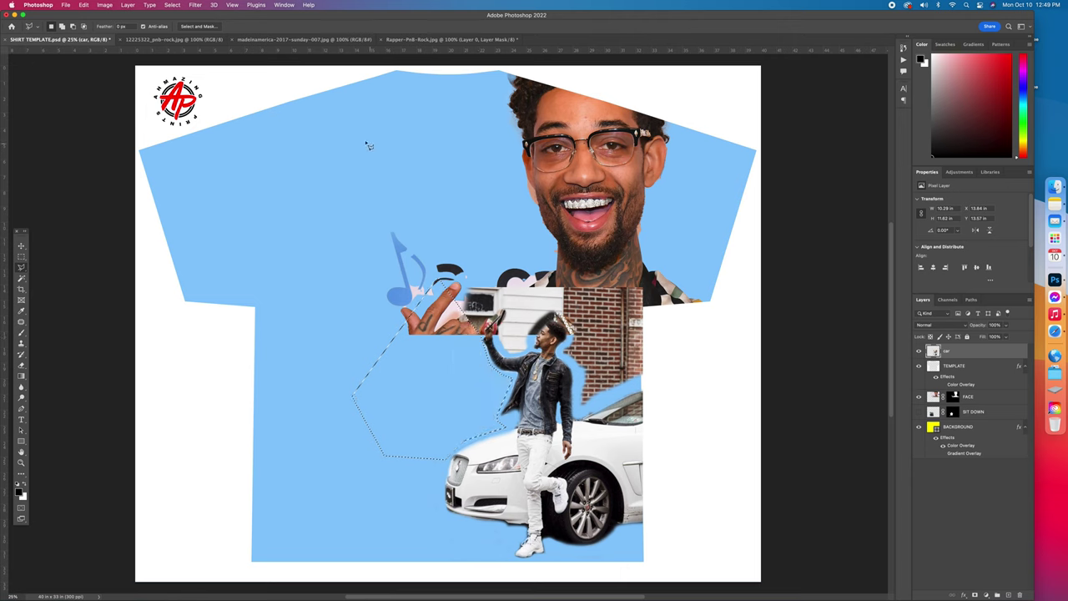
key(super+d)
Try out a zigzag Polygonal Lasso selection over the empty blue area of the shirt
mouse_move(364, 140)
mouse_down()
mouse_move(361, 236)
mouse_move(480, 241)
mouse_move(486, 142)
mouse_up()
click(302, 105)
click(376, 200)
click(253, 221)
click(379, 262)
click(265, 302)
click(400, 348)
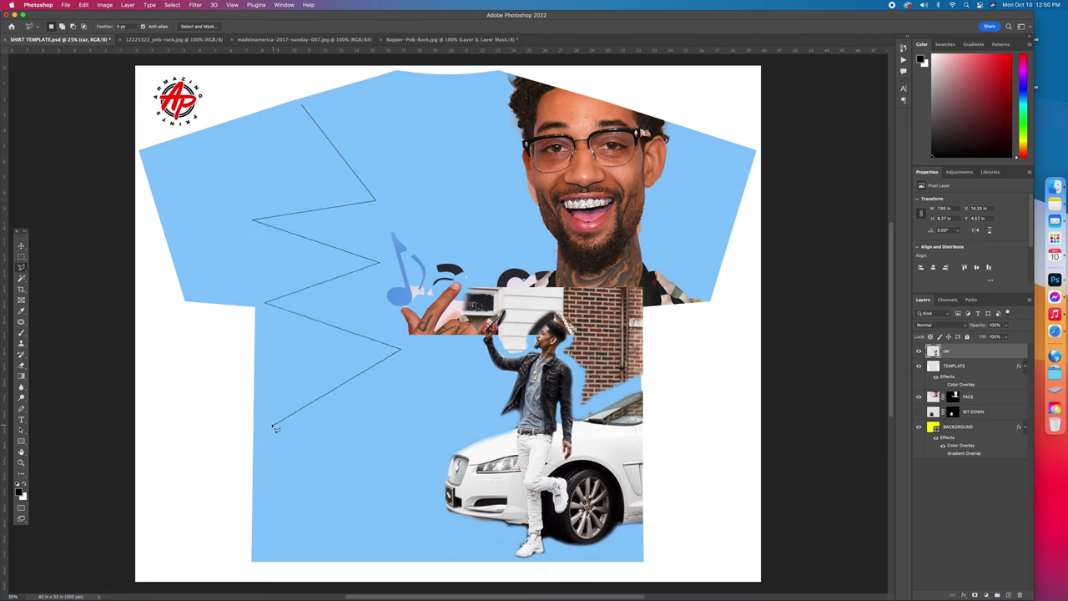
double_click(276, 427)
Outline the leftover white wall above the man's raised arm with the Polygonal Lasso and delete it from the car layer
click(463, 186)
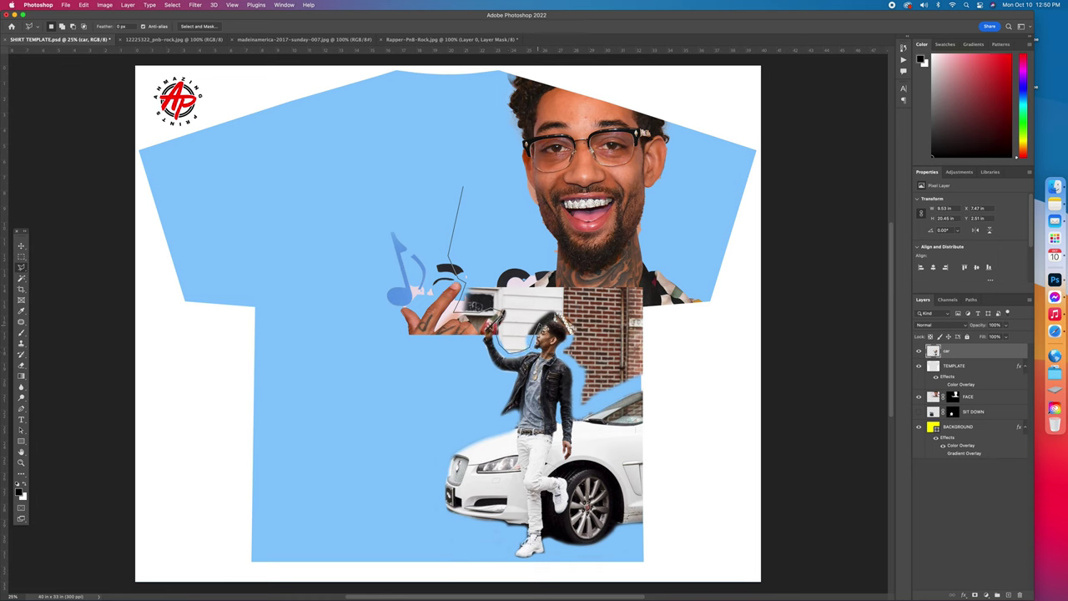
double_click(632, 209)
key(Delete)
Outline the brick wall behind the man's head and above the car with the Polygonal Lasso, delete it and deselect
click(709, 208)
click(534, 175)
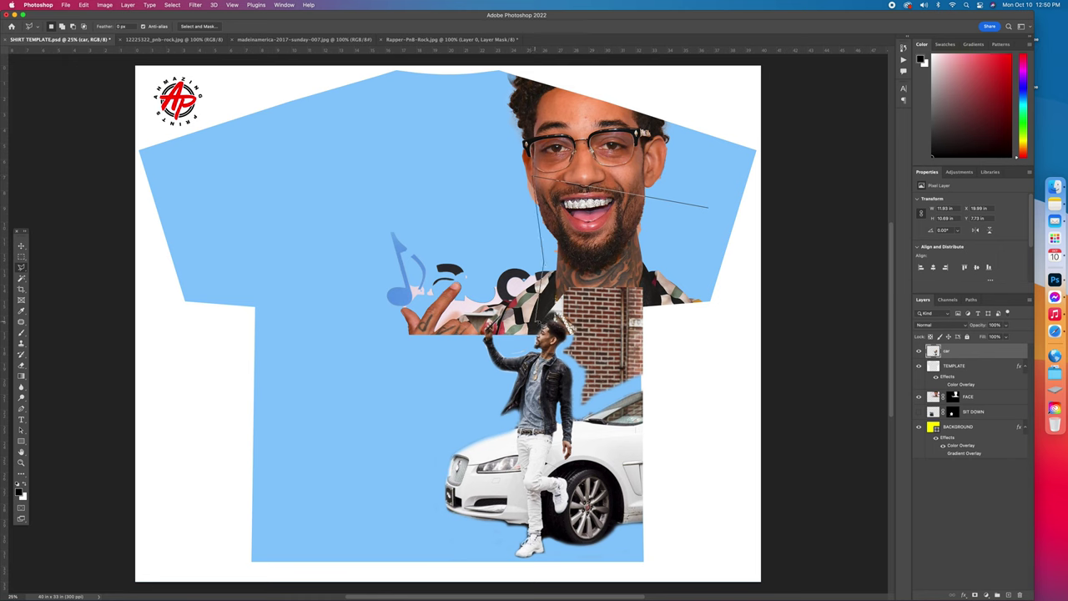
click(542, 322)
click(573, 351)
click(568, 357)
click(579, 366)
click(578, 408)
click(727, 355)
double_click(741, 268)
key(Delete)
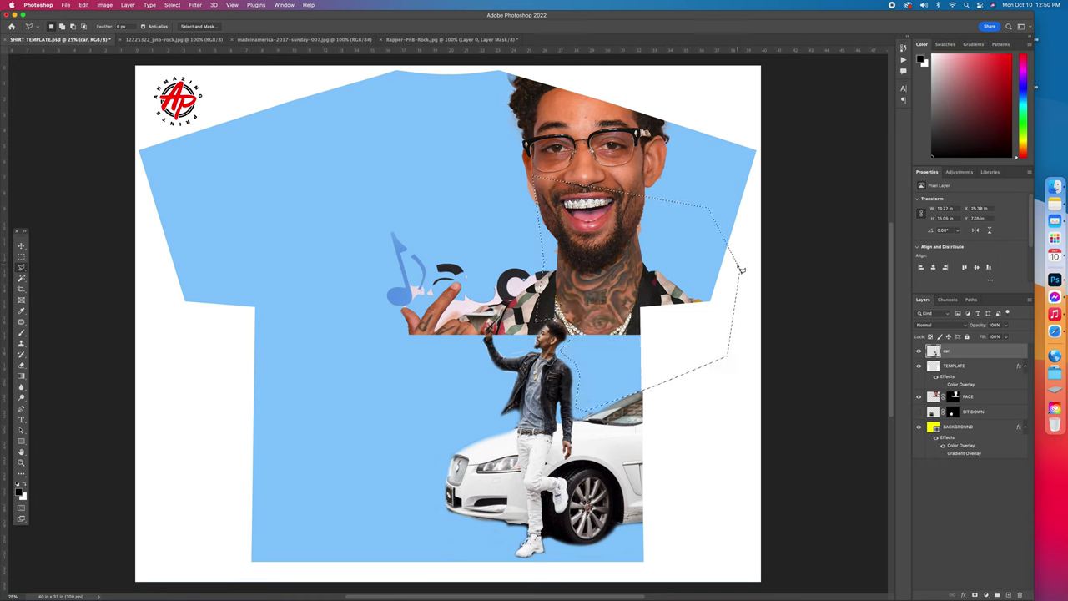
key(super+d)
On the FACE layer, erase the raised hand, logo background and shoulder beside the neck with a very large soft eraser
click(998, 400)
key(e)
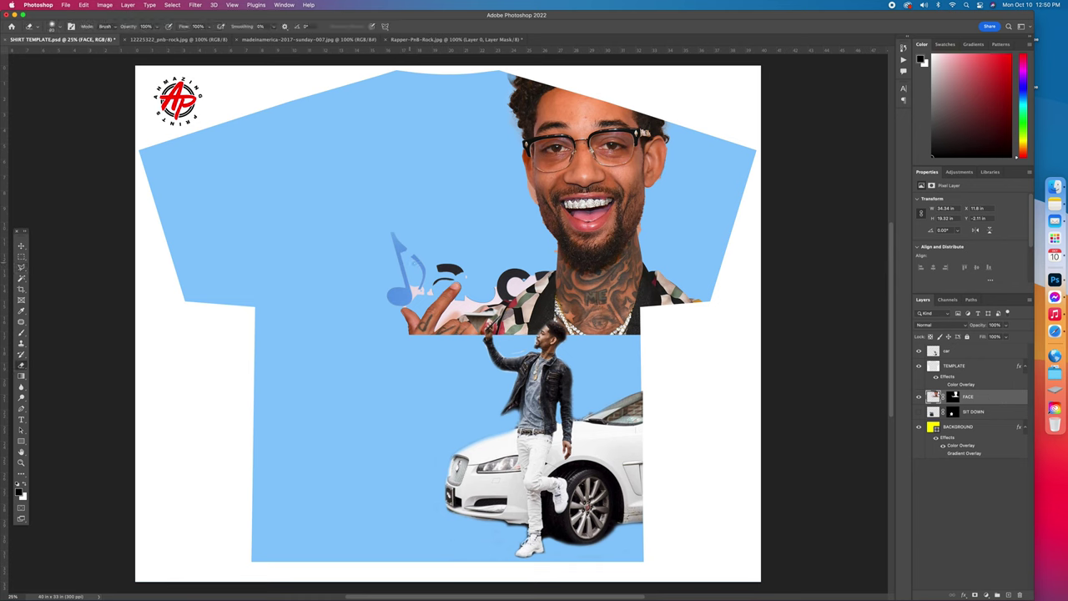
key(bracketright)
key(bracketright)
key(bracketright)
key(bracketright)
key(bracketright)
mouse_move(409, 250)
mouse_down()
mouse_move(427, 267)
mouse_move(417, 312)
mouse_move(408, 296)
mouse_move(472, 350)
mouse_move(470, 246)
mouse_move(464, 274)
mouse_move(489, 298)
mouse_move(425, 278)
mouse_up()
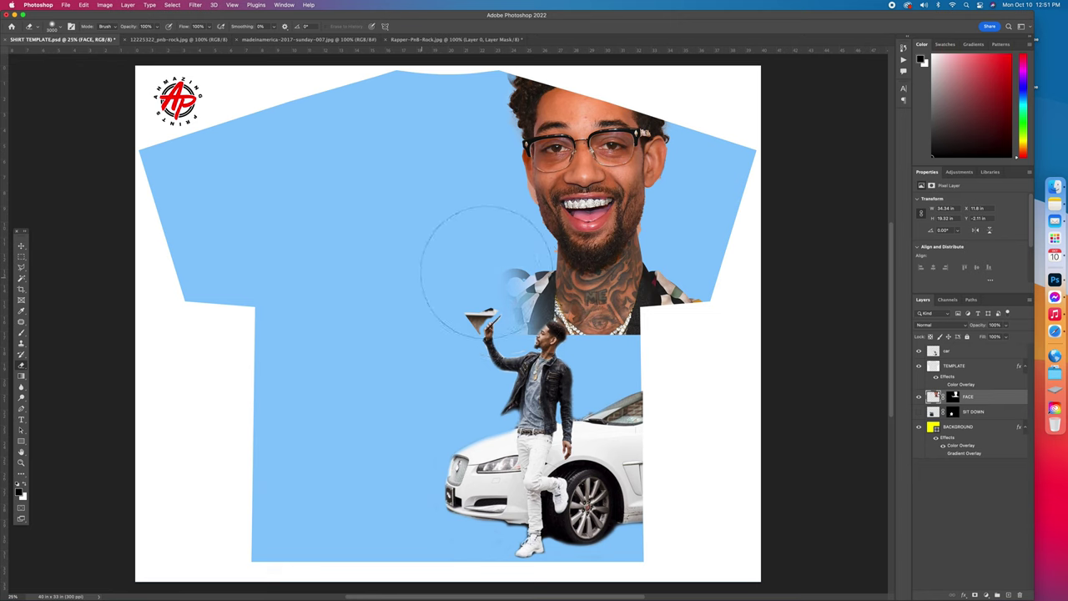
drag(490, 269, 502, 270)
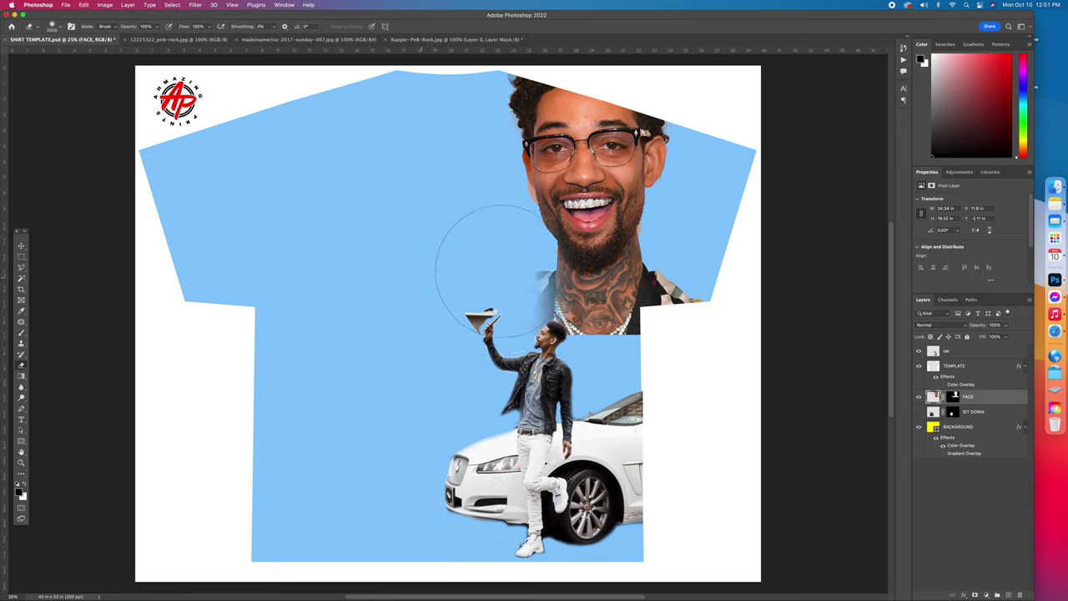
Soften the bottom edge of the face photo along the chest and necklace with a much smaller eraser
key(bracketleft)
key(bracketleft)
key(bracketleft)
key(bracketleft)
key(bracketleft)
key(bracketleft)
key(bracketleft)
key(bracketleft)
key(bracketleft)
key(bracketleft)
key(bracketleft)
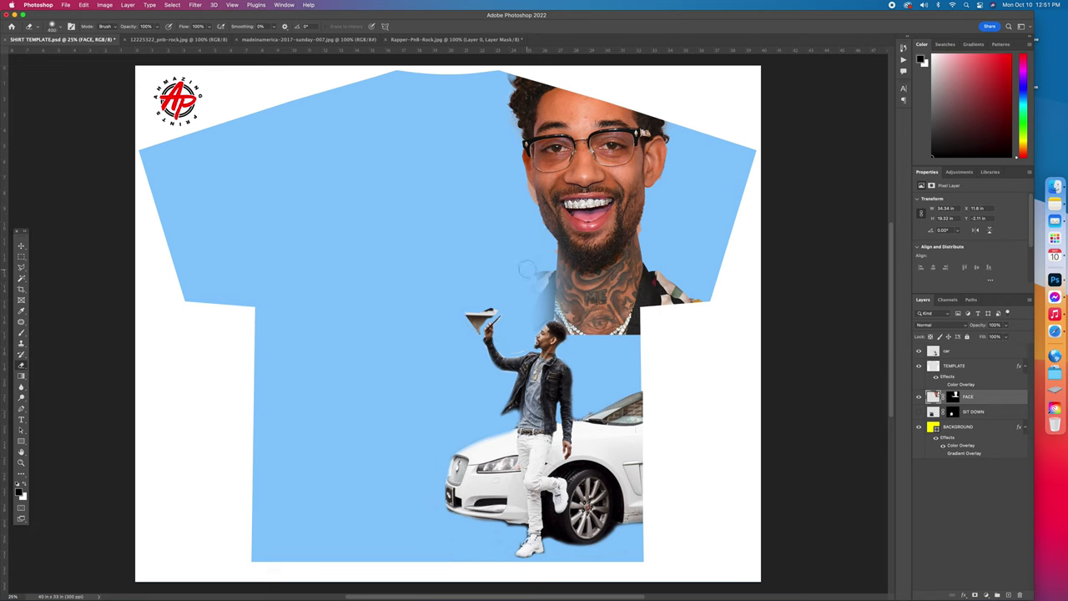
mouse_move(568, 328)
mouse_down()
mouse_move(706, 334)
mouse_move(703, 325)
mouse_up()
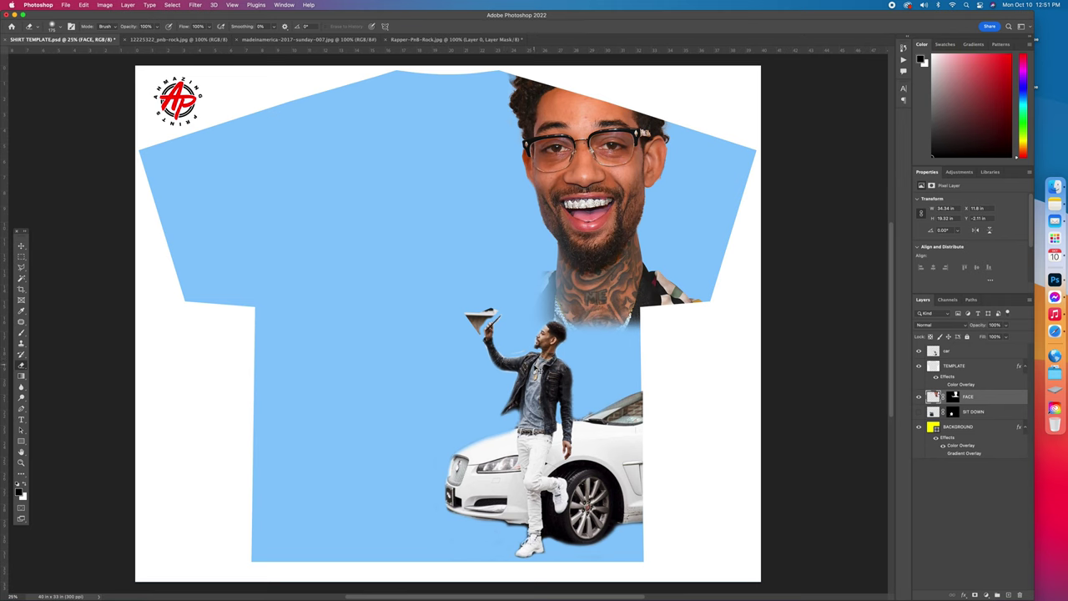
Erase the remaining wall scrap around the raised hand on the car layer and show the SIT DOWN layer
click(963, 351)
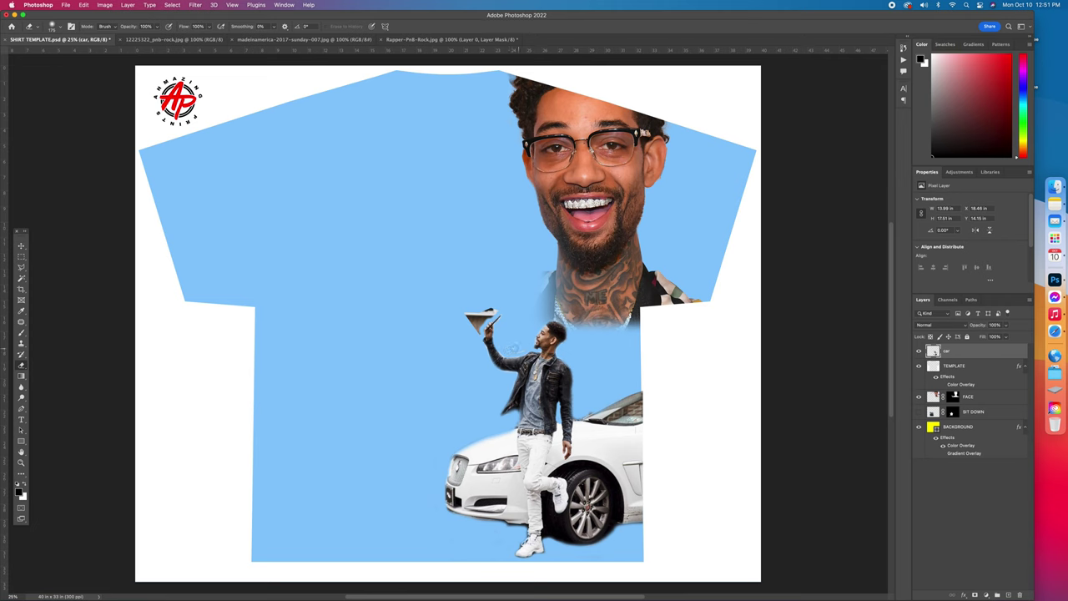
mouse_move(503, 307)
mouse_down()
mouse_move(510, 346)
mouse_move(473, 315)
mouse_up()
click(919, 412)
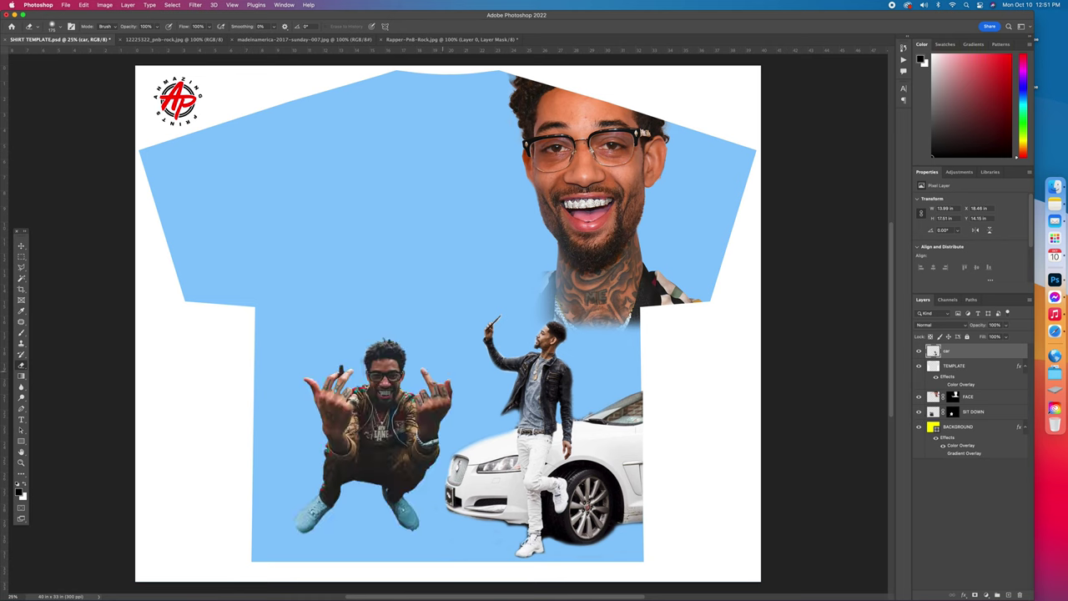
Move the squatting man slightly left and the large face to the middle of the shirt
click(21, 246)
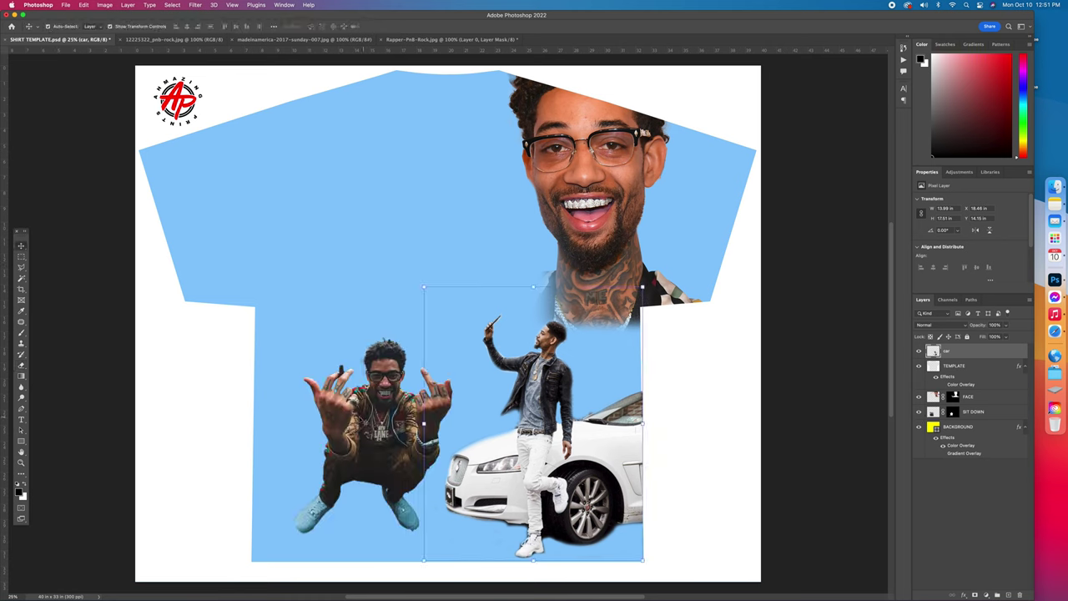
click(358, 420)
drag(358, 420, 352, 419)
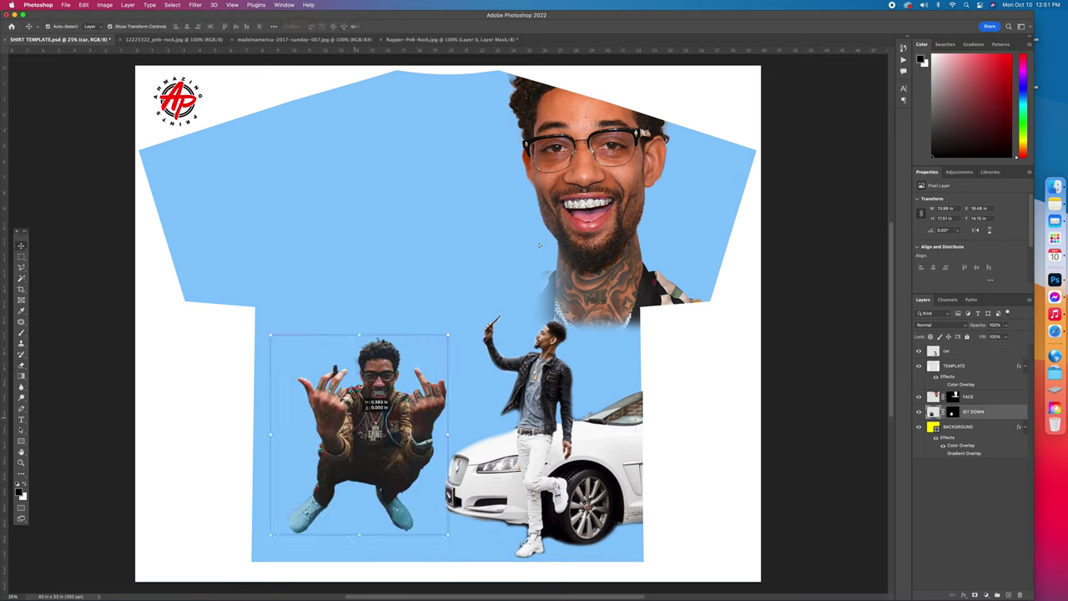
click(588, 209)
drag(588, 205, 439, 314)
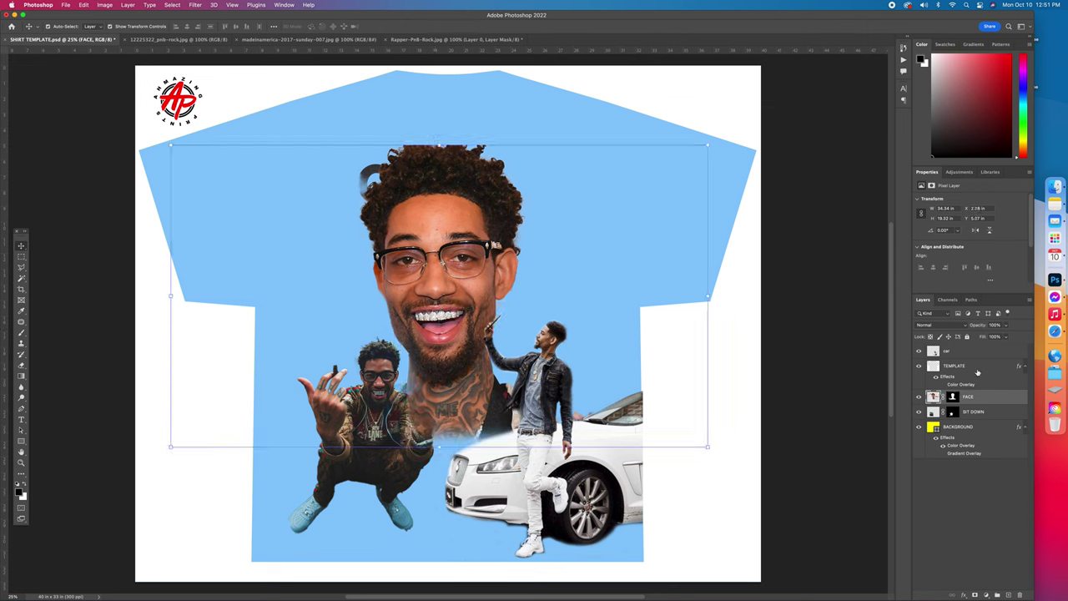
Place the TEMPLATE layer above the car layer, lock it completely, and toggle its visibility off and on
click(972, 364)
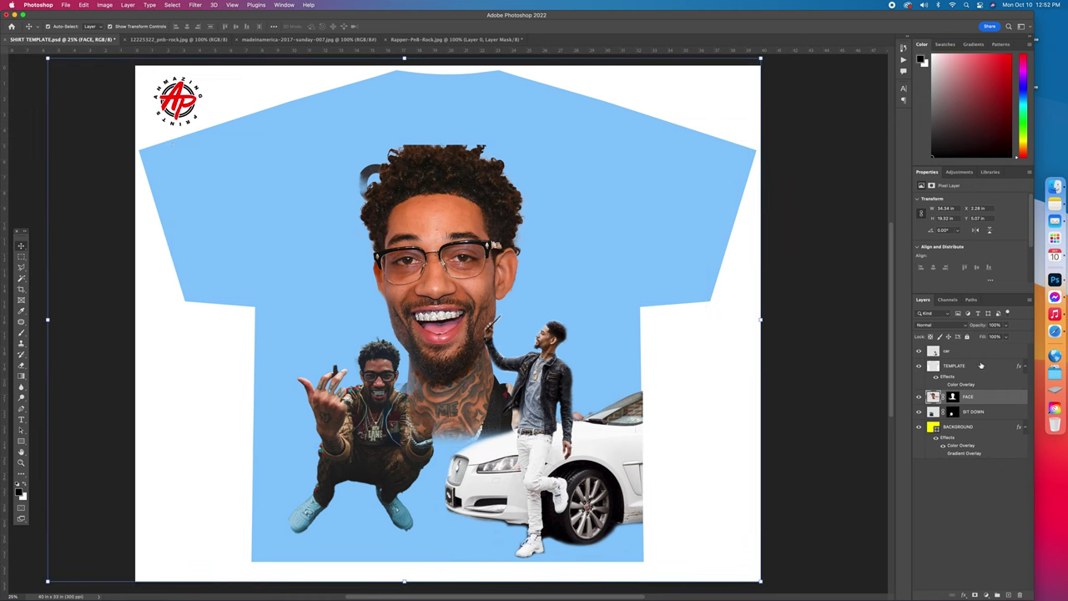
drag(978, 368, 977, 350)
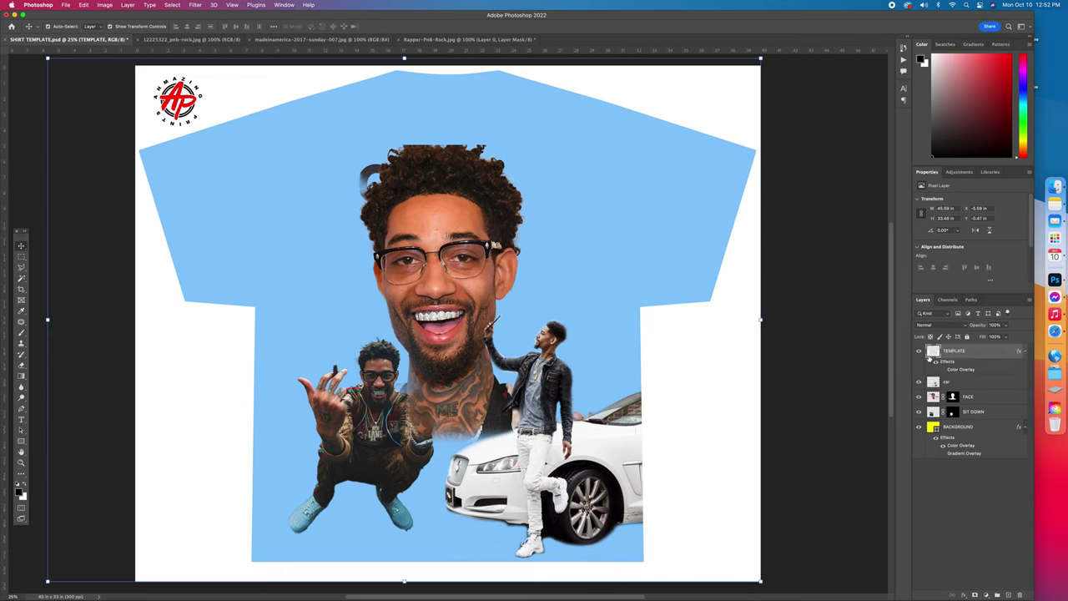
click(967, 337)
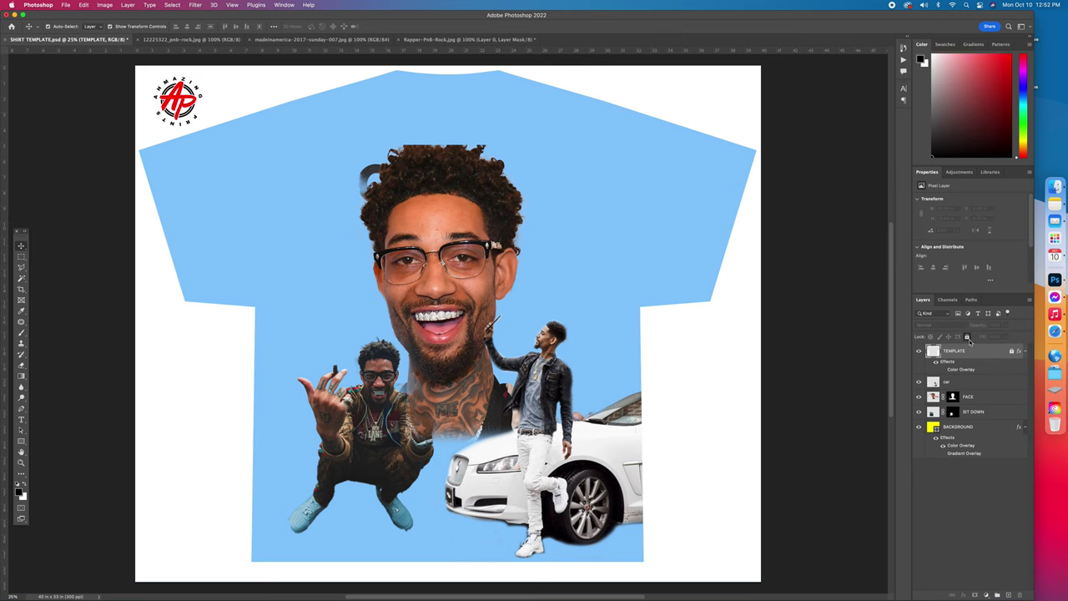
click(920, 353)
click(919, 353)
Move the FACE layer below the SIT DOWN layer so the squatting man overlaps the face
click(460, 266)
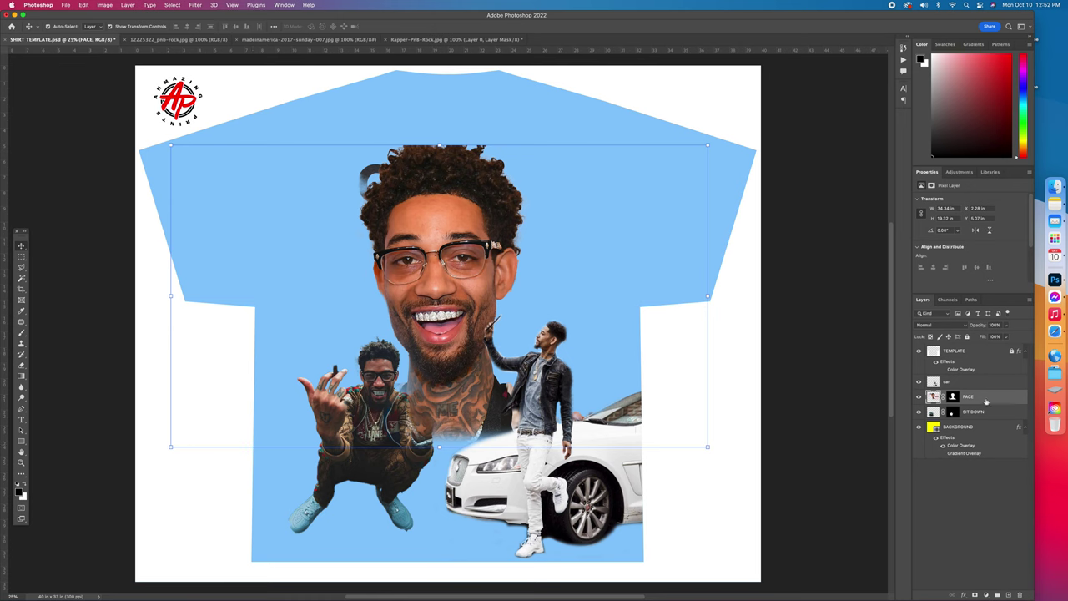
drag(991, 397, 994, 419)
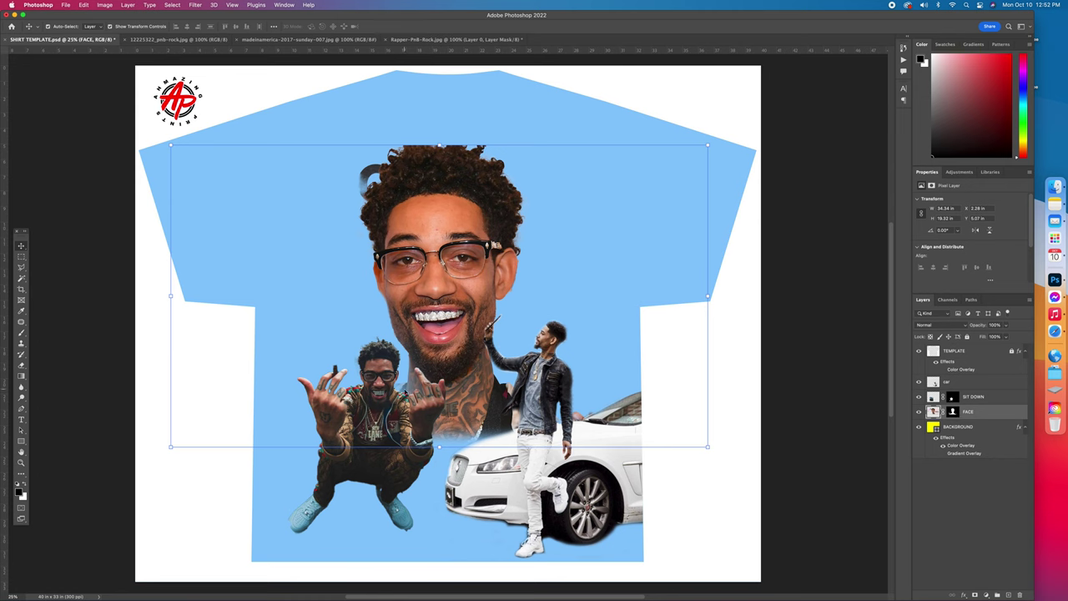
key(super+z)
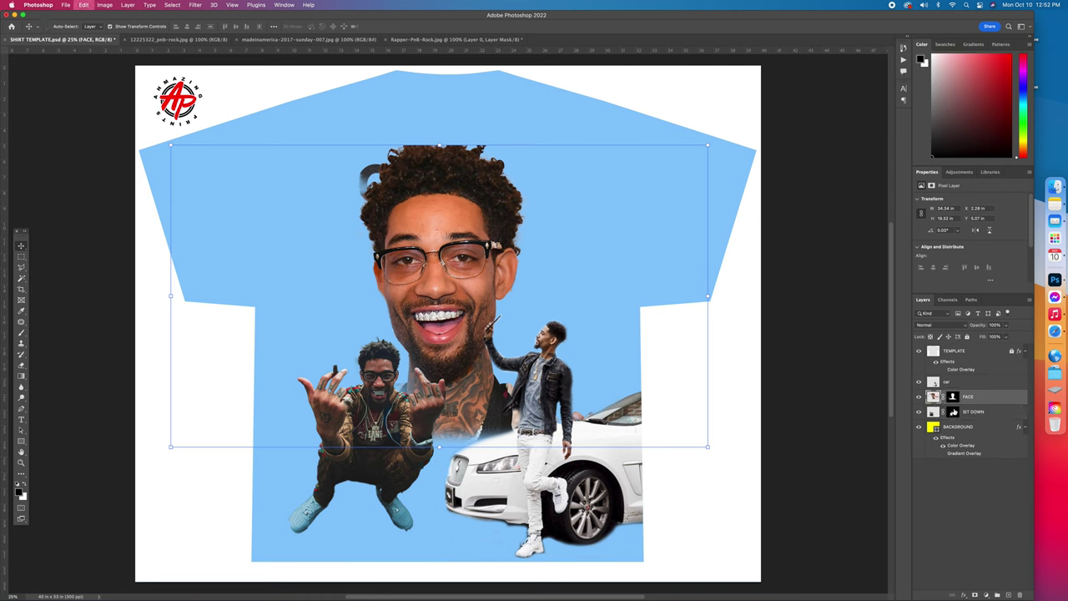
drag(998, 401, 995, 421)
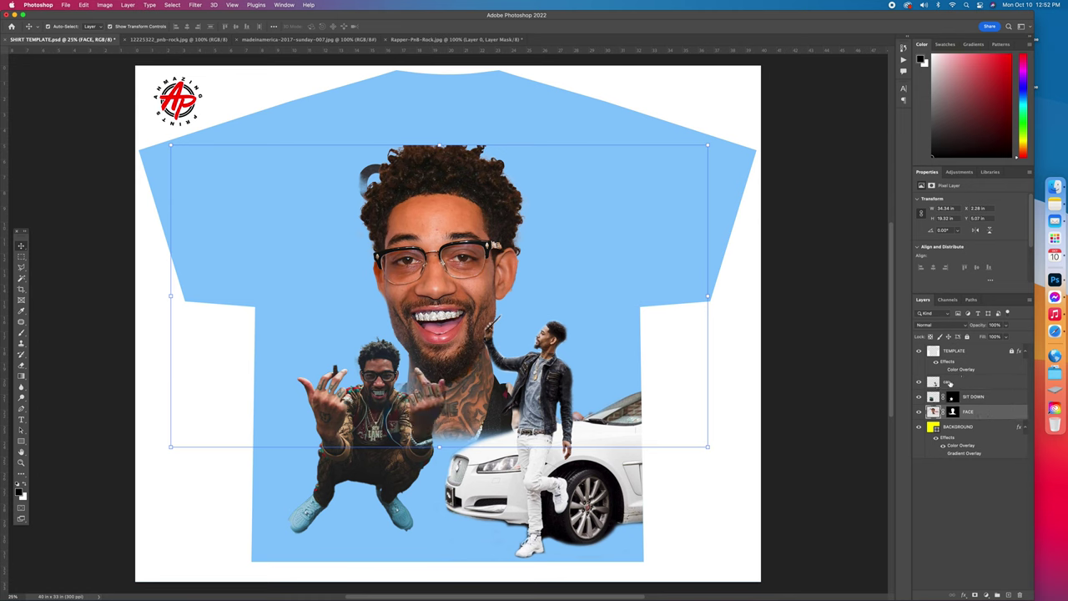
Erase the logo remnant beside the hair and soften the flat top edge of the hair on the FACE layer
key(b)
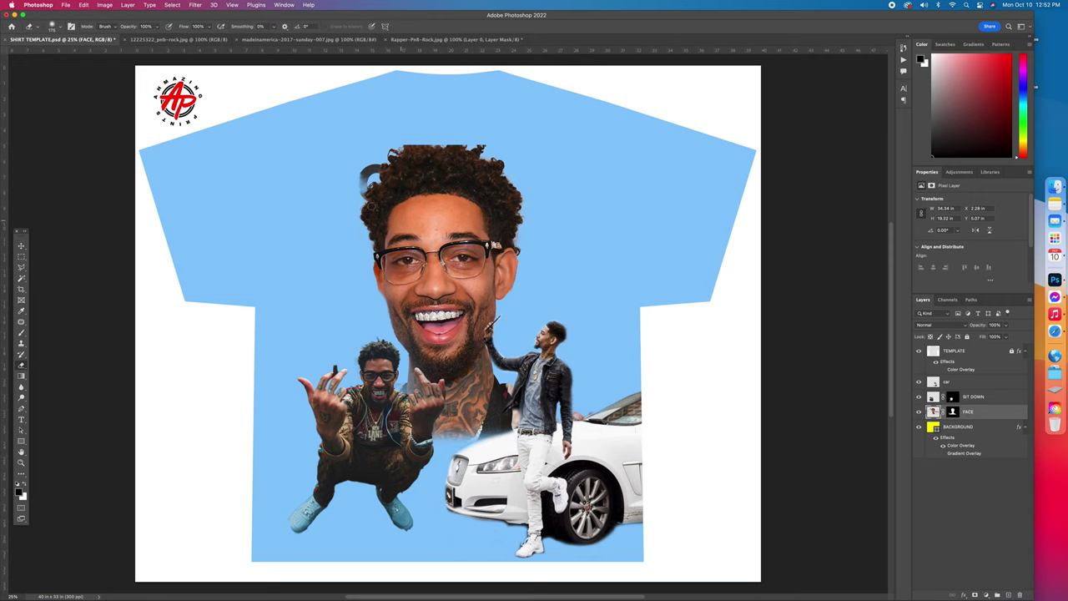
mouse_move(375, 165)
mouse_down()
mouse_move(365, 193)
mouse_move(369, 172)
mouse_up()
mouse_move(401, 136)
mouse_down()
mouse_move(471, 132)
mouse_move(402, 137)
mouse_move(467, 133)
mouse_move(497, 142)
mouse_move(471, 147)
mouse_move(498, 146)
mouse_move(417, 131)
mouse_move(364, 162)
mouse_up()
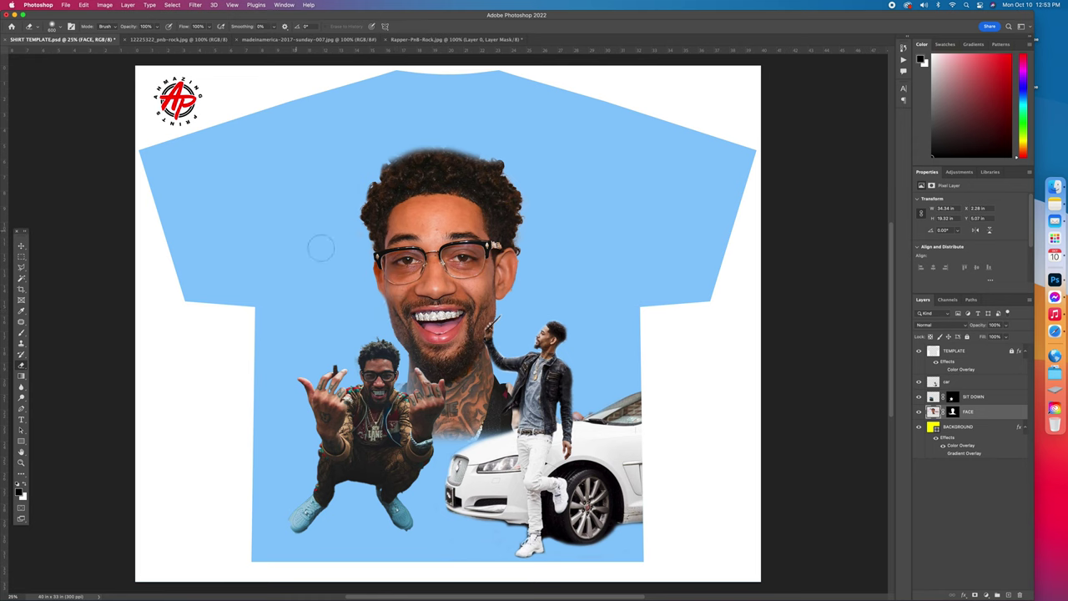
Switch to Safari and search Google for "philly skyline"
click(1053, 331)
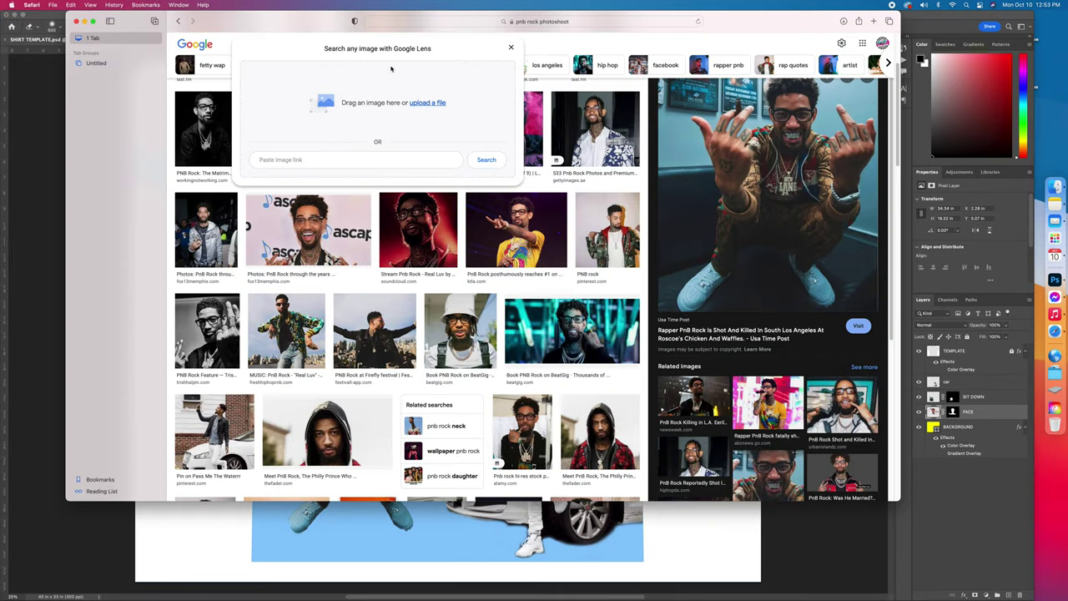
click(578, 22)
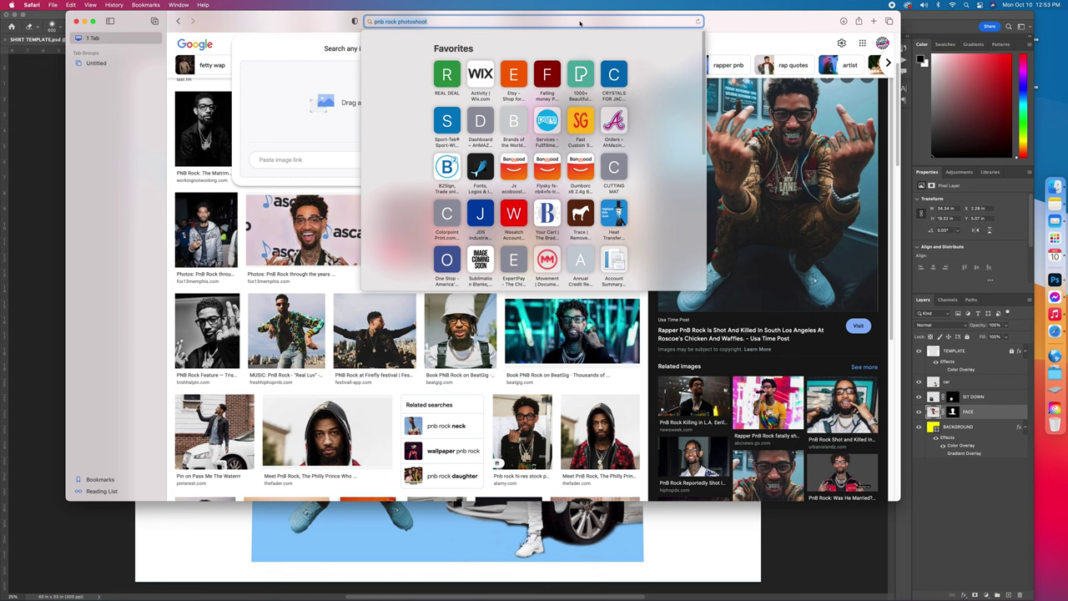
text(phol)
key(BackSpace)
key(BackSpace)
text(illy skyline)
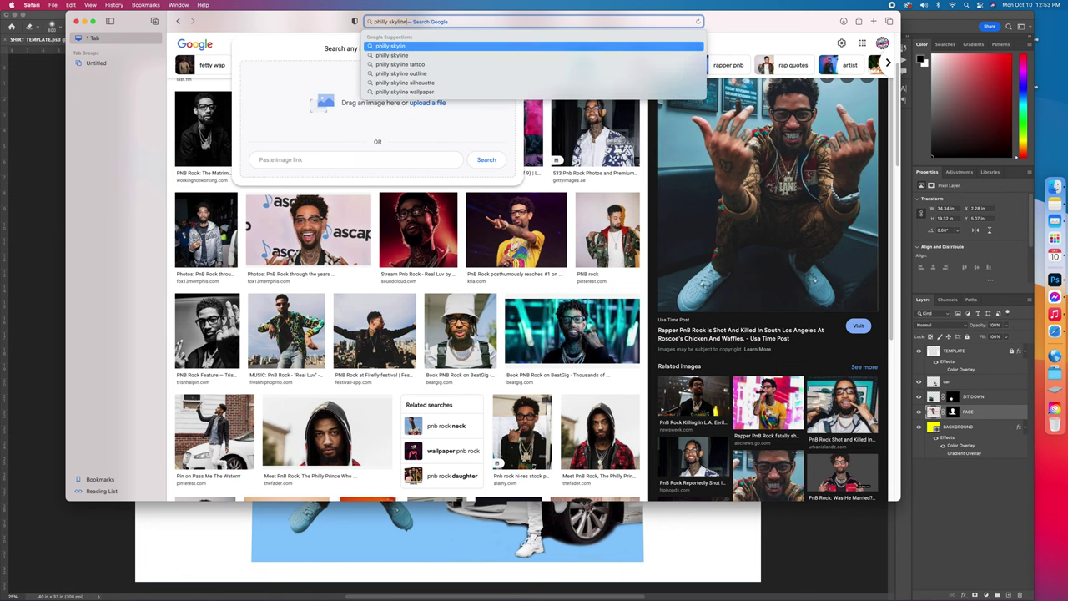
key(Return)
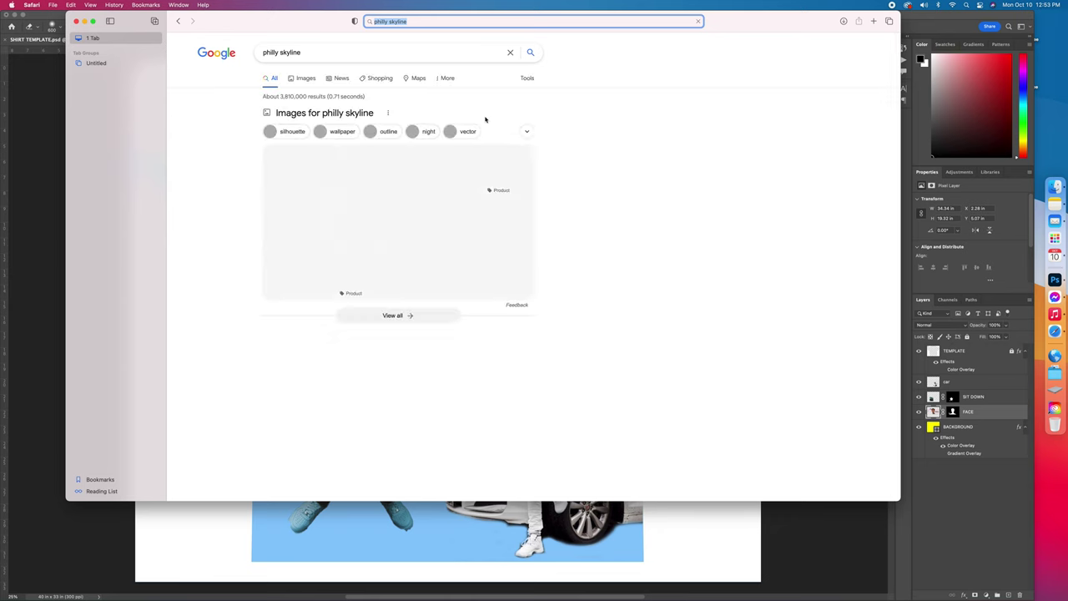
Show the image results for the skyline search and limit them to the Large size
click(307, 81)
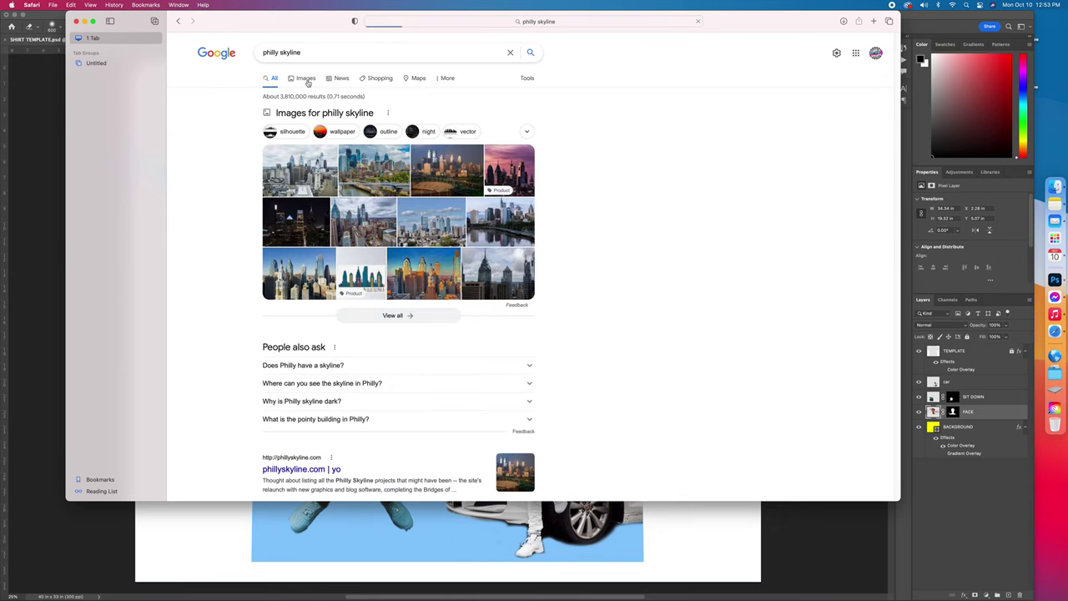
click(506, 79)
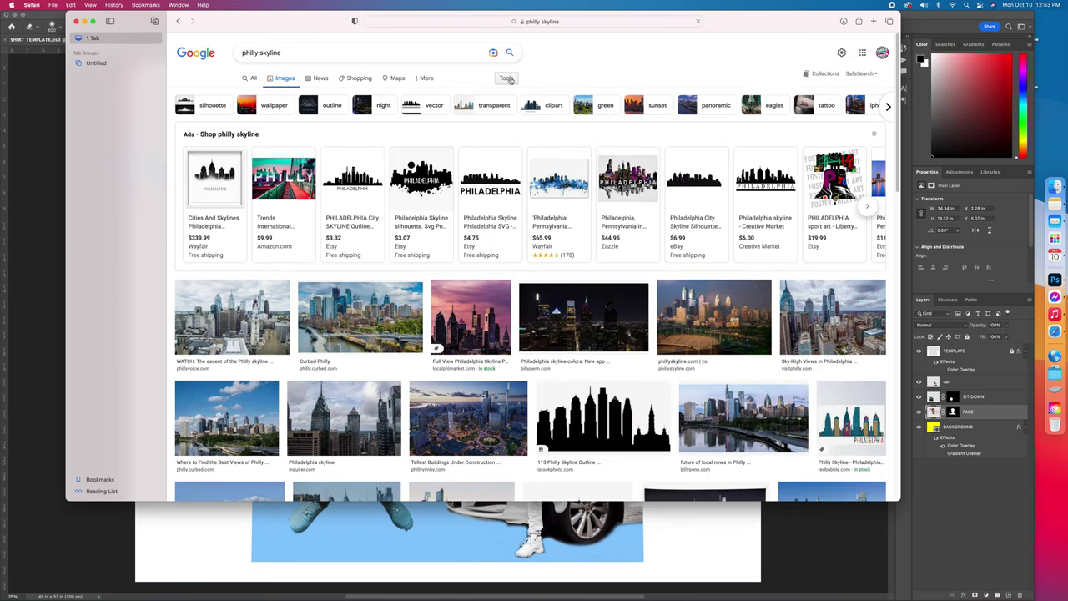
click(241, 94)
click(240, 121)
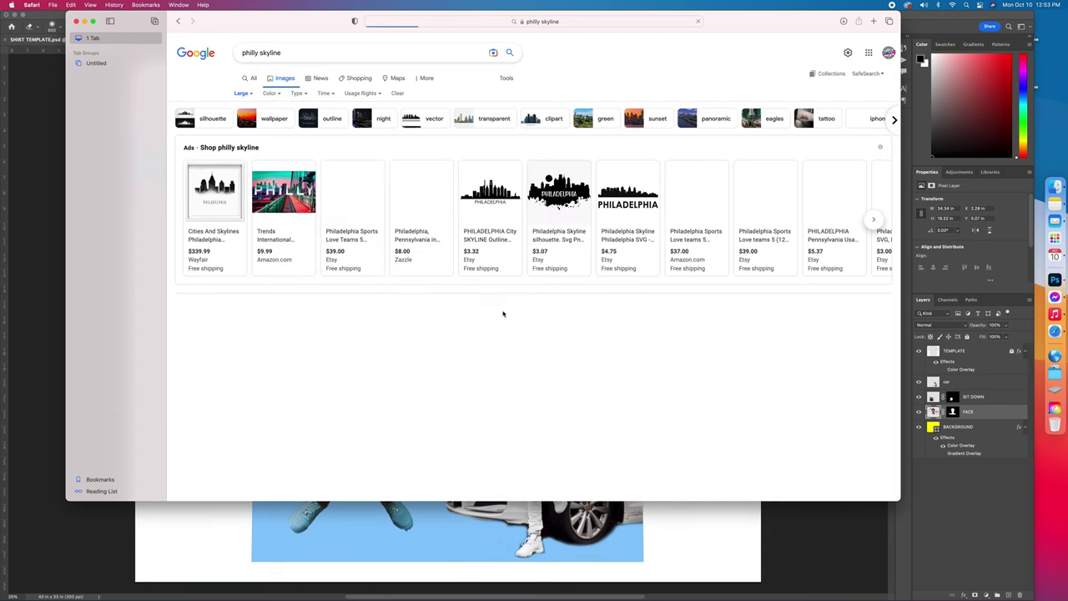
Browse the large Philadelphia skyline photos and preview several daytime riverfront views to compare them for the shirt
scroll(663, 398, down, 3)
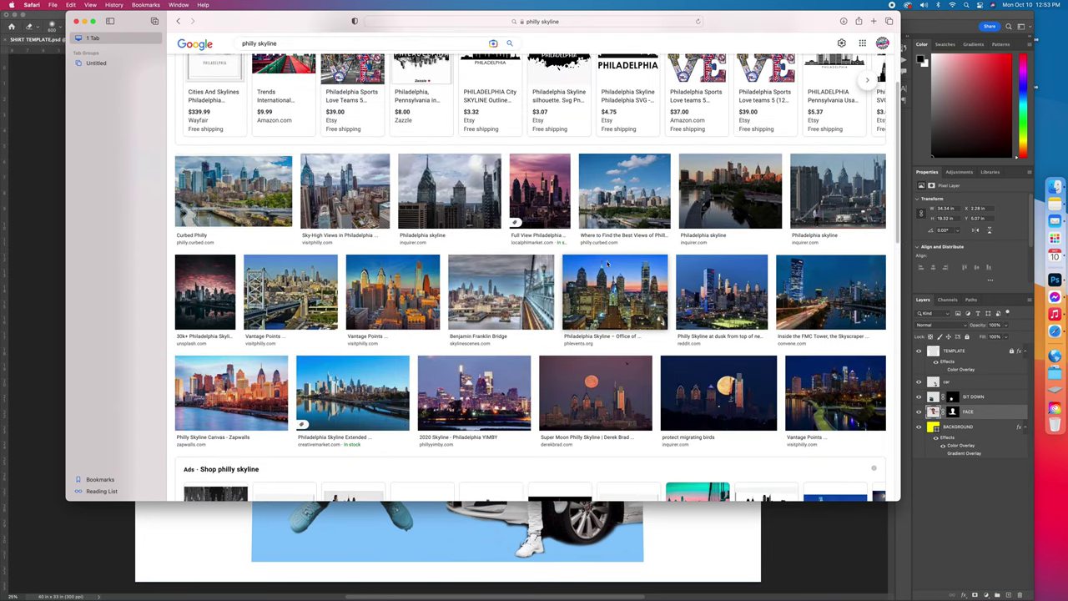
scroll(517, 359, down, 1)
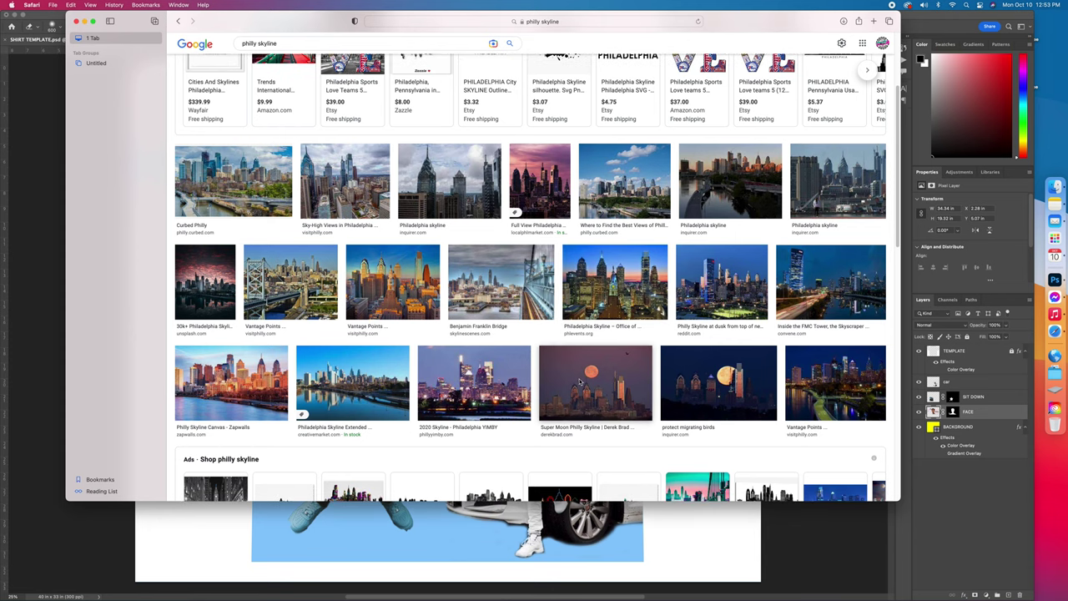
click(353, 378)
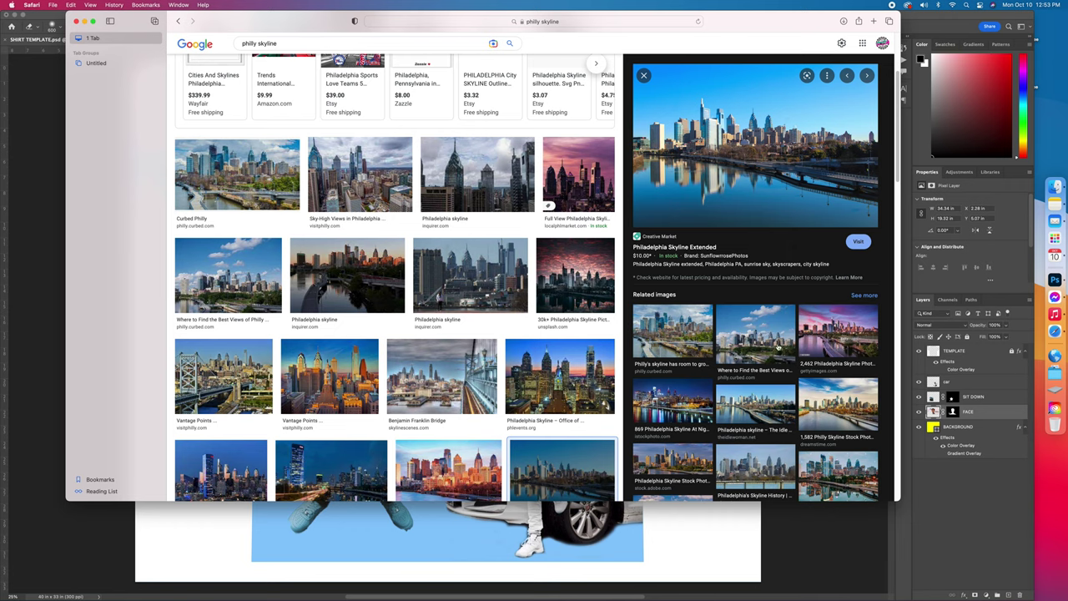
click(759, 338)
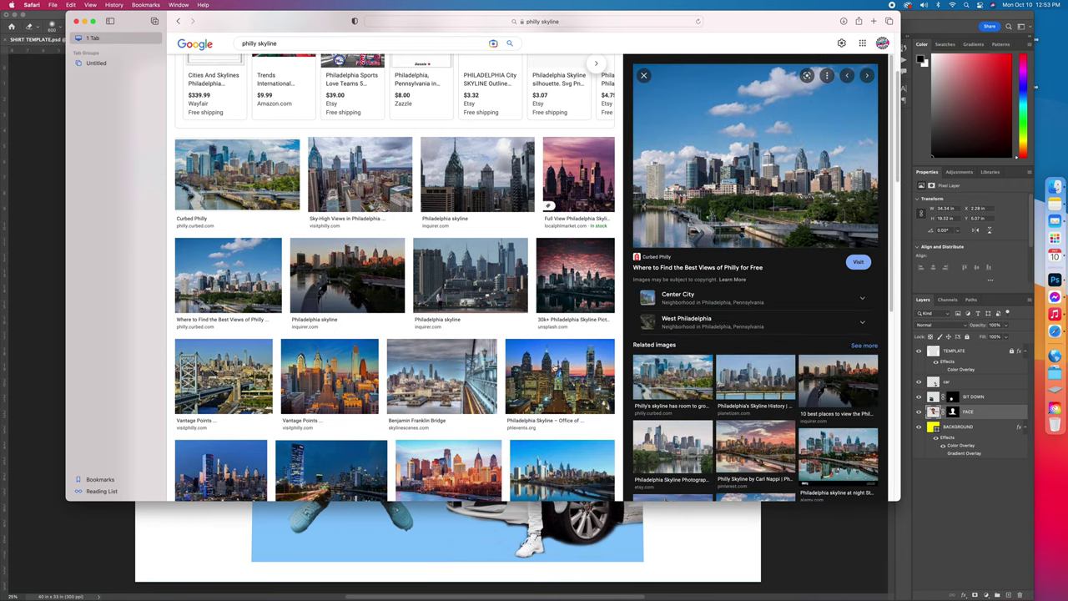
scroll(375, 275, up, 1)
click(274, 194)
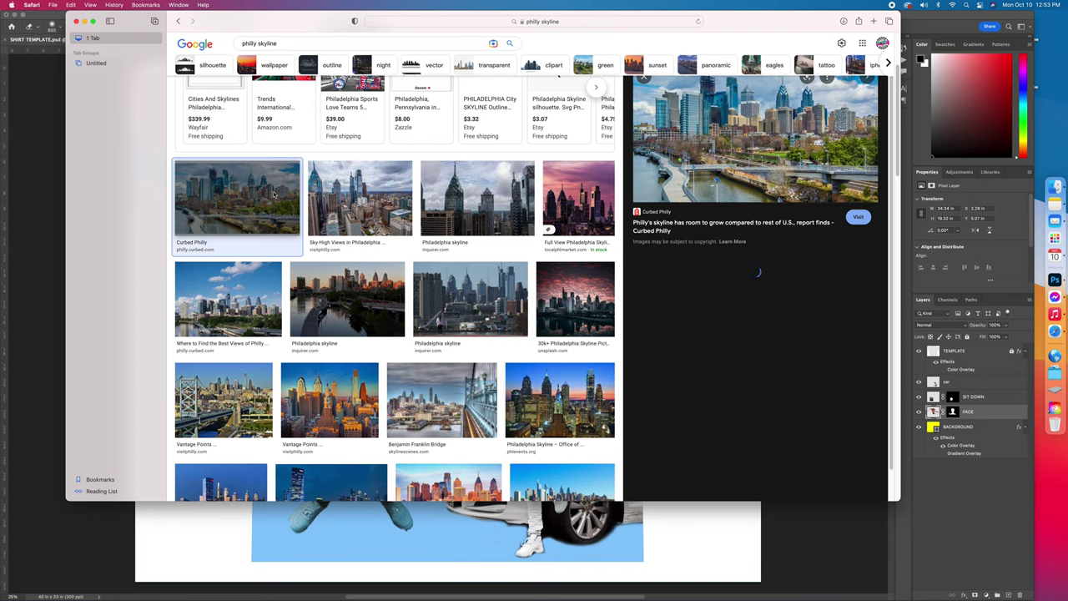
click(683, 308)
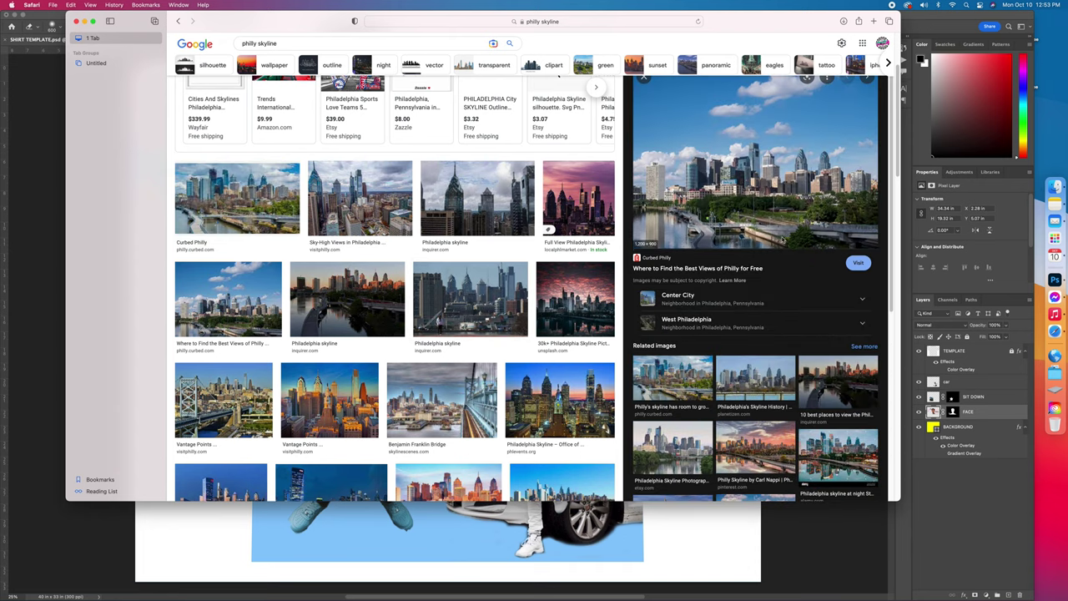
Open the Curbed Philly daytime skyline photo in Photoshop and unlock its background layer
drag(782, 240, 511, 161)
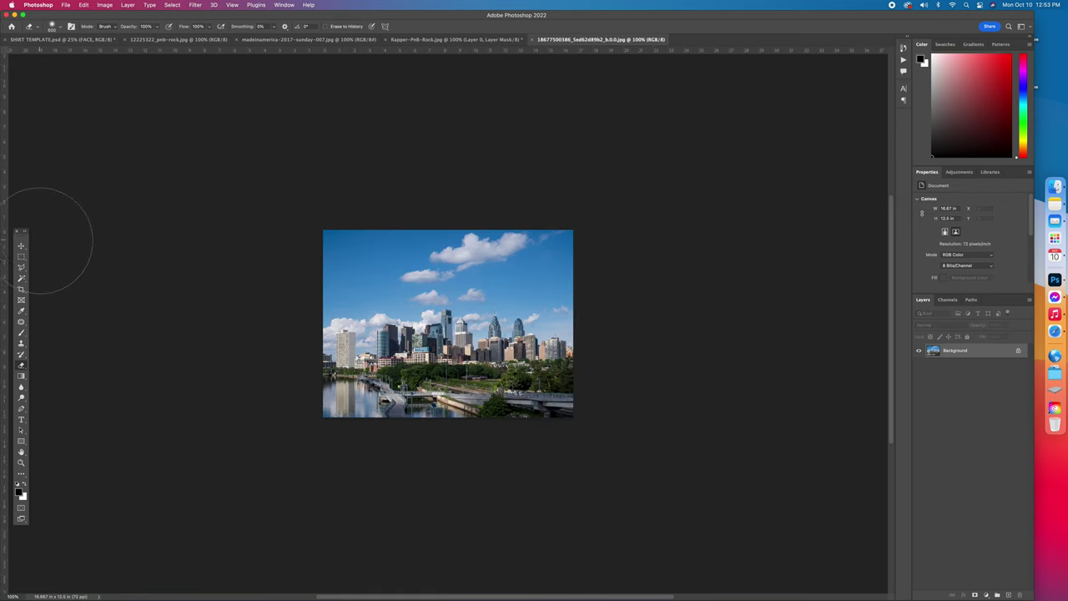
click(21, 246)
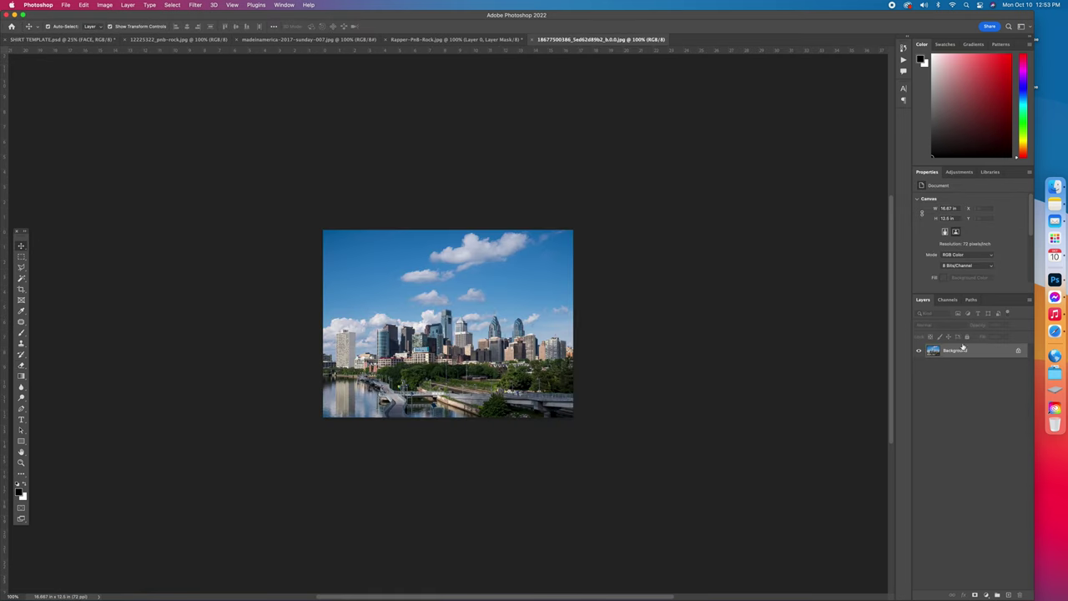
click(1017, 352)
Place the skyline photo on the shirt template and name its new layer "city"
drag(492, 317, 55, 43)
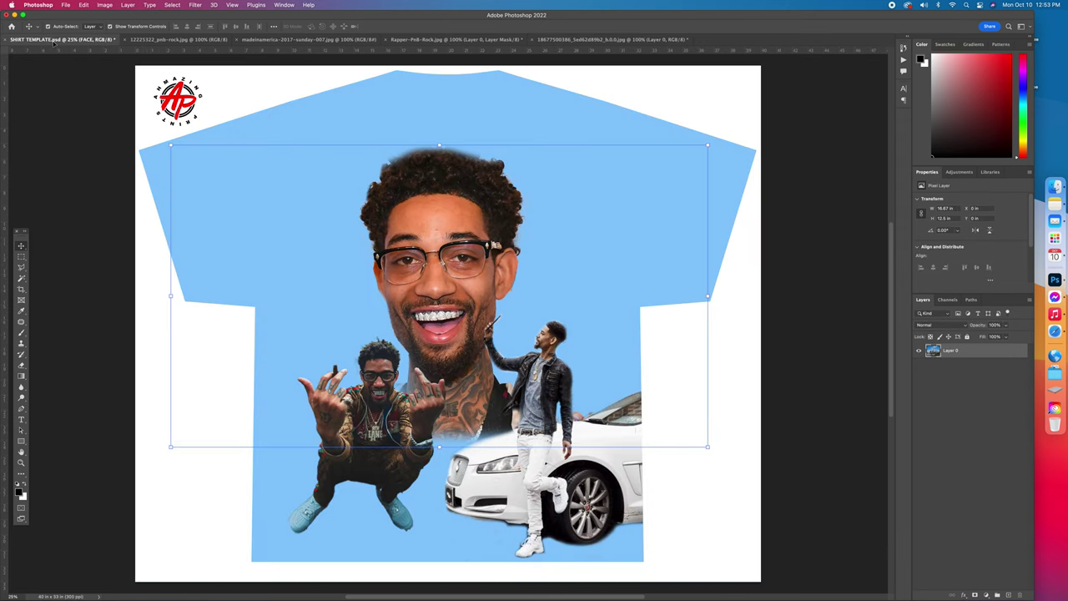
drag(305, 192, 304, 188)
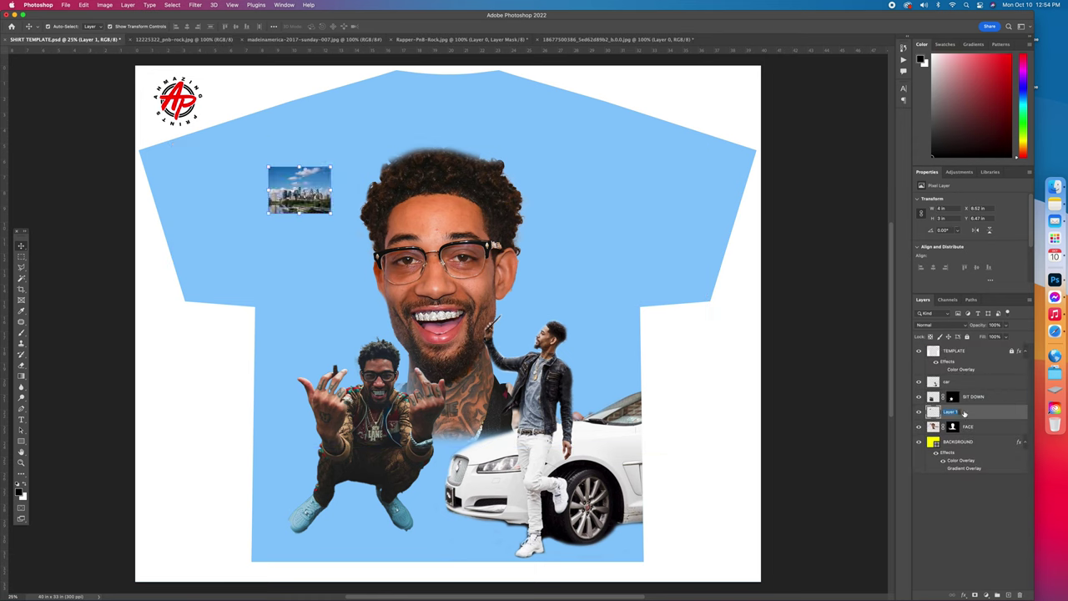
text(city)
key(Return)
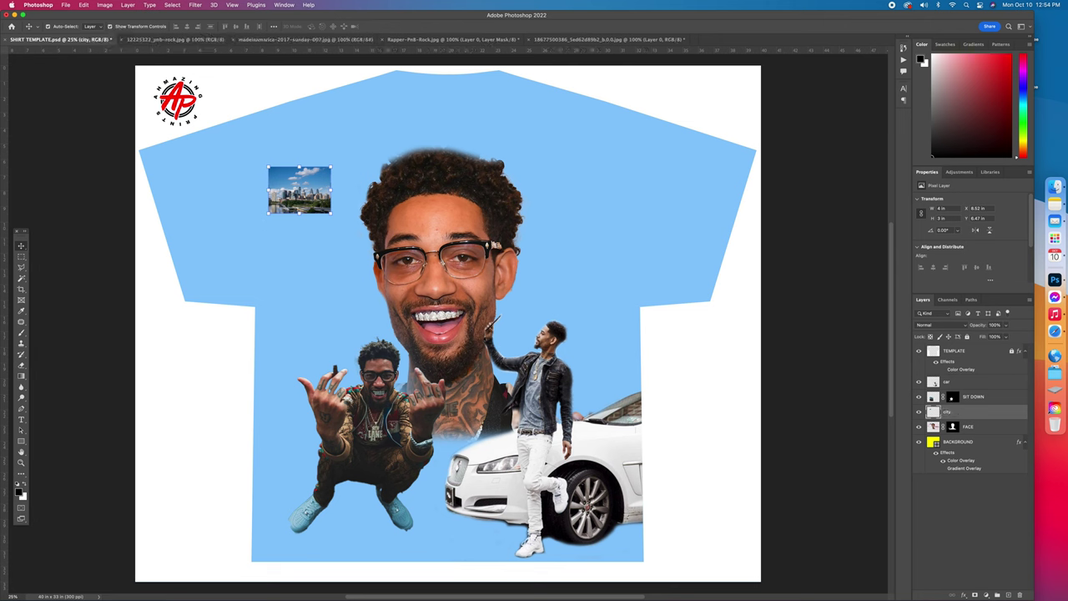
Enlarge the city layer to about 41 in wide so it spans the shirt and sleeves, and place it below the FACE layer
key(ctrl+t)
drag(331, 190, 778, 192)
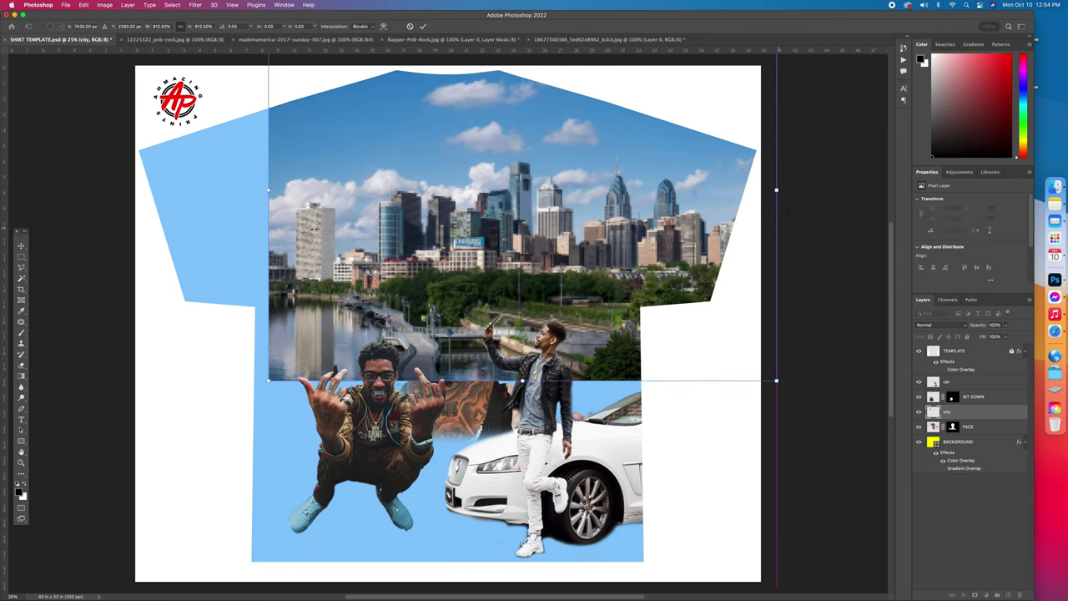
drag(269, 190, 131, 190)
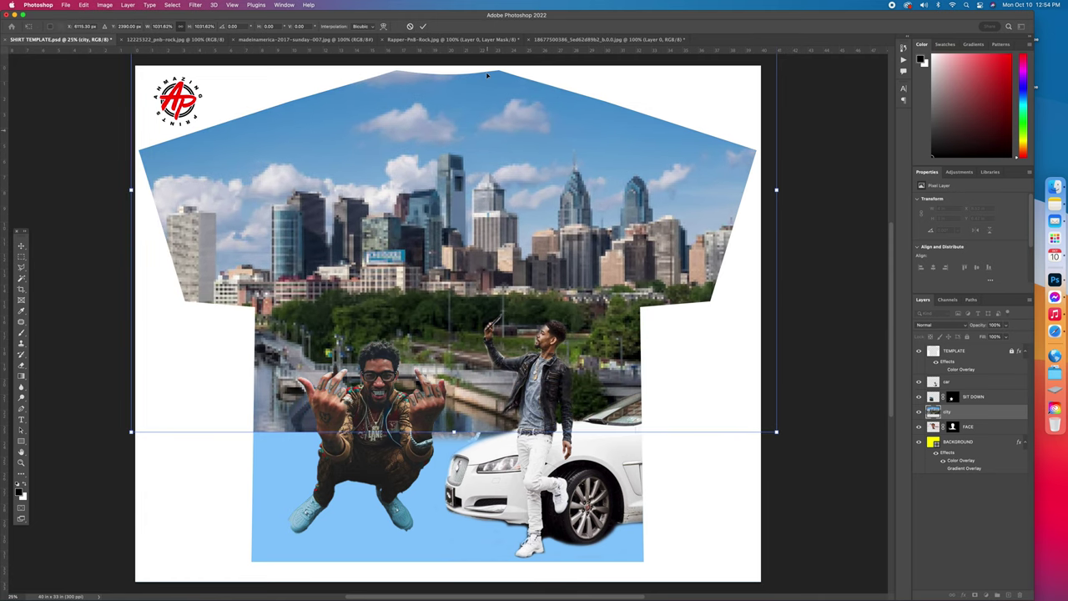
click(422, 27)
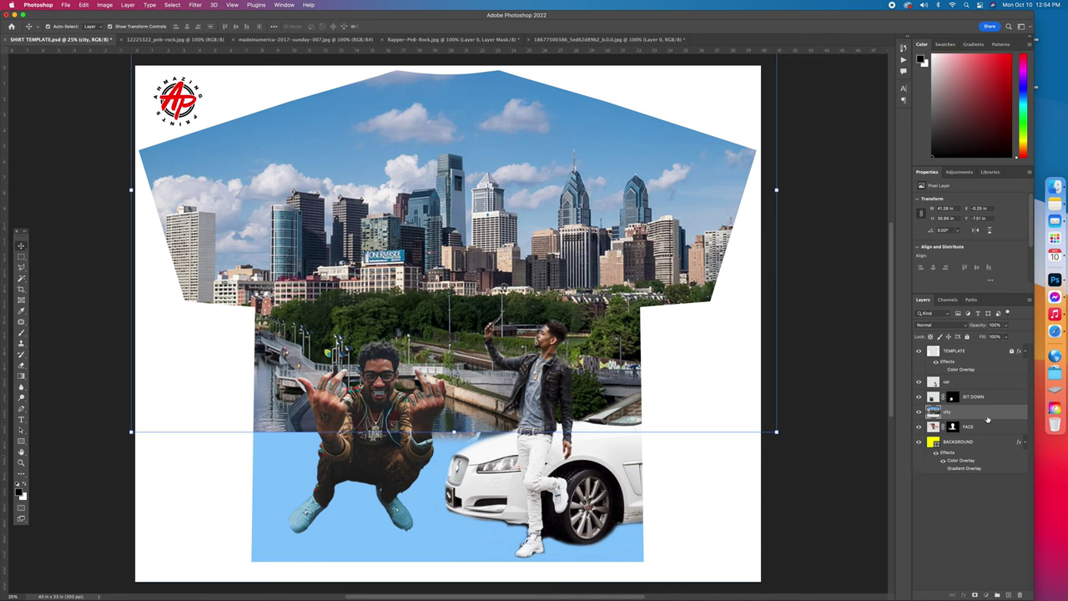
drag(986, 419, 982, 435)
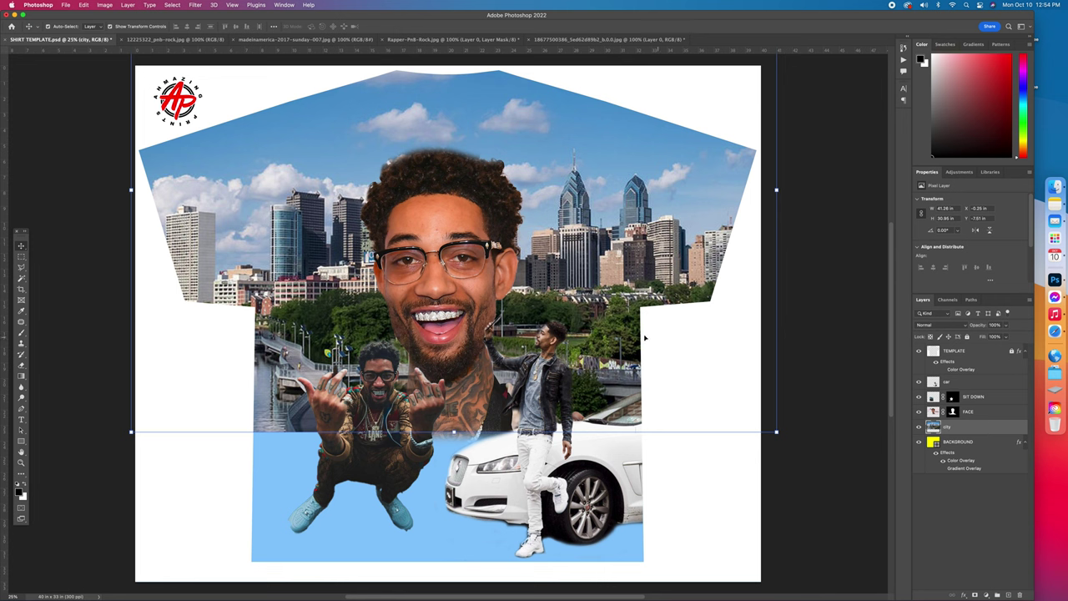
Erase the river and lower greenery of the city layer with a very large soft eraser, fading it into the blue shirt
key(b)
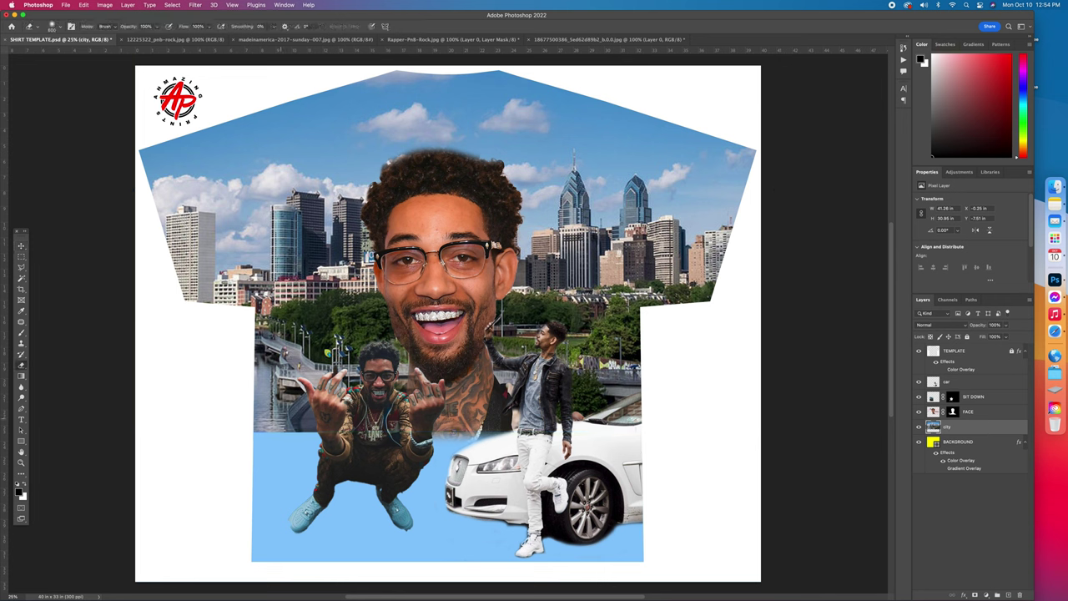
right_click(406, 470)
drag(450, 471, 452, 471)
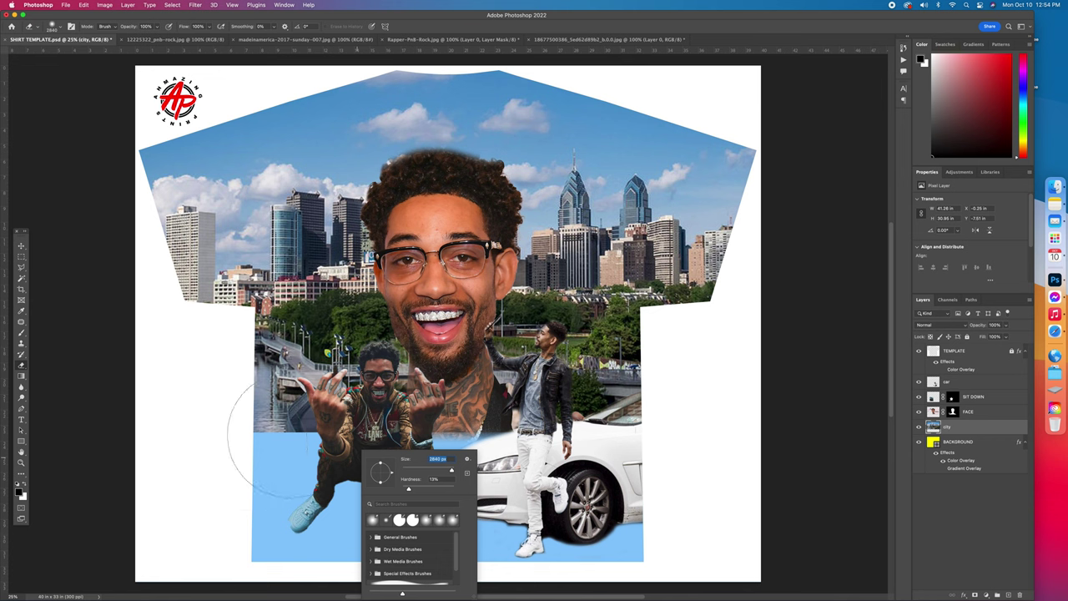
drag(250, 446, 266, 438)
key(Return)
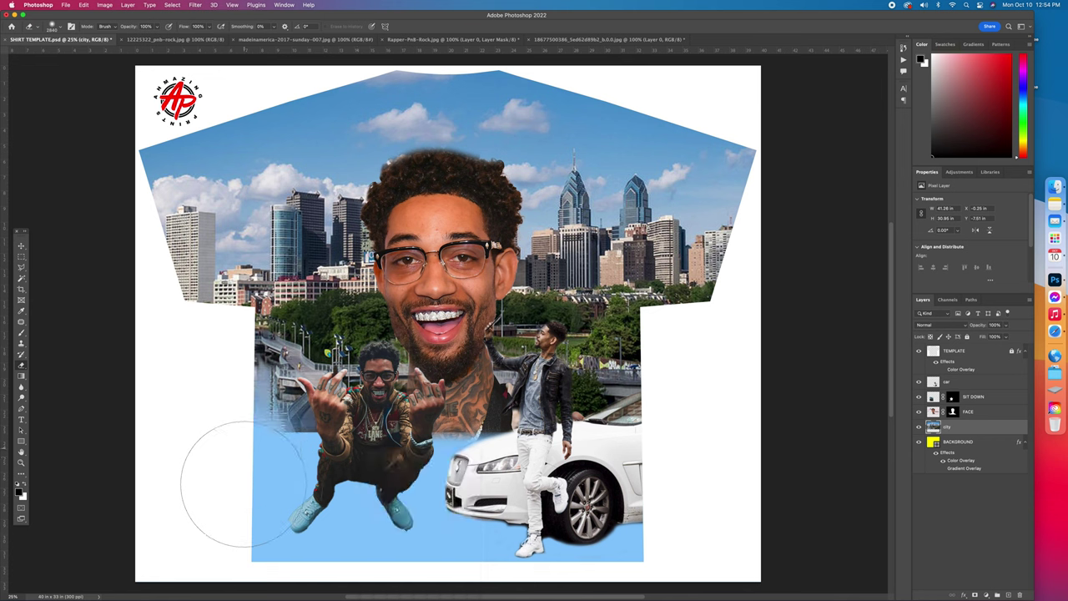
drag(275, 392, 314, 416)
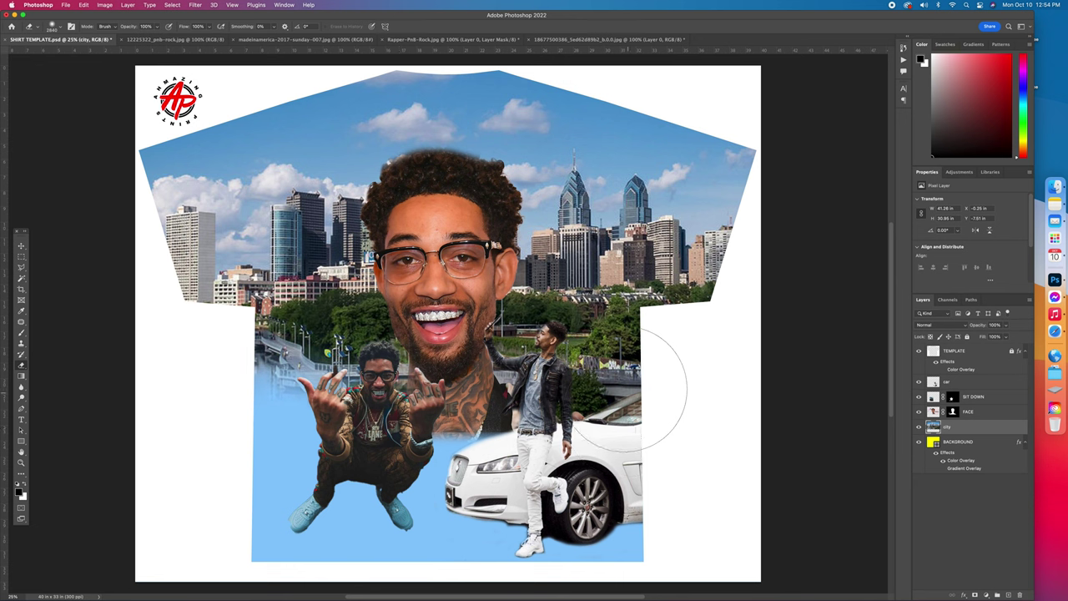
drag(639, 382, 617, 388)
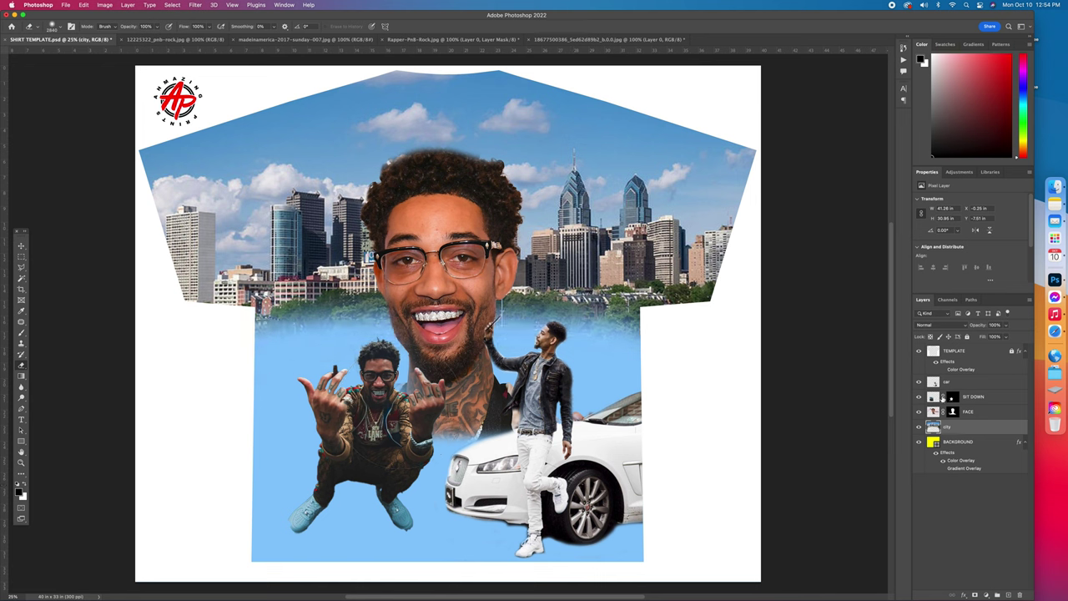
Switch to Safari and search Google Images for "pnb rock logo"
click(1035, 333)
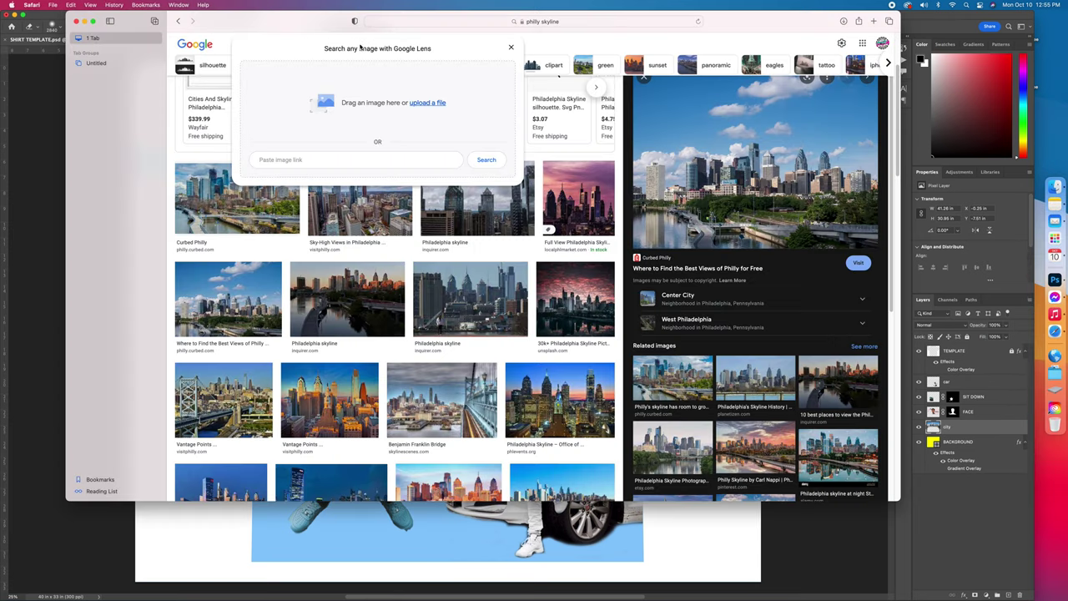
click(429, 39)
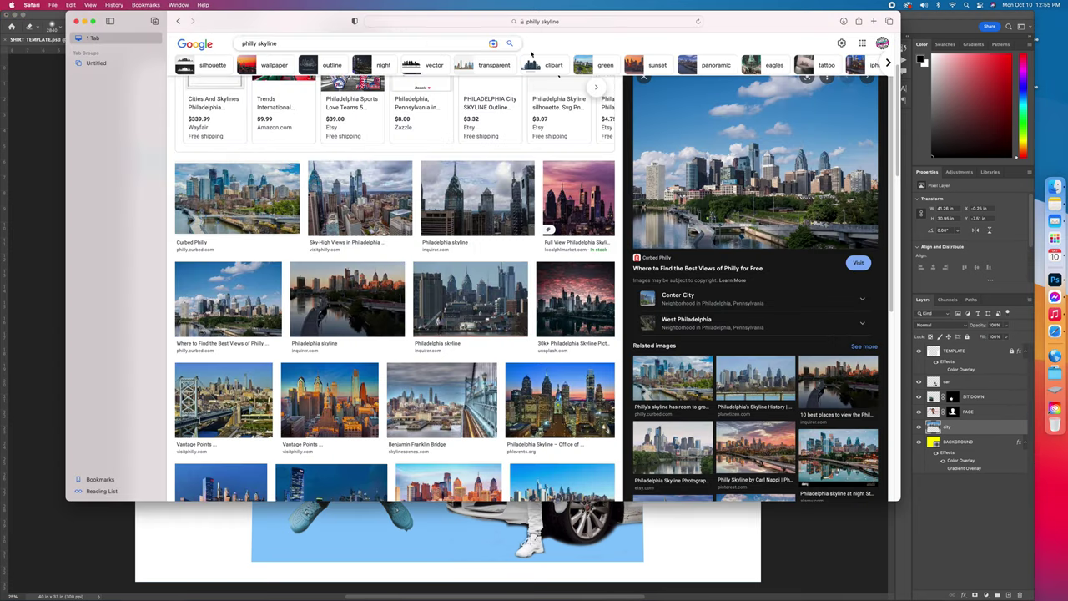
click(237, 43)
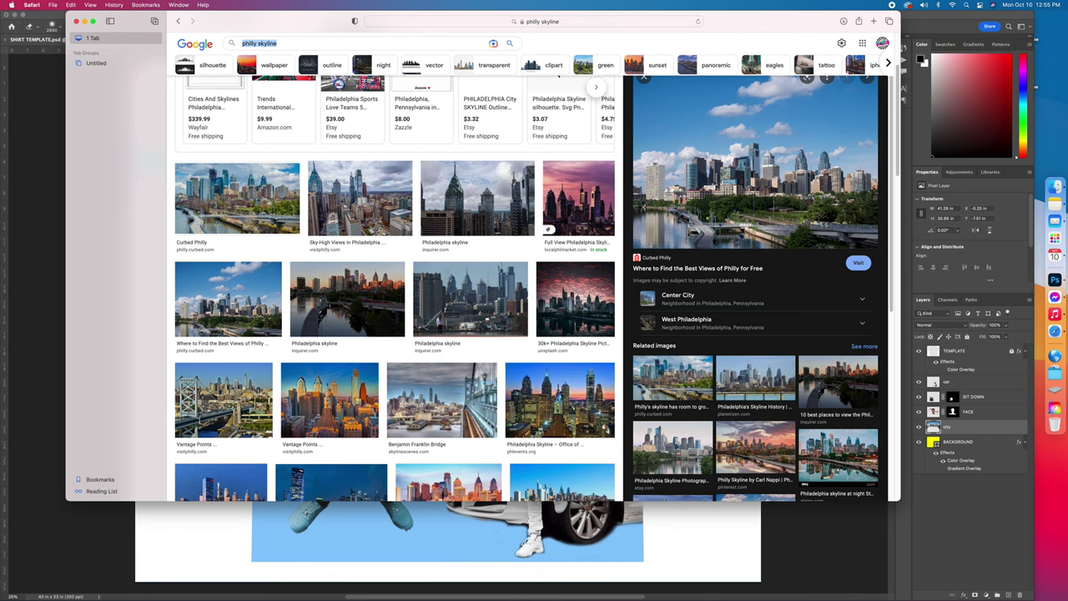
text(pnb r)
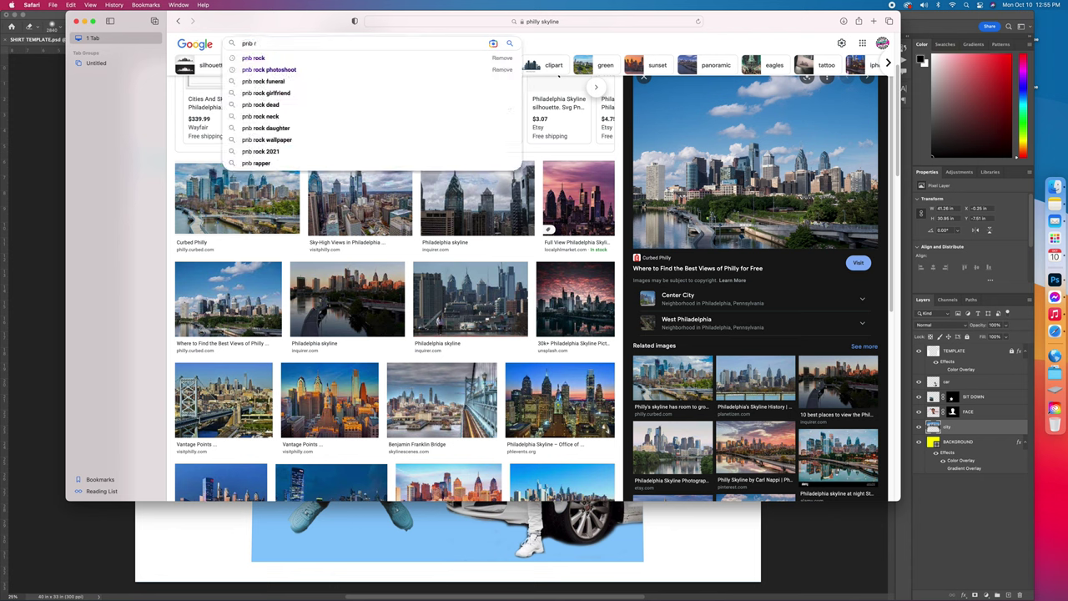
text(ock logo)
key(Return)
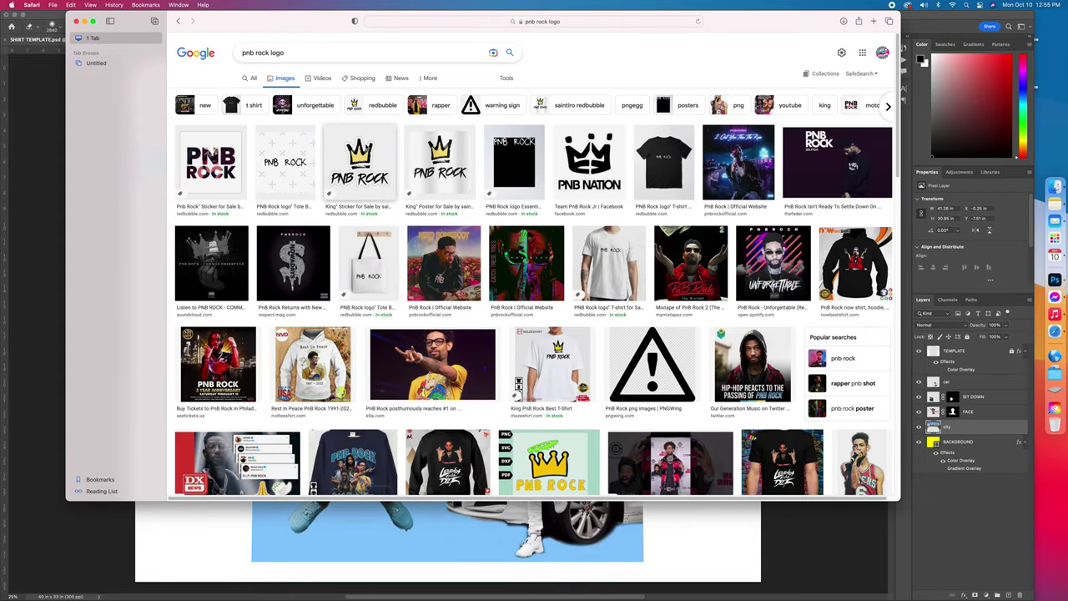
Preview the gold-crown PNB ROCK sticker and browse the logo image results for a usable design
click(360, 158)
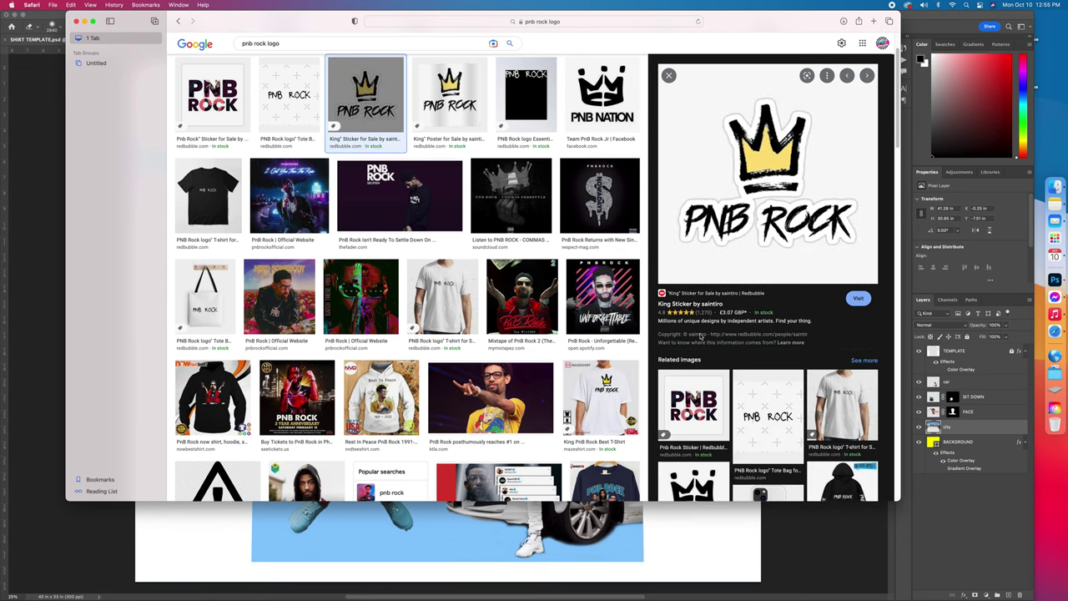
scroll(706, 431, down, 5)
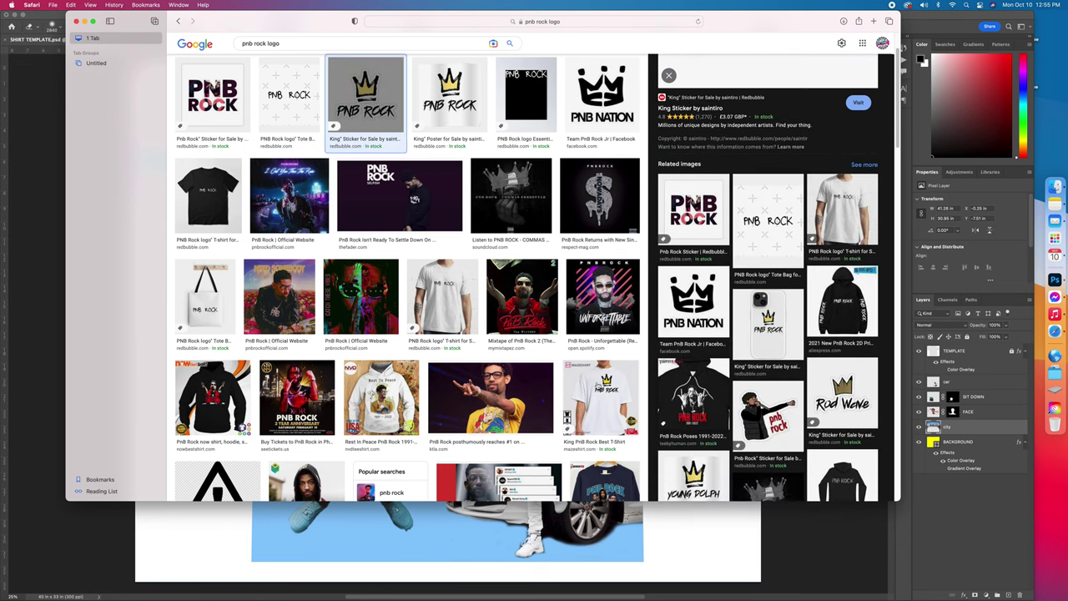
scroll(506, 383, down, 15)
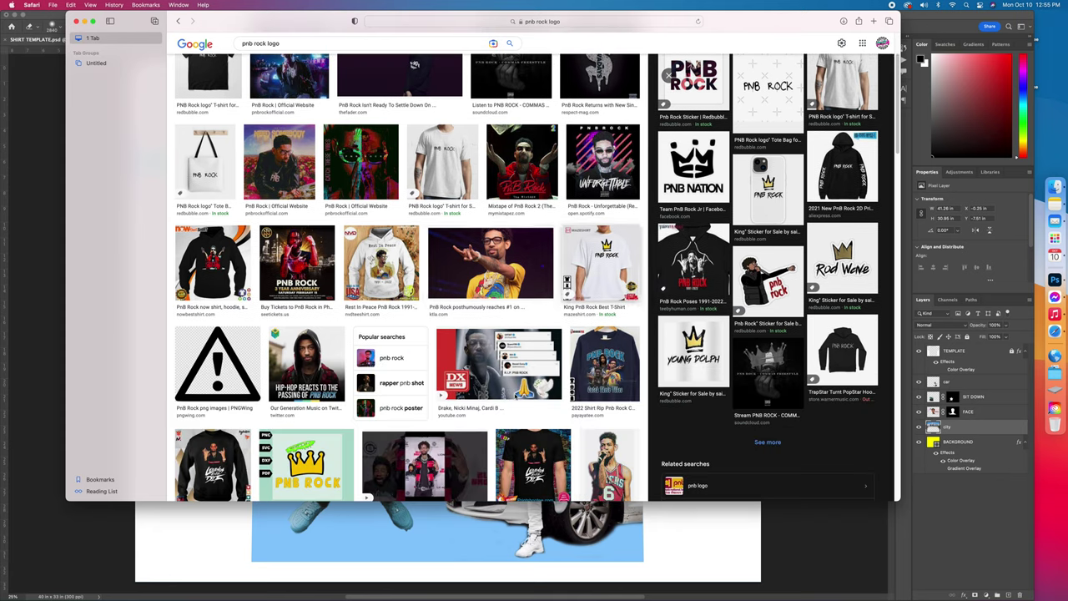
scroll(506, 379, down, 3)
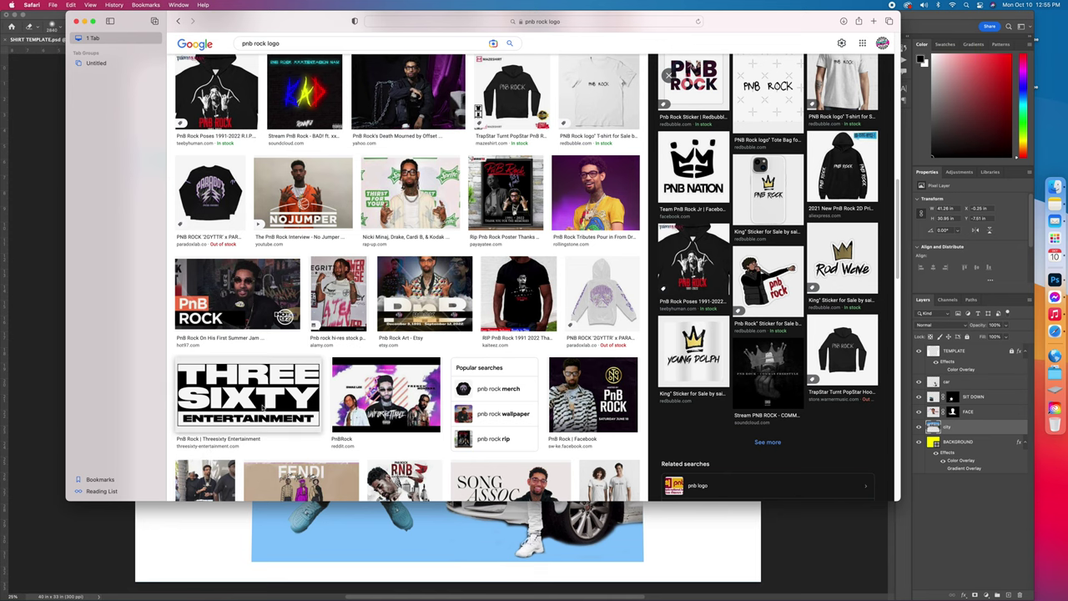
scroll(263, 408, down, 7)
scroll(262, 407, down, 5)
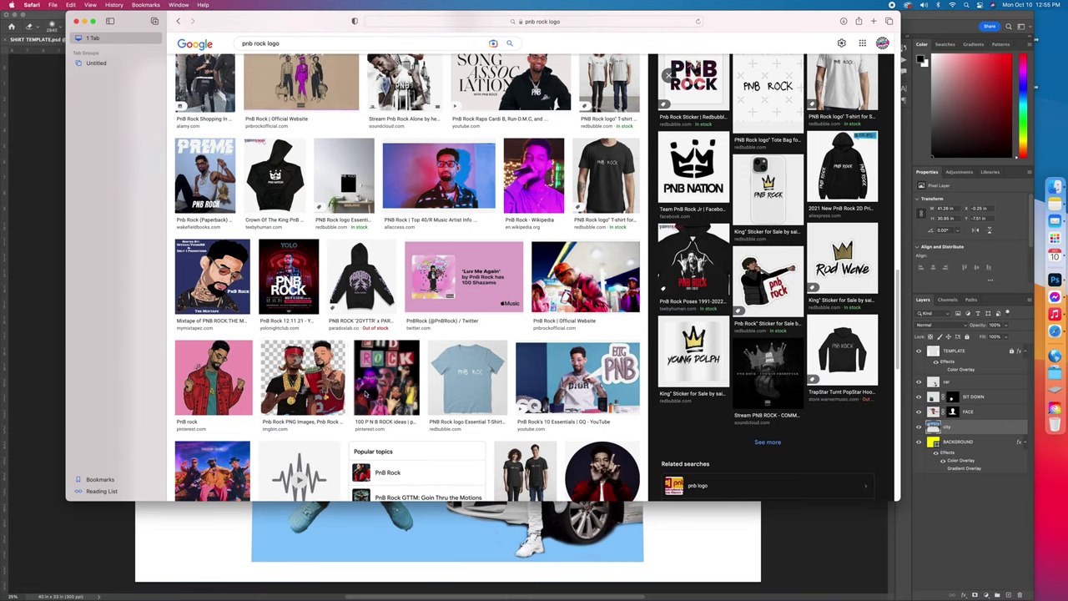
scroll(437, 346, up, 15)
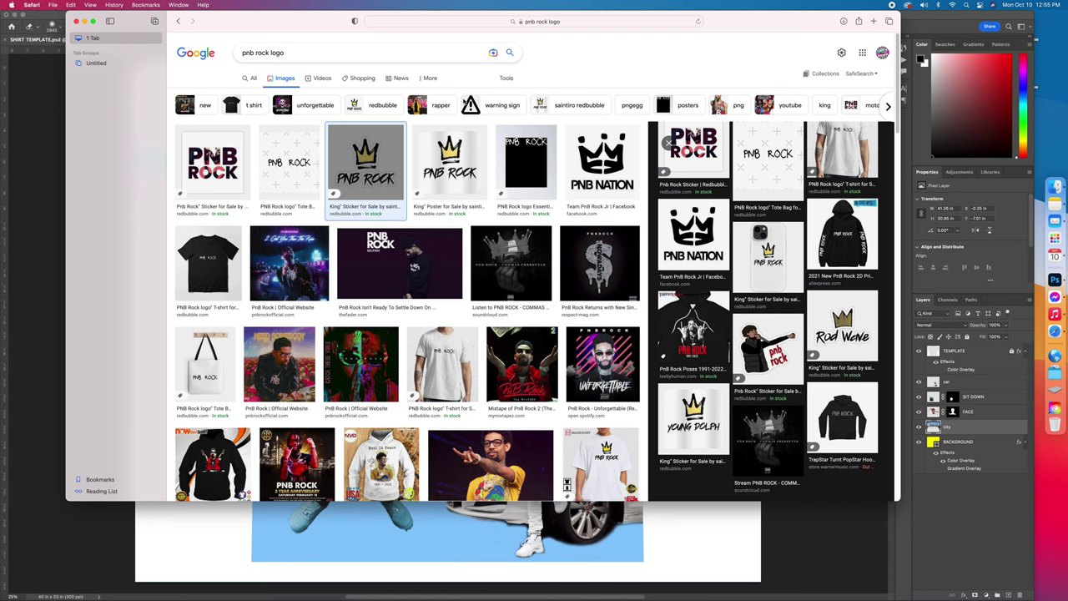
Preview the black PNB NATION crown logo from Facebook and open it in Photoshop
click(601, 162)
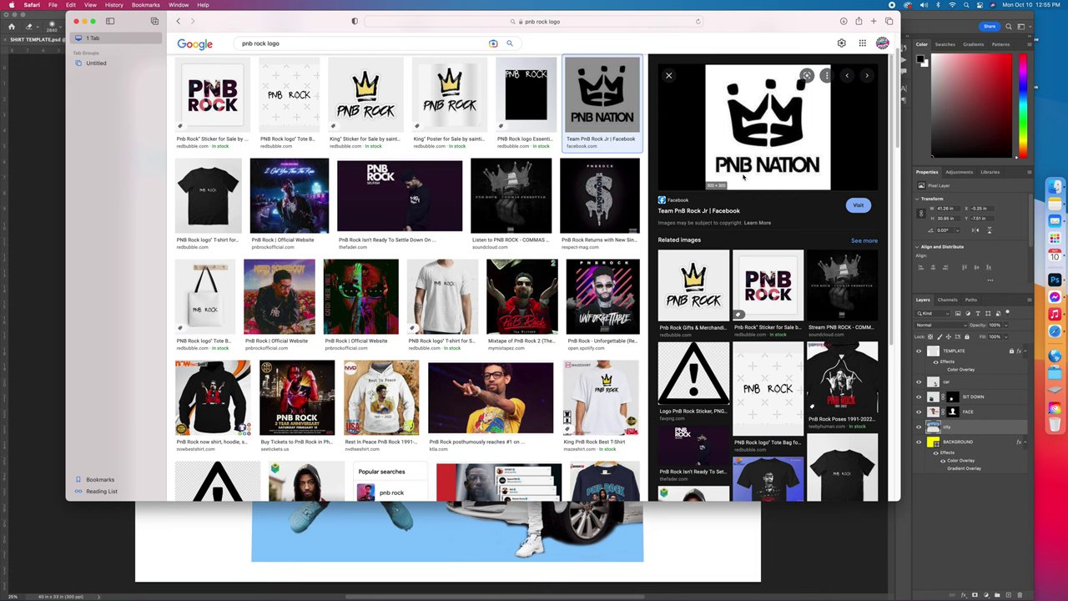
scroll(492, 380, down, 1)
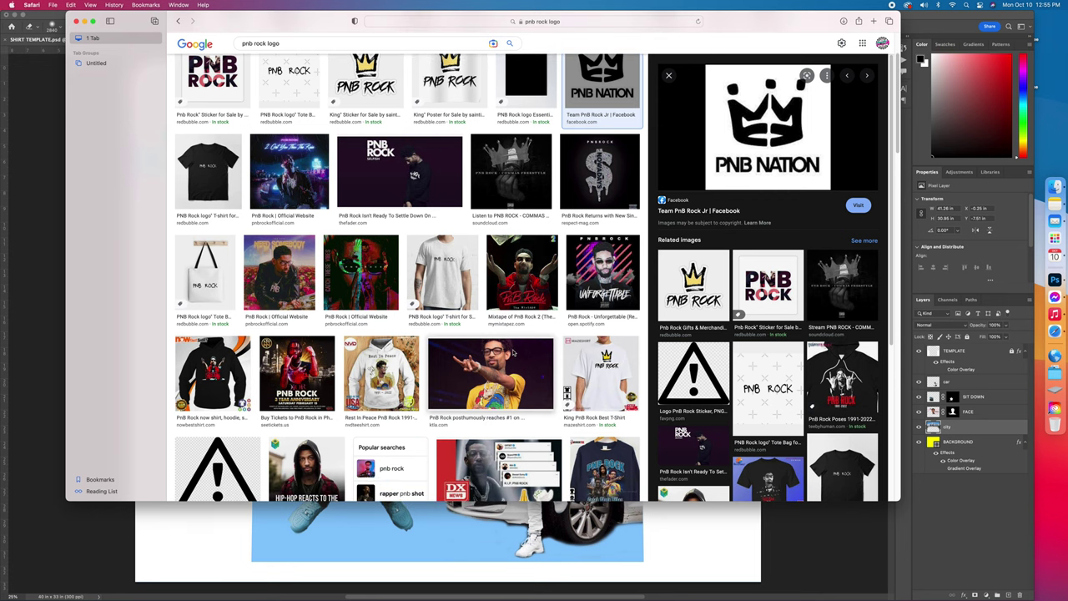
scroll(513, 354, up, 4)
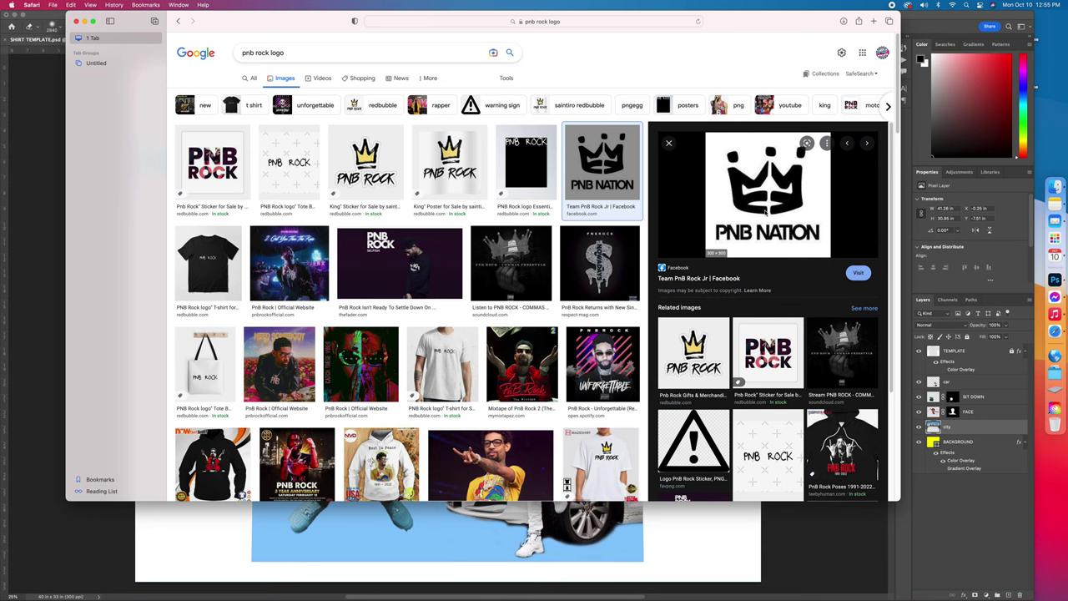
drag(753, 195, 1040, 278)
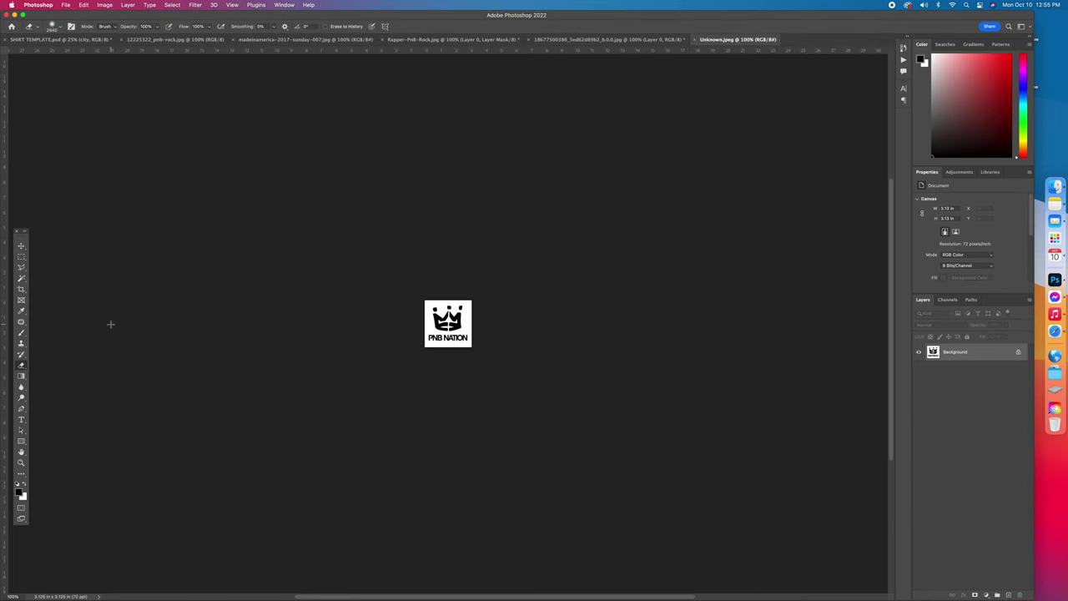
Unlock the logo's background layer and delete the white area around the crown and lettering using the Magic Wand
click(1018, 353)
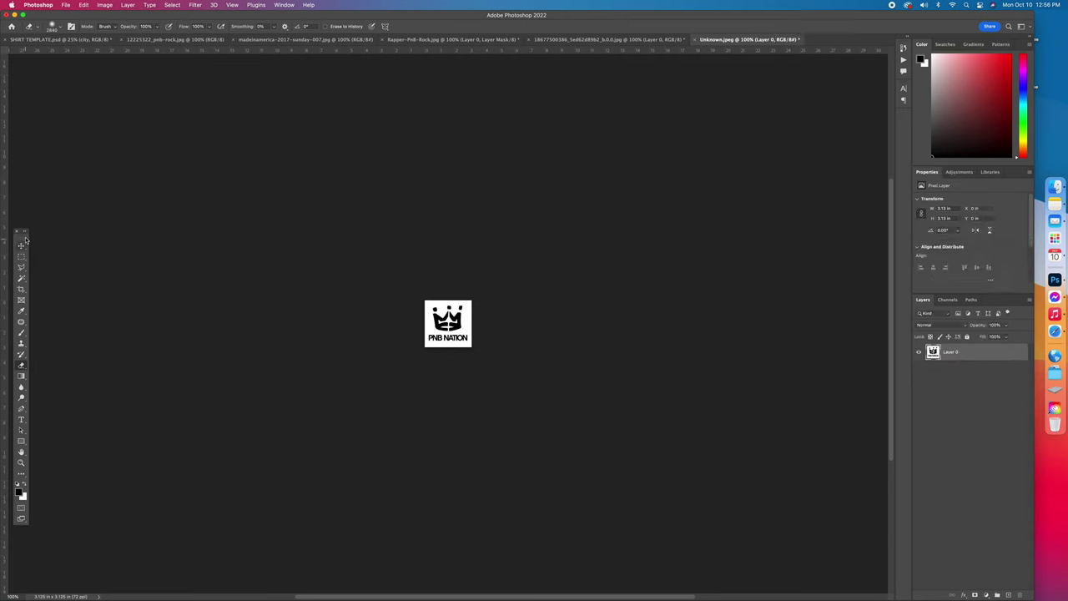
click(21, 279)
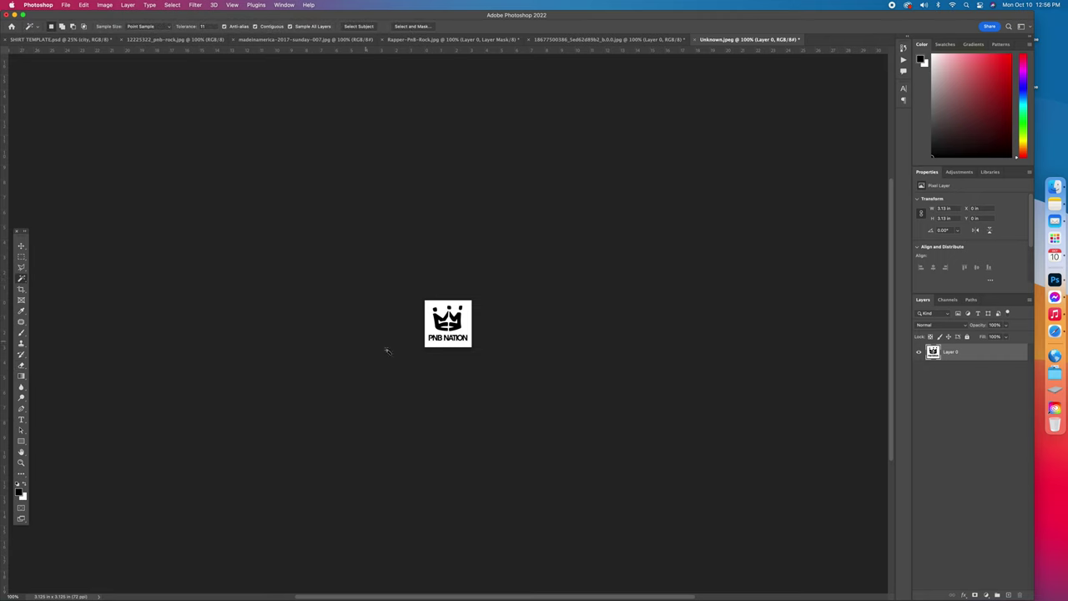
click(427, 345)
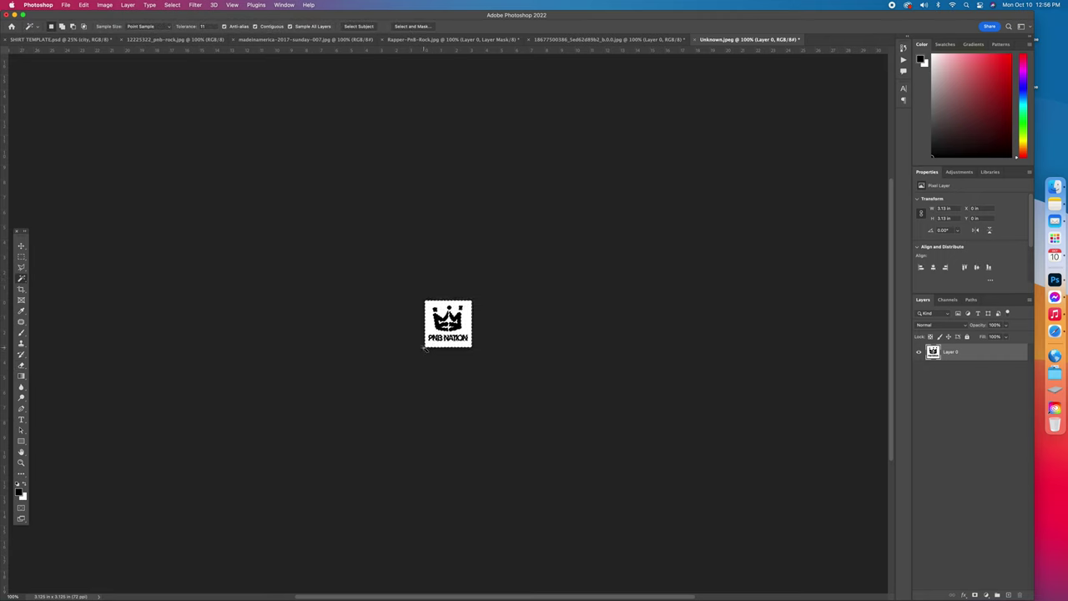
key(Delete)
Move the PNB NATION logo onto the shirt template, enlarge it to about 4.2 in wide, and position it beside the large face over the skyline
key(v)
drag(450, 321, 151, 67)
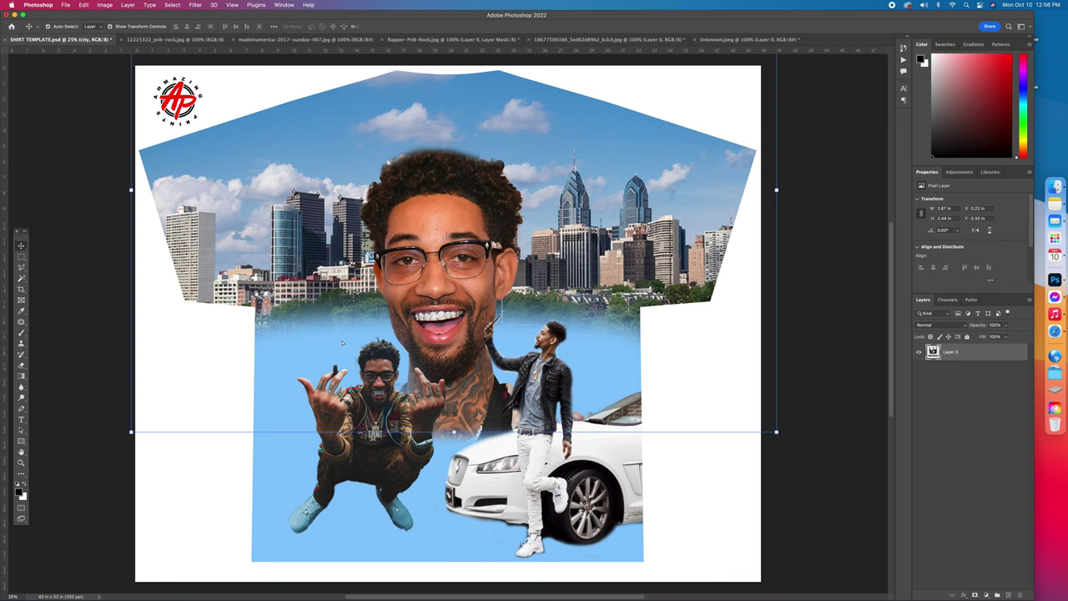
drag(341, 342, 373, 288)
key(ctrl+t)
click(423, 26)
drag(341, 306, 332, 272)
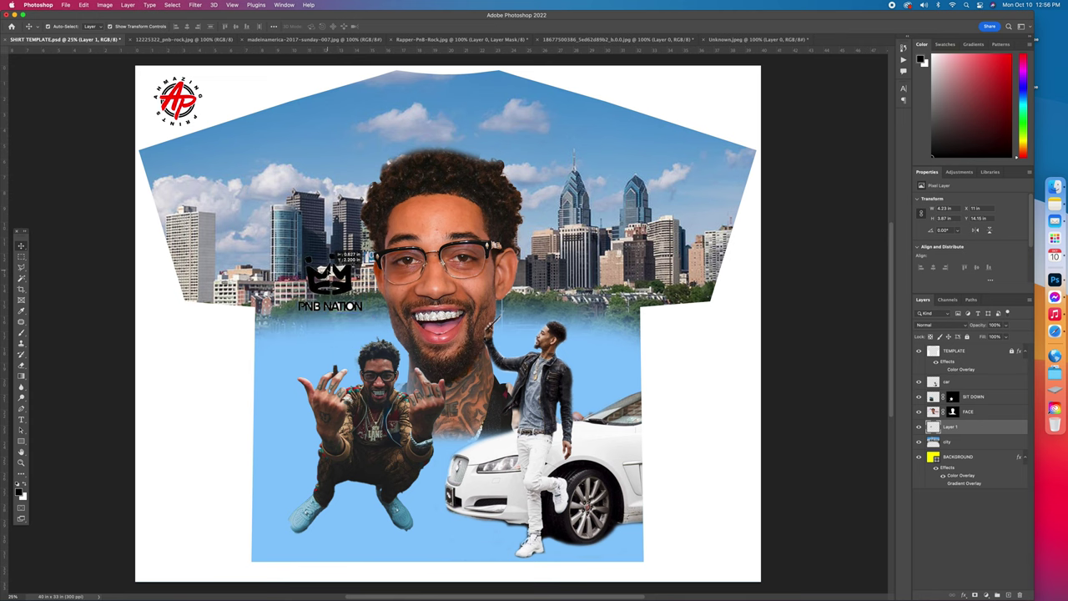
click(21, 278)
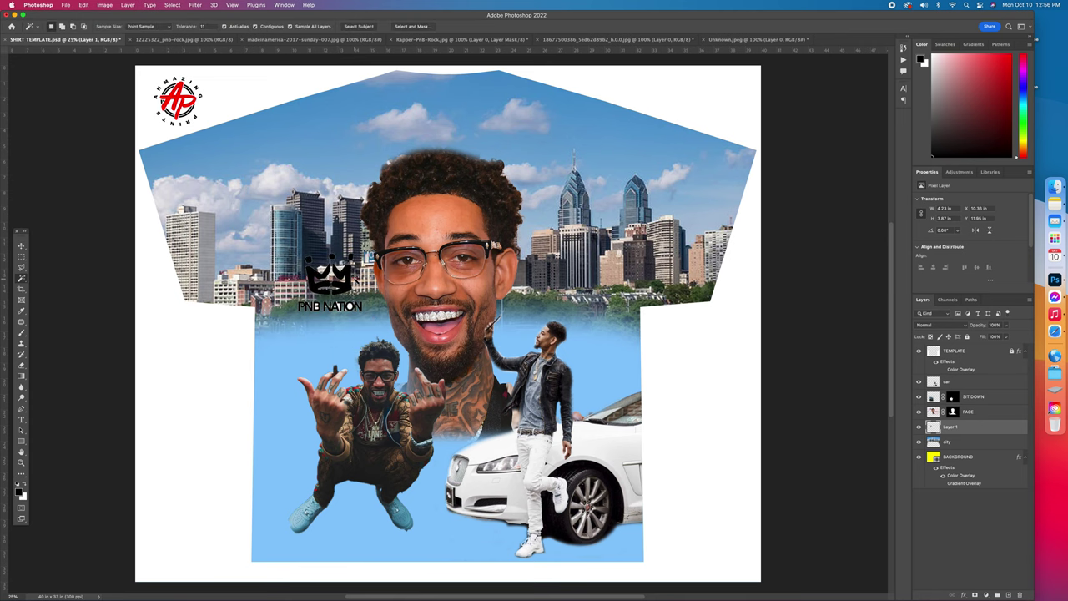
Select the enclosed areas inside the PNB NATION lettering with the Magic Wand at a tolerance of 100
key(super+equal)
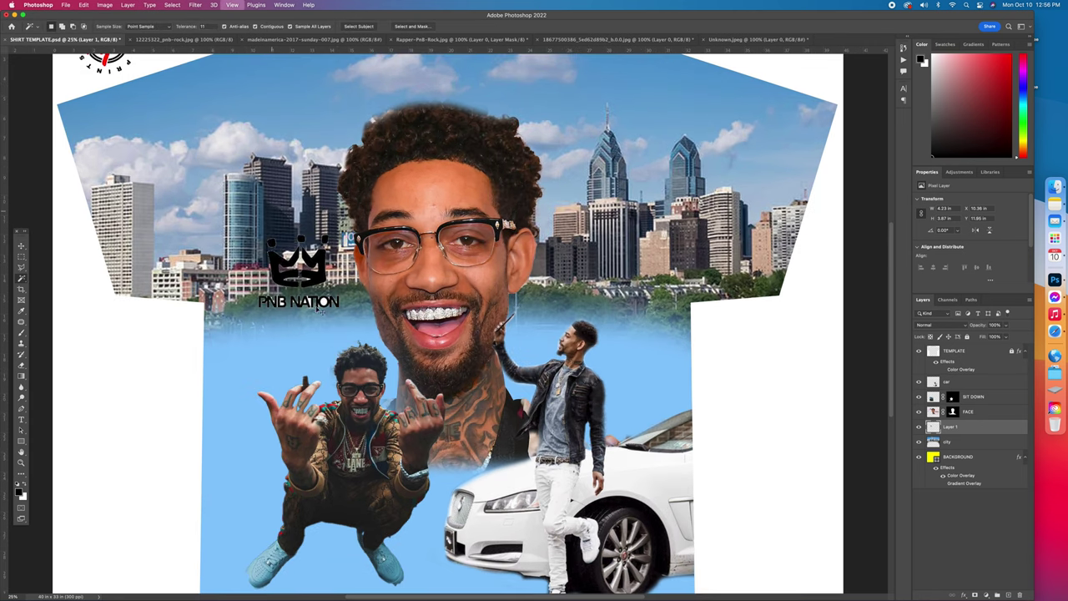
key(super+equal)
key(super+equal)
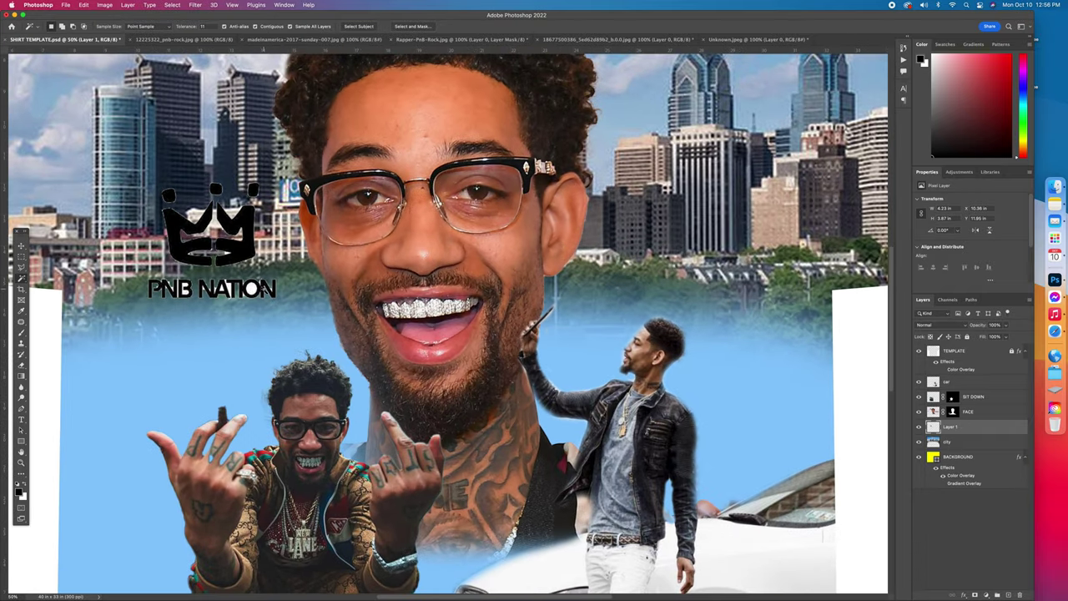
click(251, 290)
click(203, 26)
text(100)
click(257, 297)
key(super+z)
click(227, 290)
shift+click(187, 289)
shift+click(227, 290)
Rename the PNB NATION layer as "logo"
shift+click(225, 285)
text(logo)
key(Return)
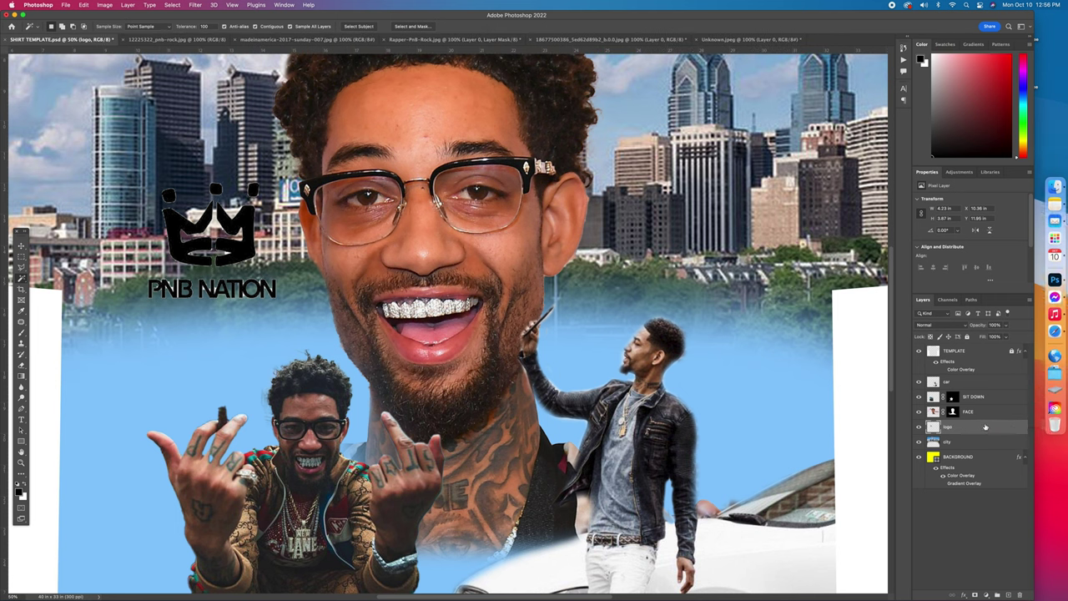
Add a white Outer Glow to the logo layer with 100% opacity, 24% spread and a larger size
double_click(985, 426)
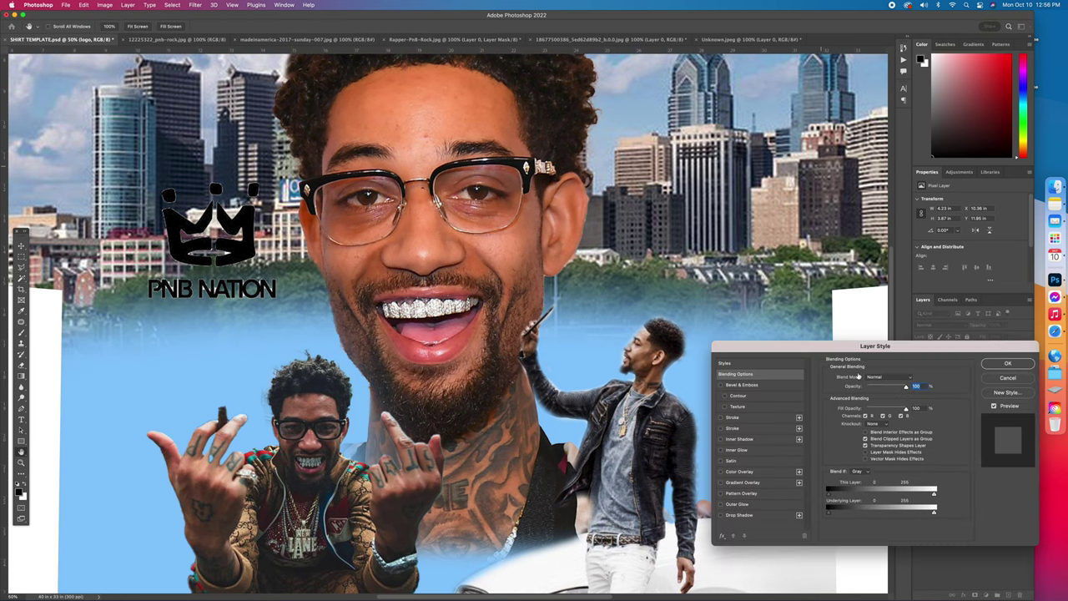
click(760, 504)
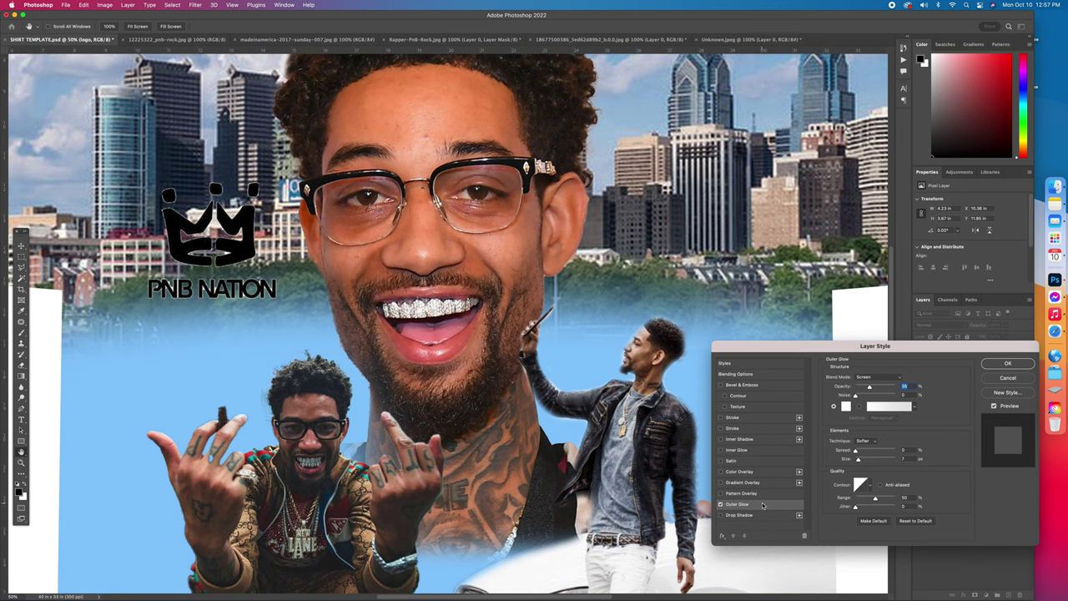
drag(853, 450, 864, 450)
click(867, 459)
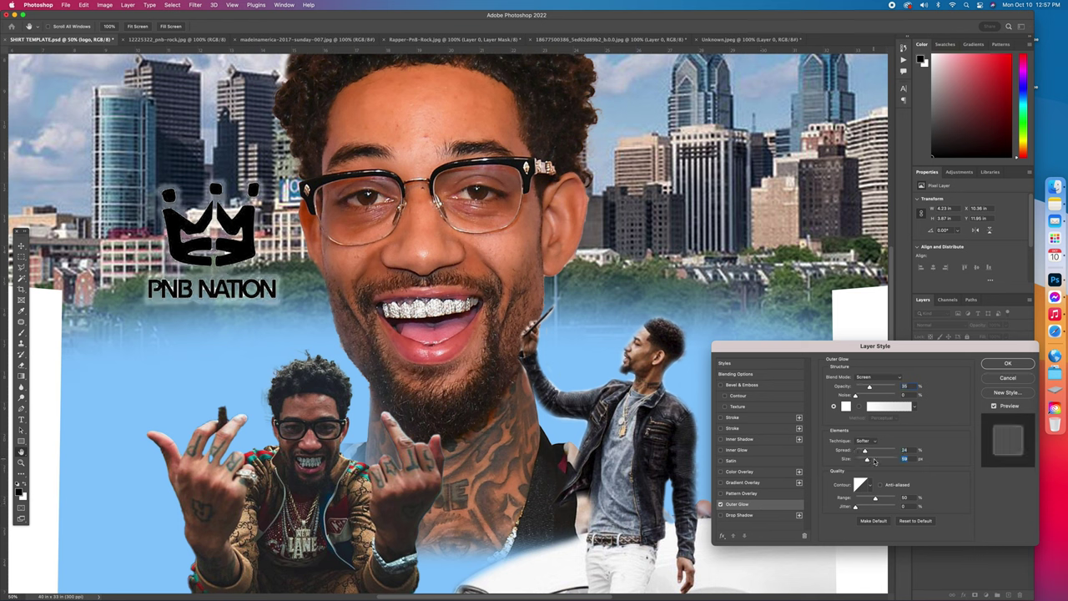
drag(870, 389, 895, 387)
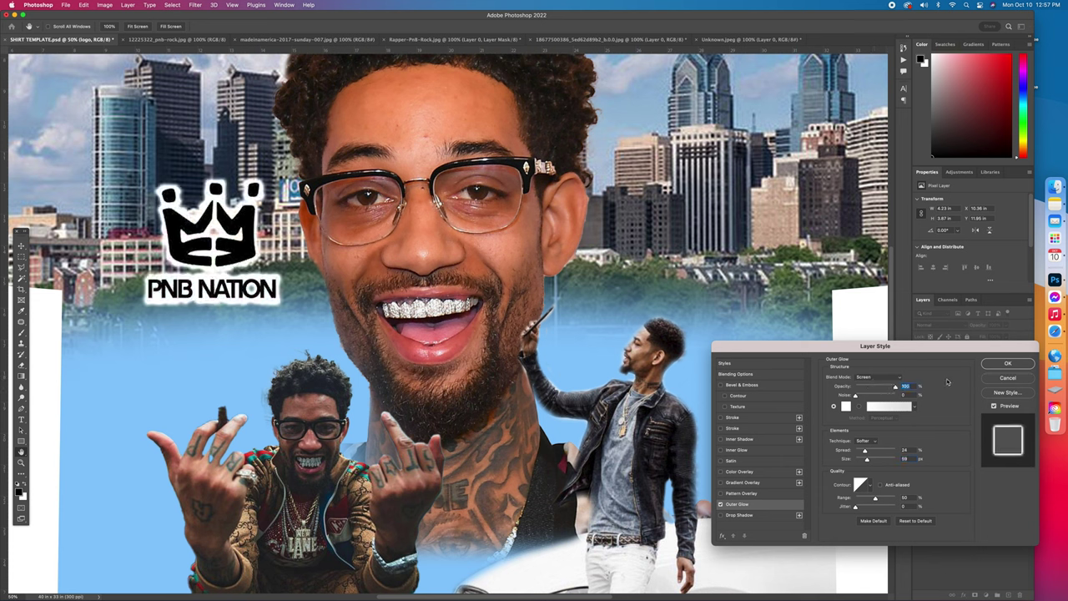
click(1006, 364)
key(super+0)
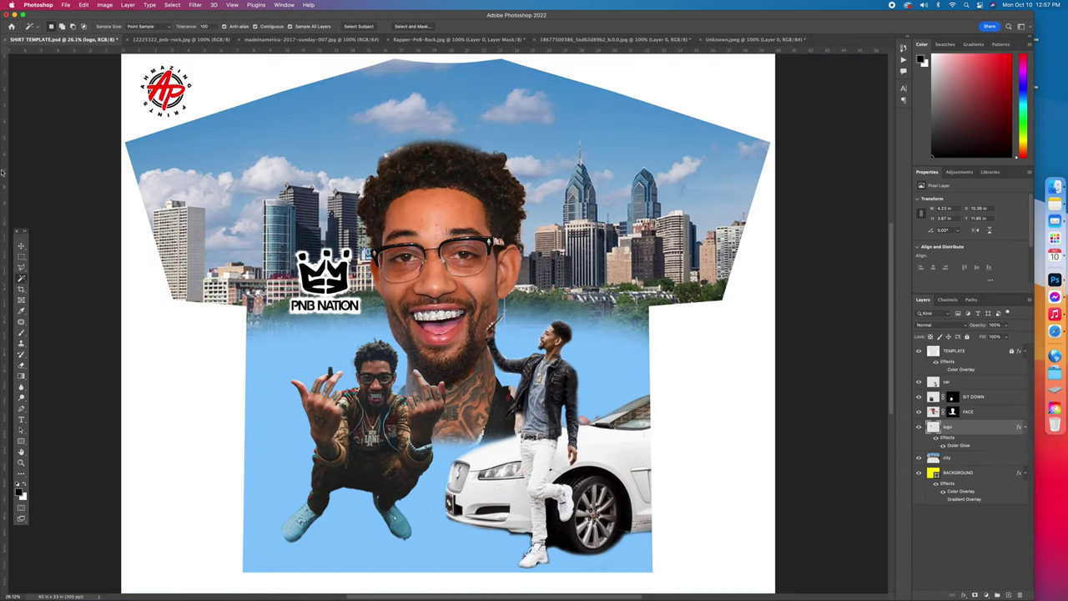
Move the PNB NATION logo across the large face to the skyline above the man leaning on the car
click(21, 244)
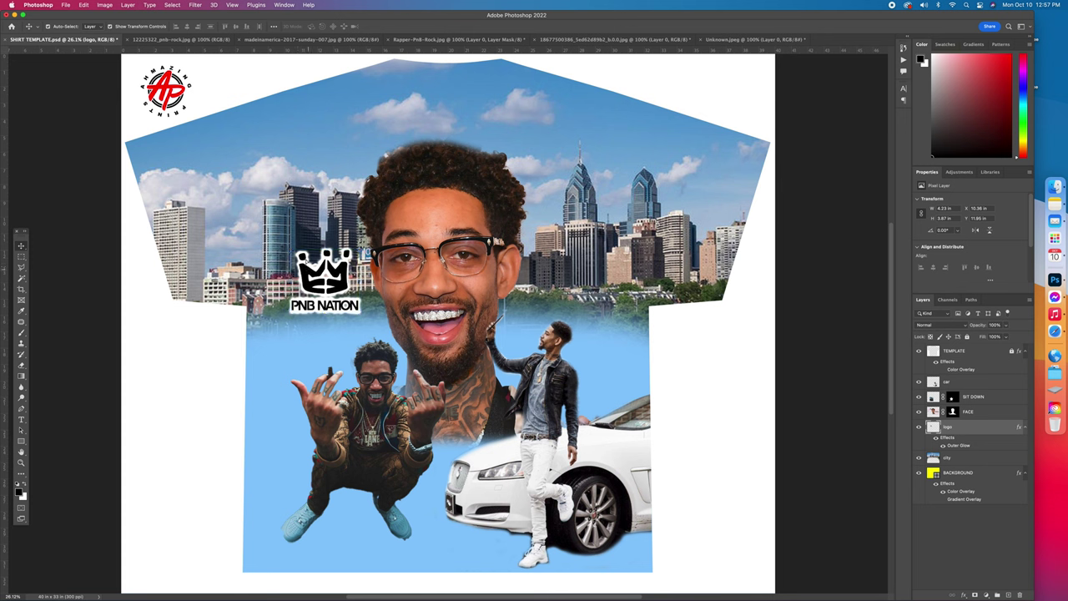
drag(310, 269, 337, 200)
drag(394, 166, 559, 252)
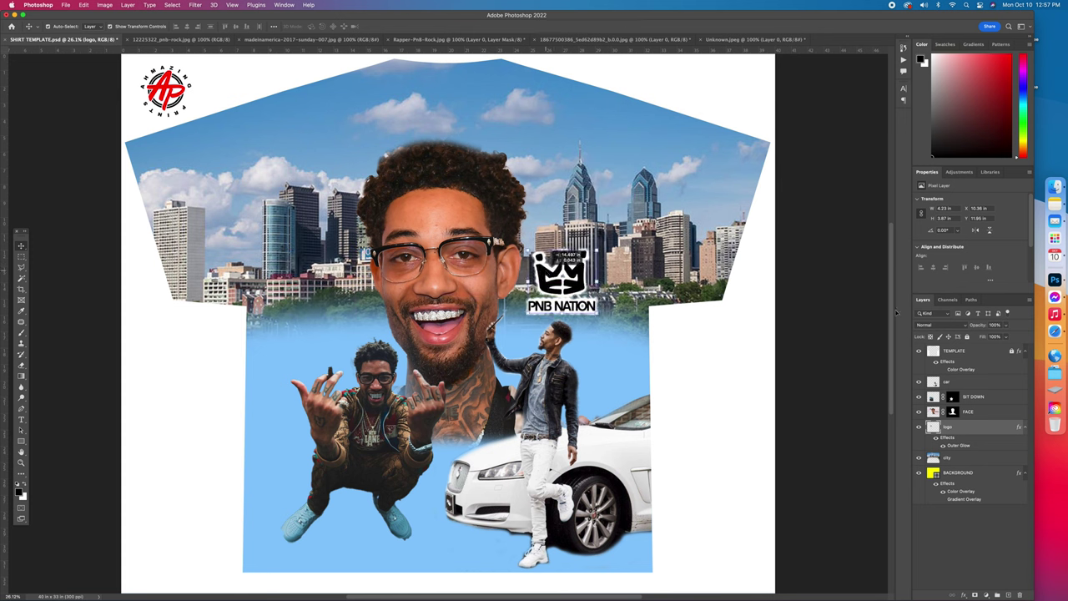
Switch to Safari, search Google Images for "rolax watch", and limit the results to large images
click(1054, 335)
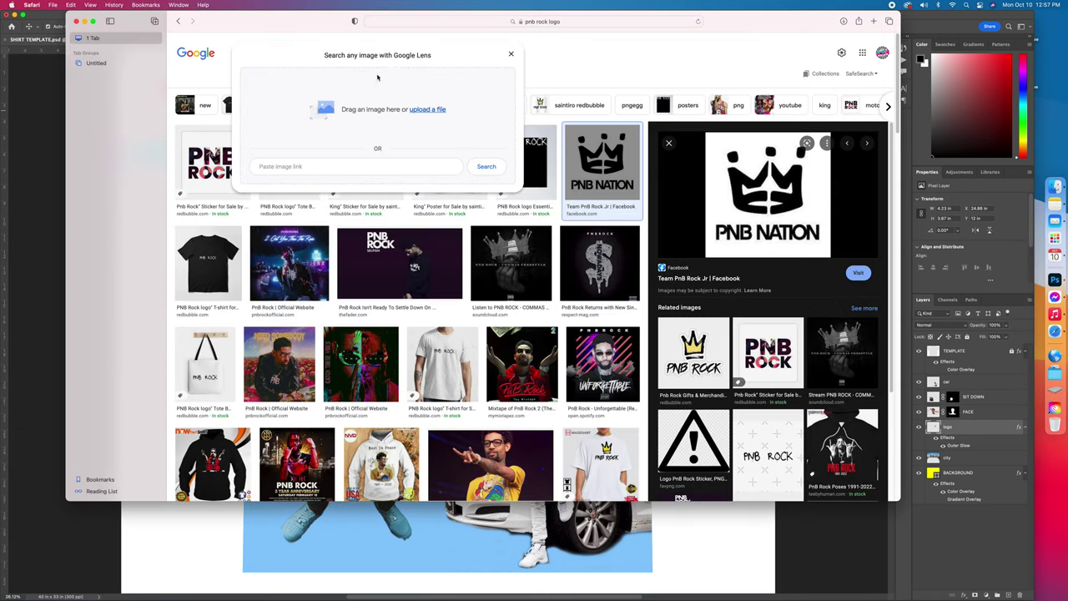
click(478, 17)
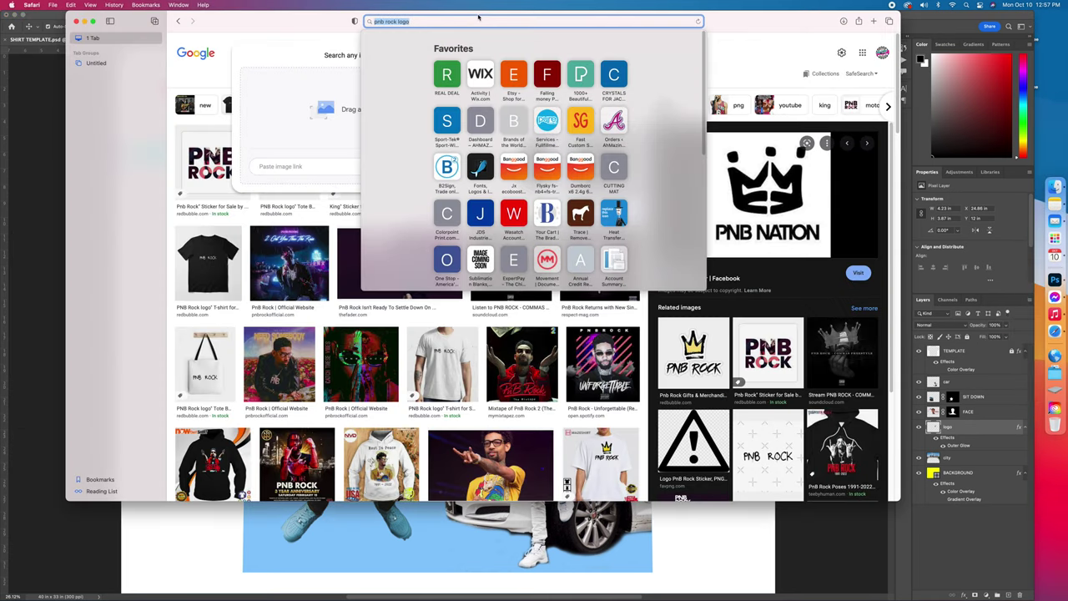
text(rolax watc)
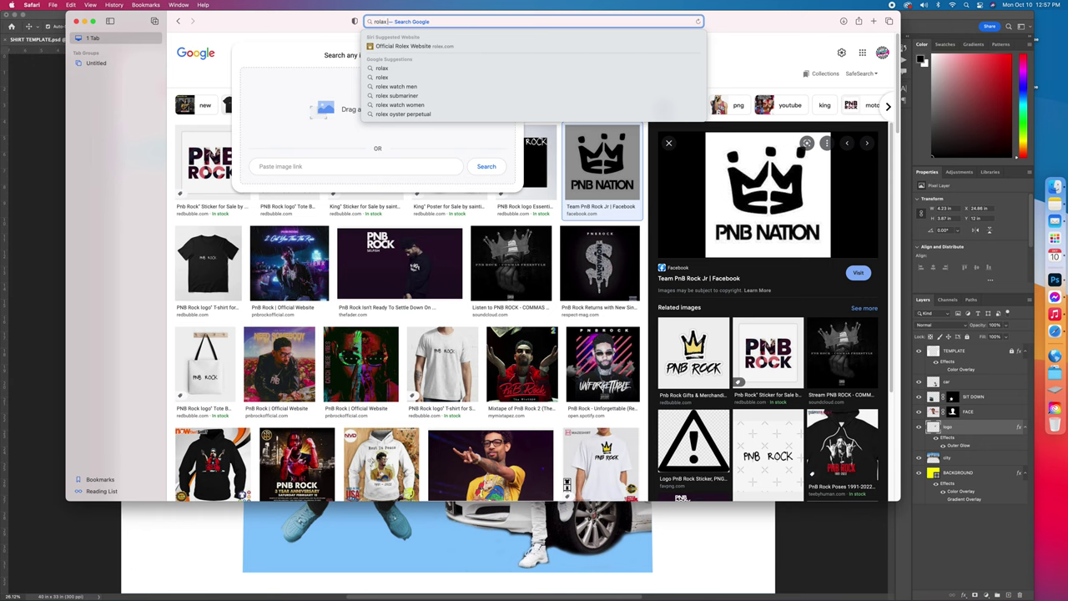
text(h)
key(Return)
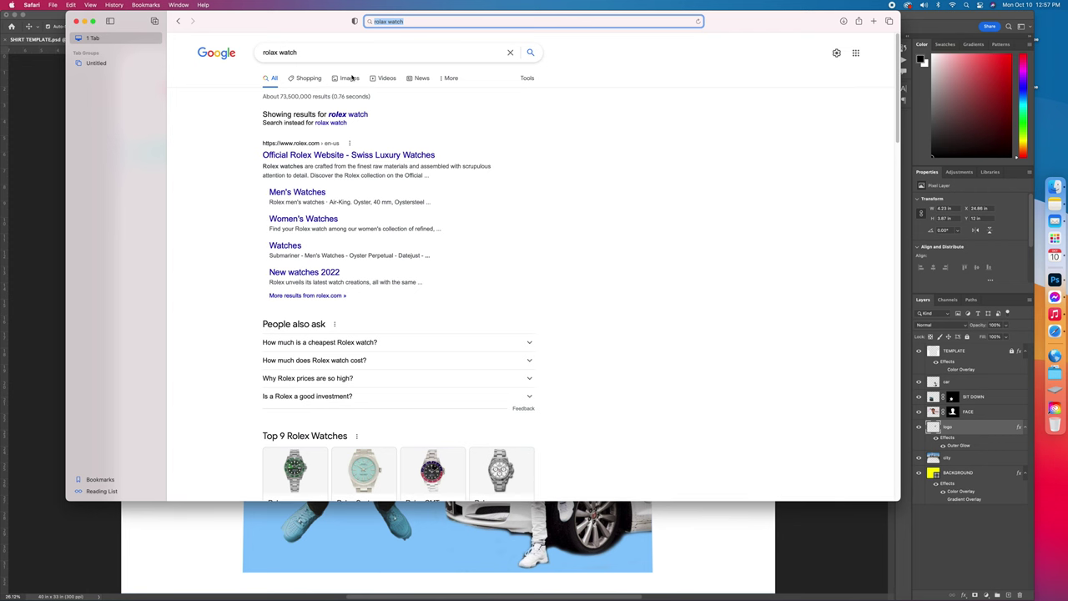
click(347, 78)
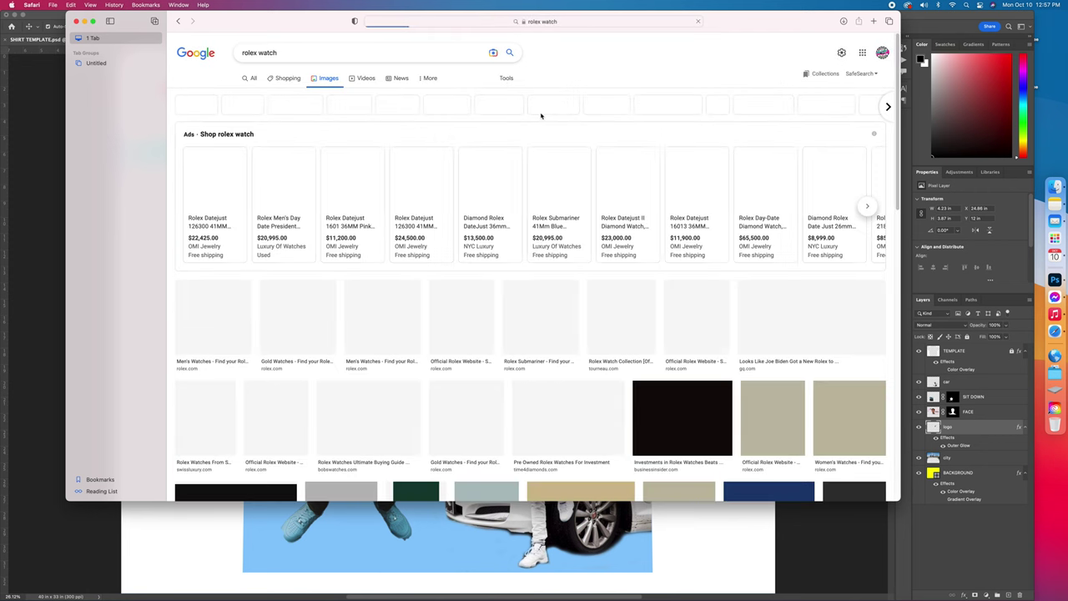
click(506, 79)
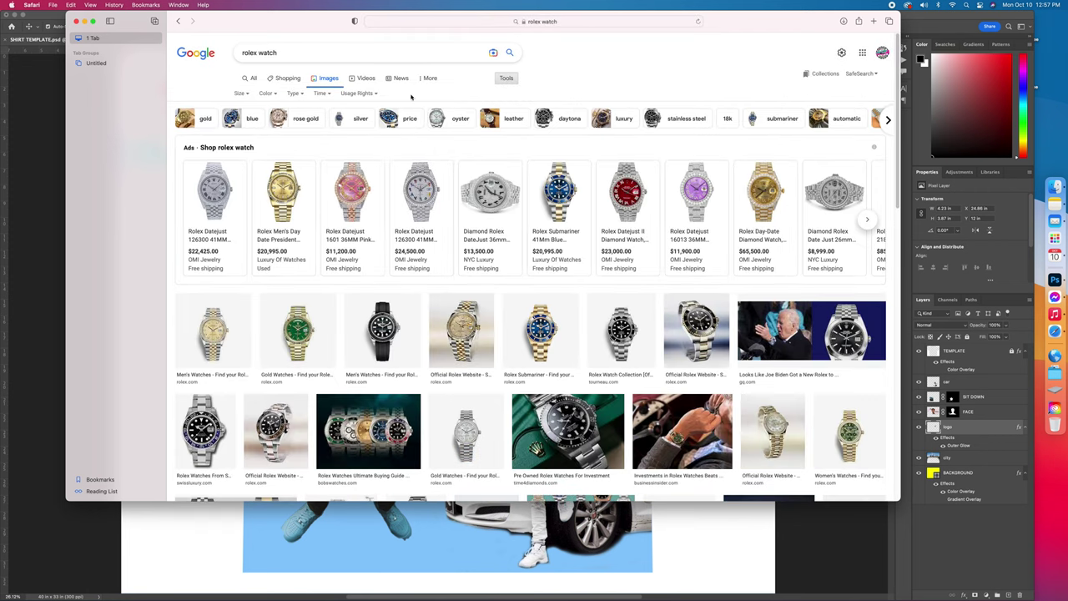
click(243, 93)
click(240, 127)
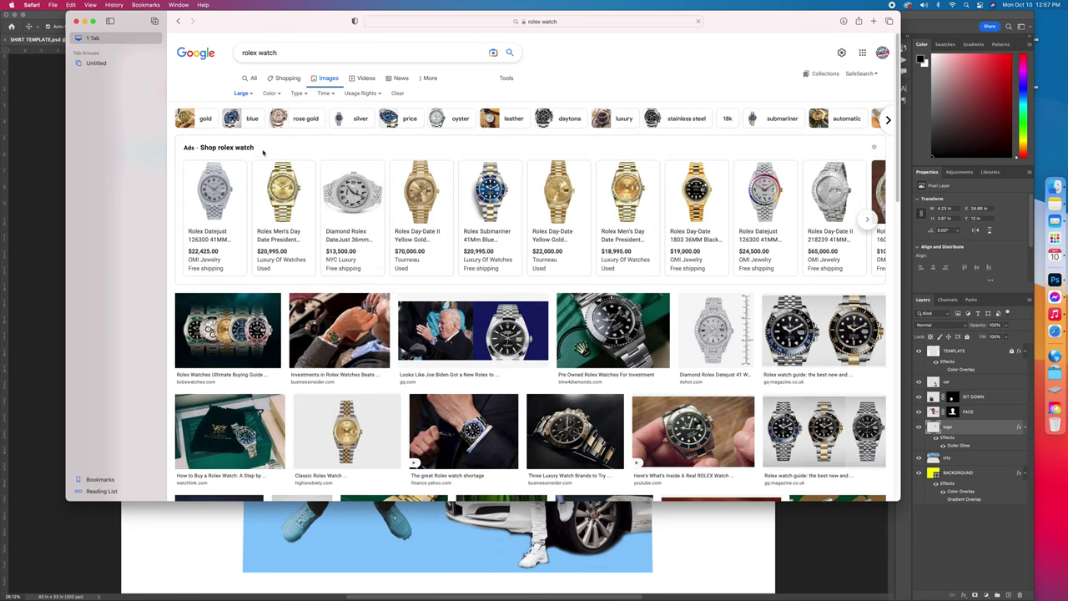
Preview the iced-out Diamond Rolex Datejust 41 image and open it in Photoshop
scroll(432, 357, down, 3)
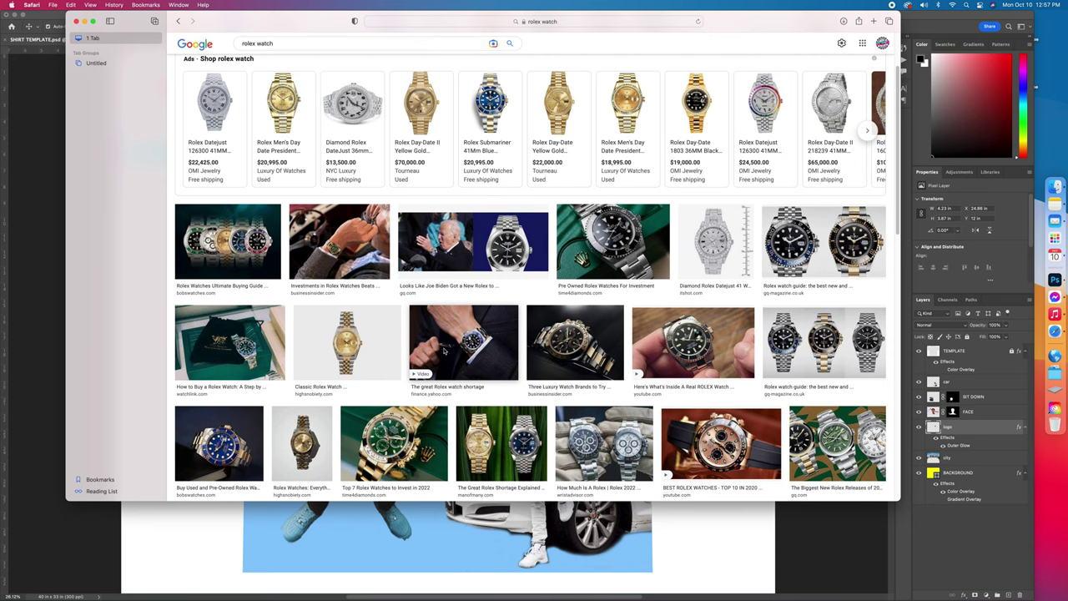
click(716, 243)
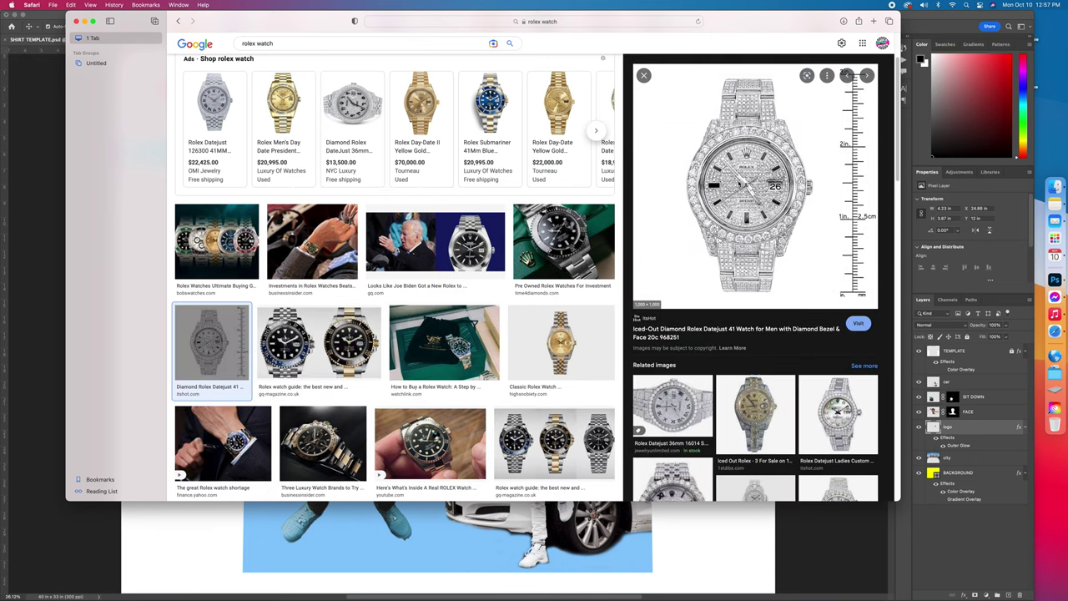
drag(845, 76, 1038, 282)
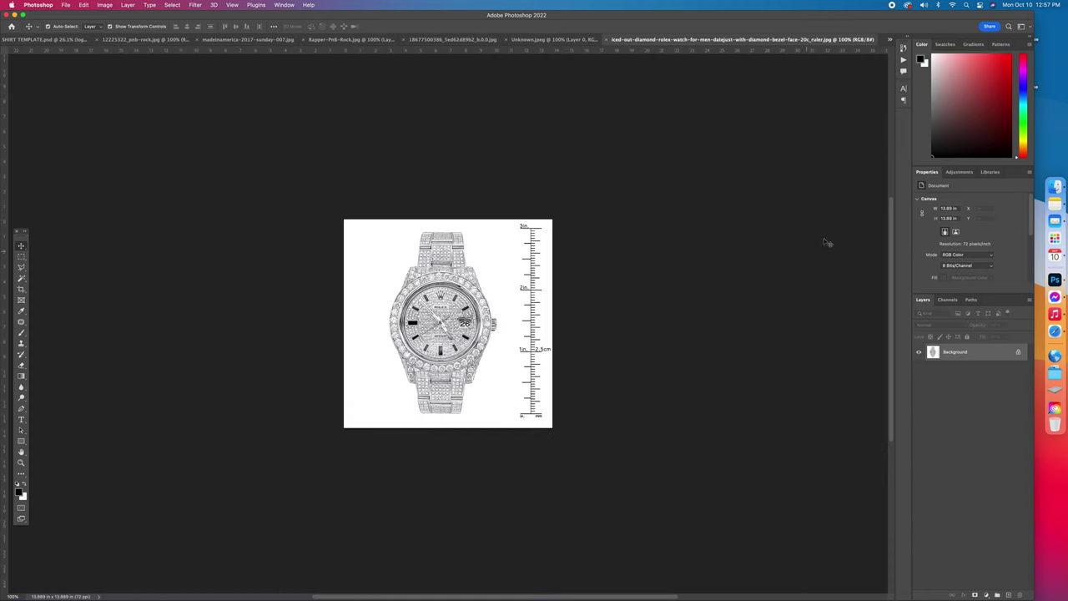
Remove the watch image's background with the Remove background quick action and bring the cut-out watch into the shirt template
click(1008, 26)
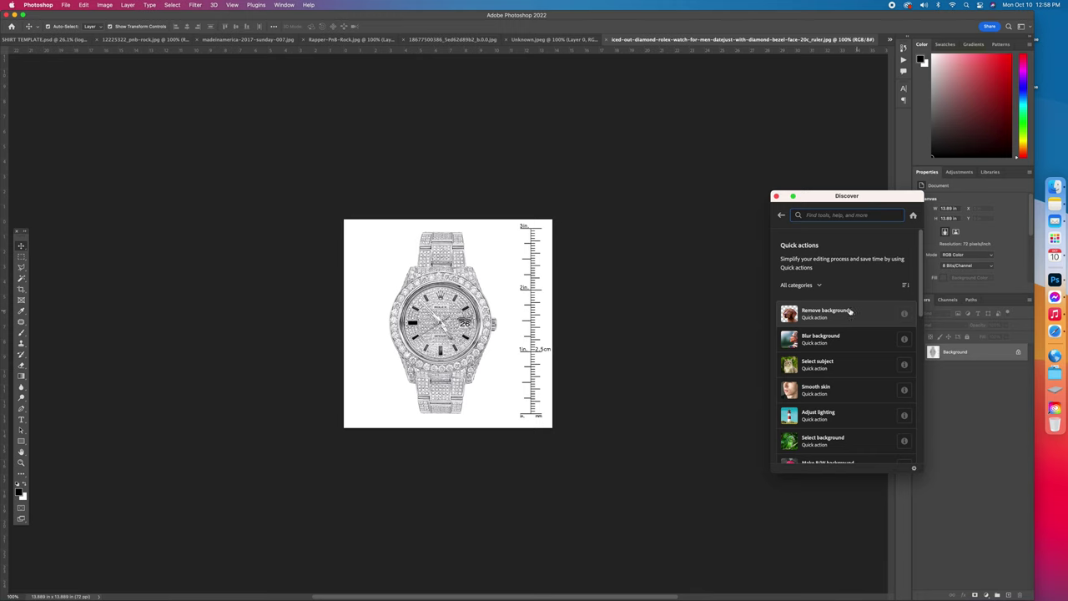
click(849, 311)
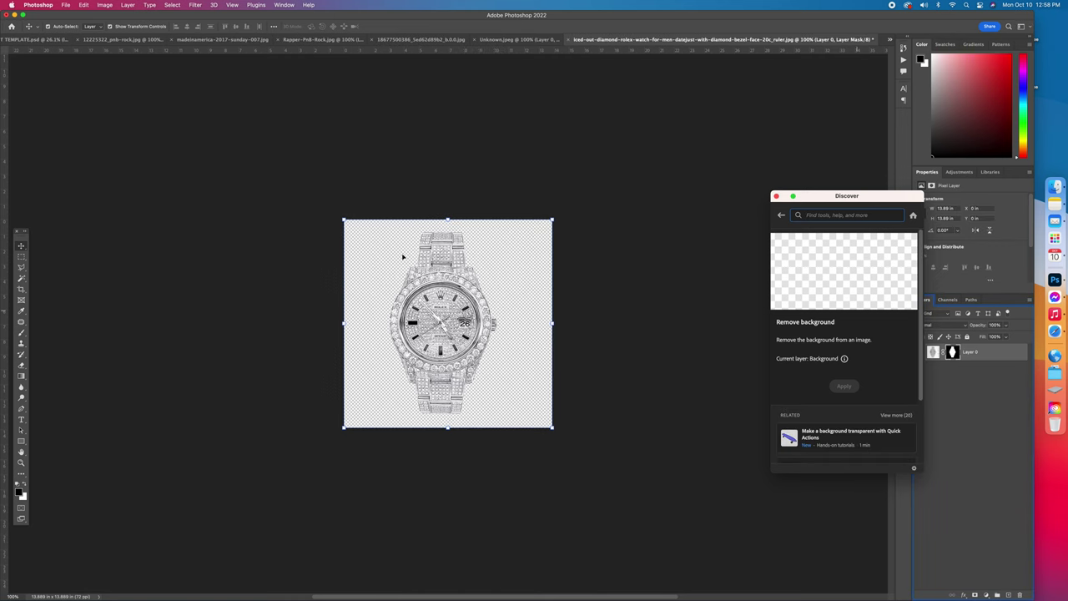
click(31, 45)
click(31, 42)
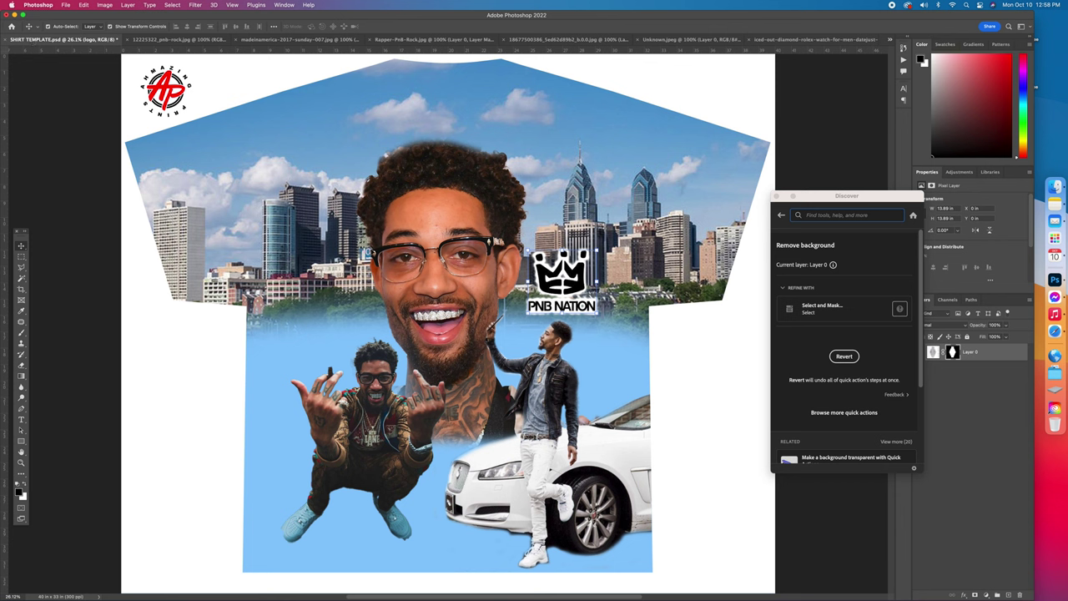
key(super+v)
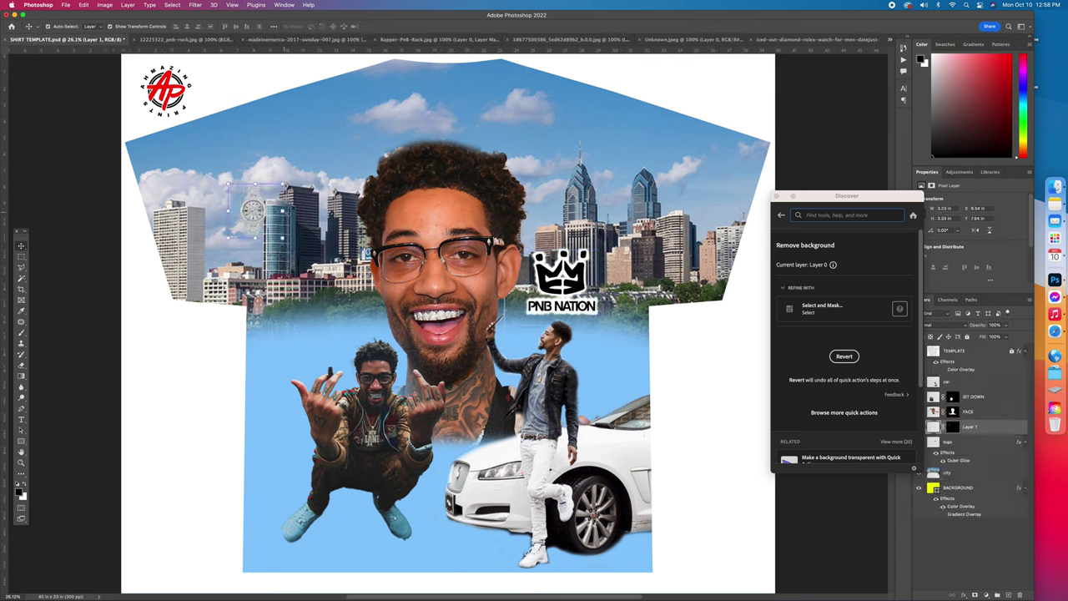
Enlarge the watch, rotate it about 21°, place it over the left sleeve, and close the Discover window
drag(285, 211, 429, 219)
drag(357, 232, 416, 198)
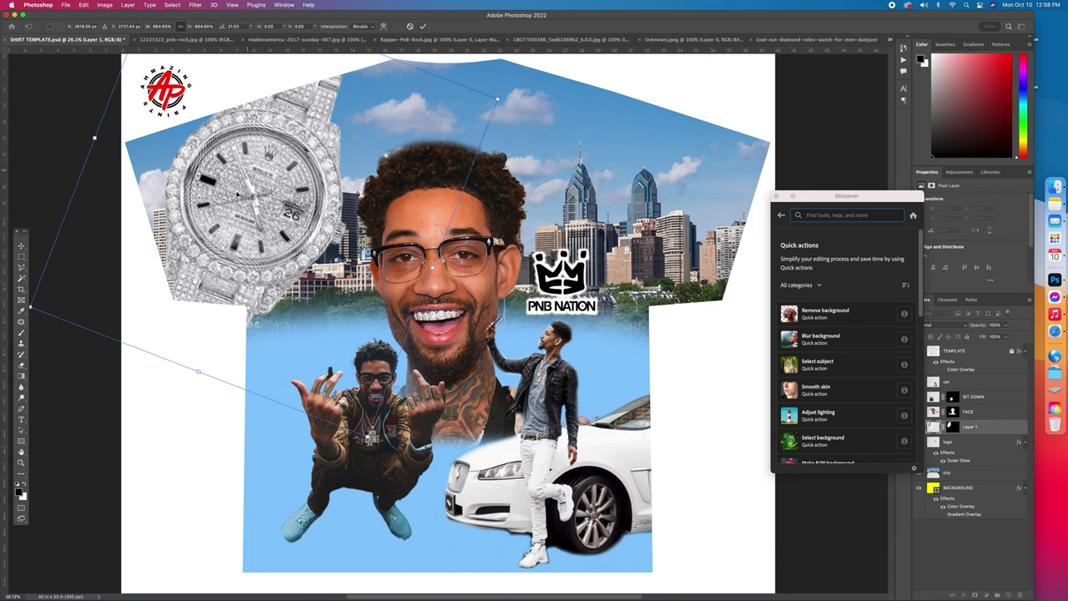
click(422, 26)
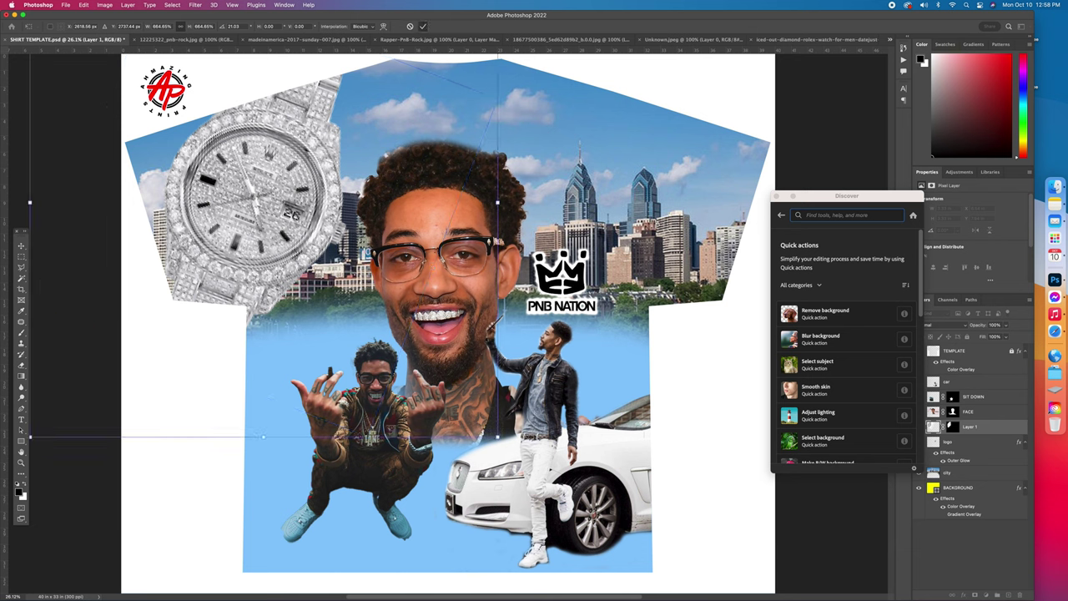
click(777, 197)
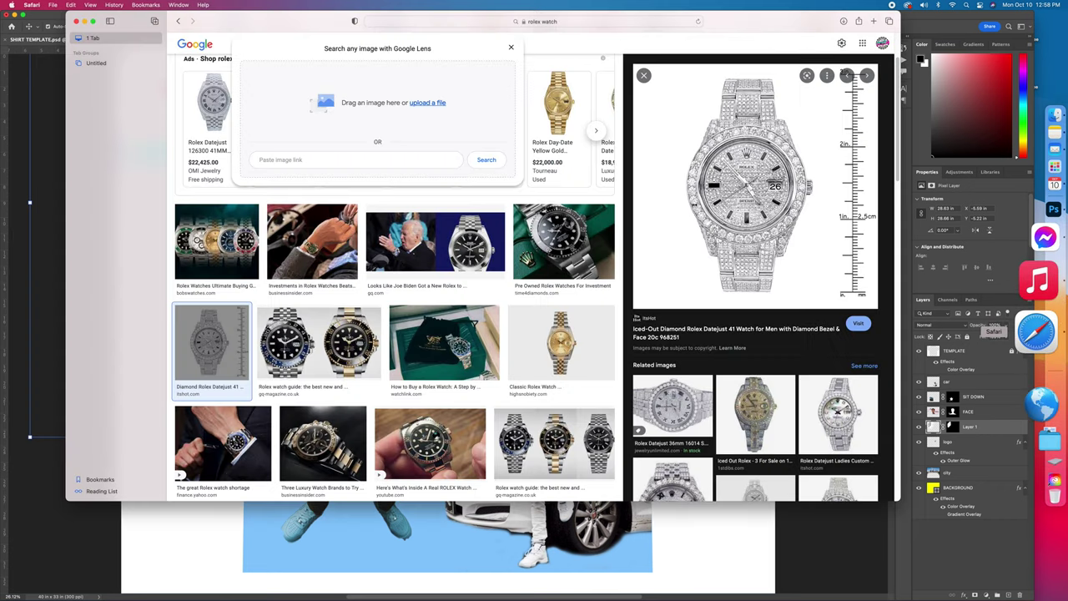
Switch to Safari and search Google Images for "wings png"
click(1043, 344)
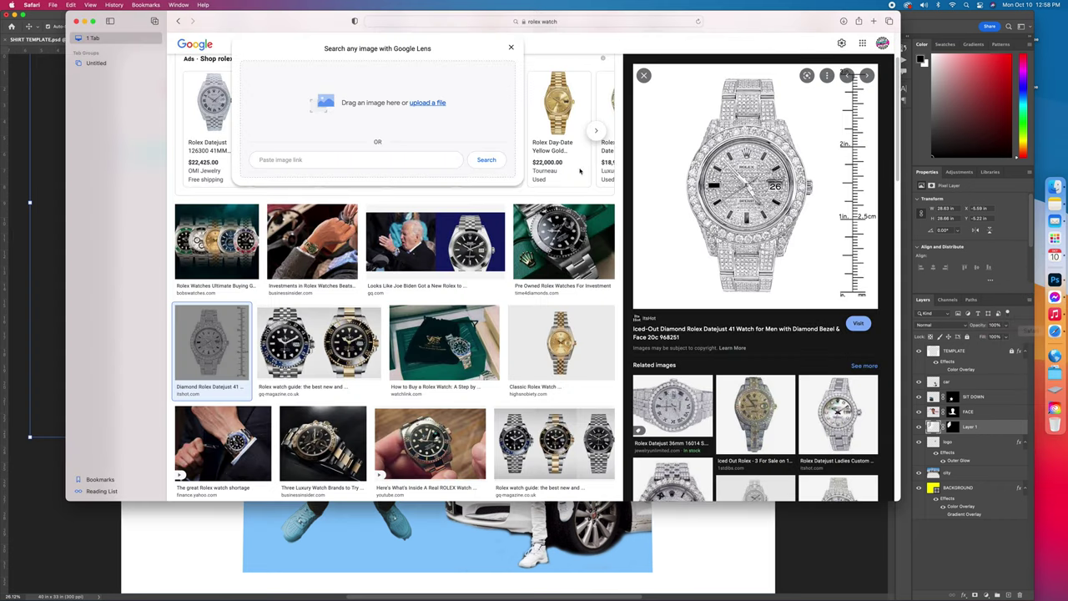
click(428, 23)
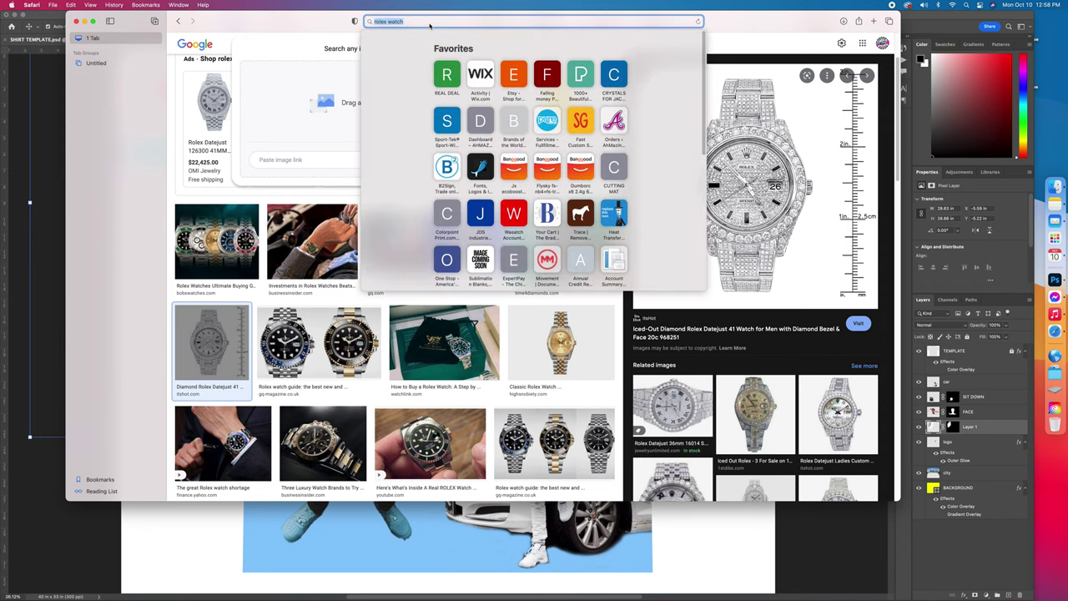
text(wings png)
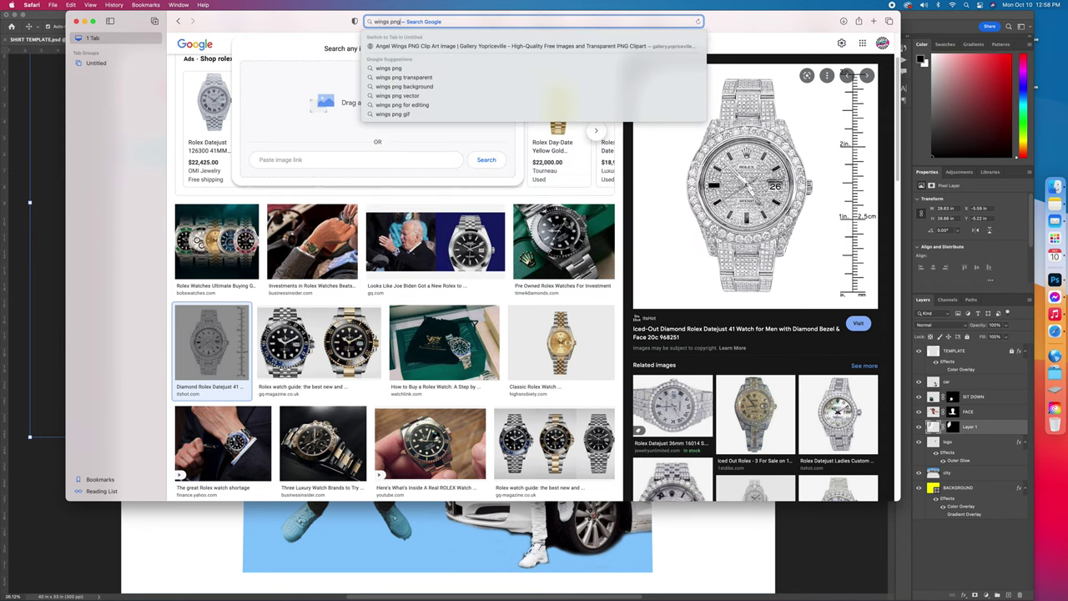
key(Return)
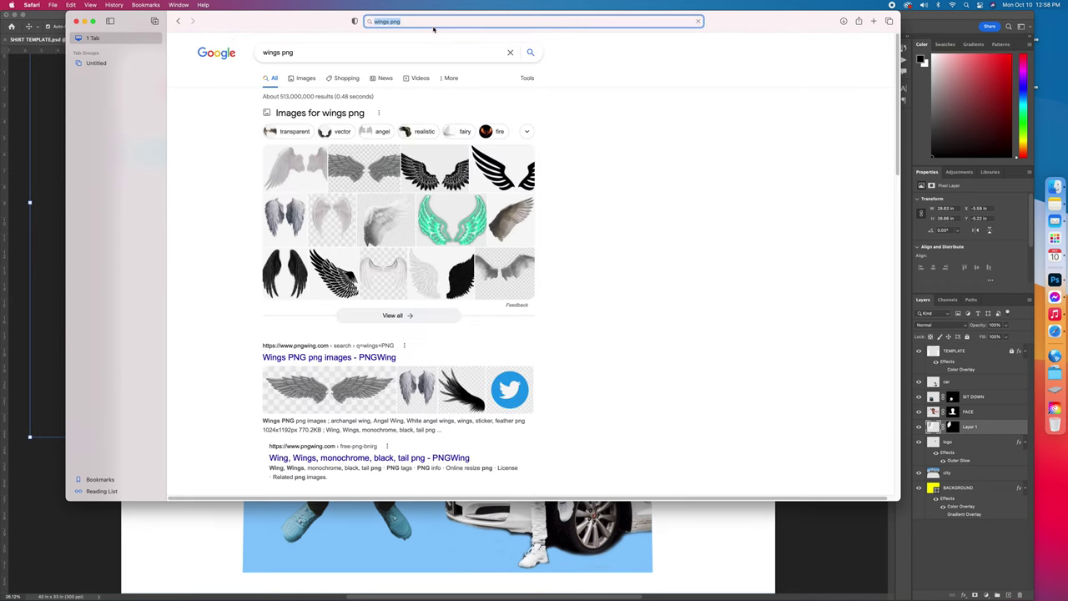
click(306, 80)
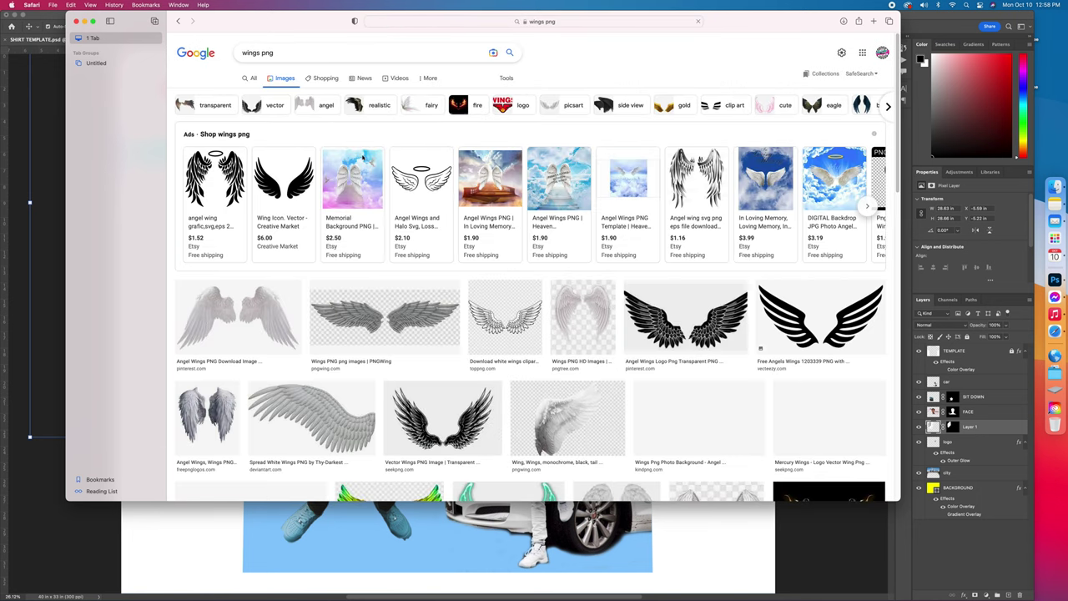
Find the white baby angel wings picture from NicePNG and open it in Photoshop
scroll(599, 356, down, 3)
scroll(599, 355, down, 1)
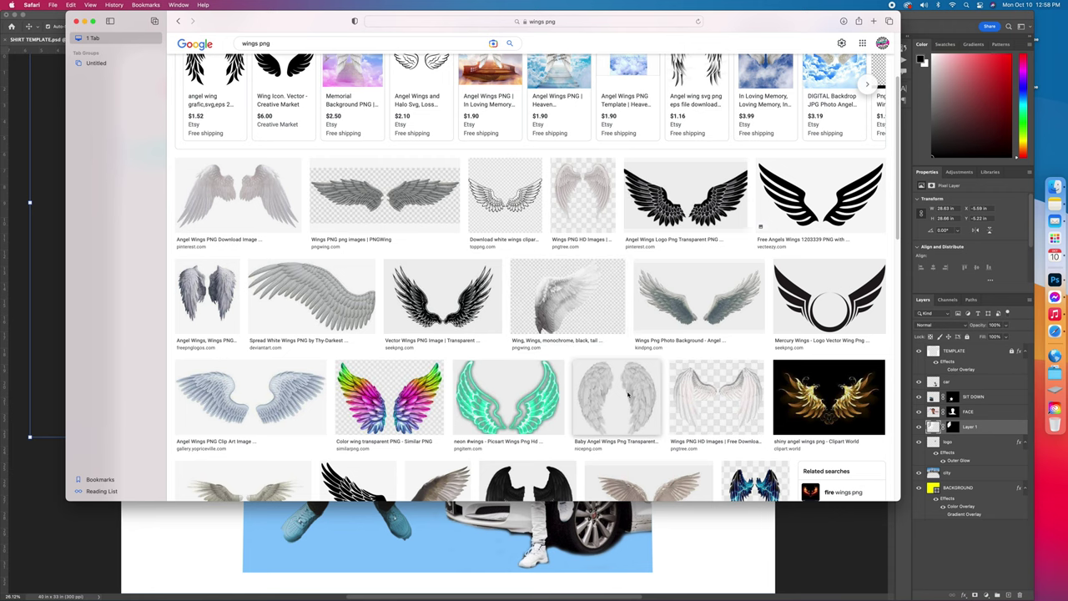
click(631, 397)
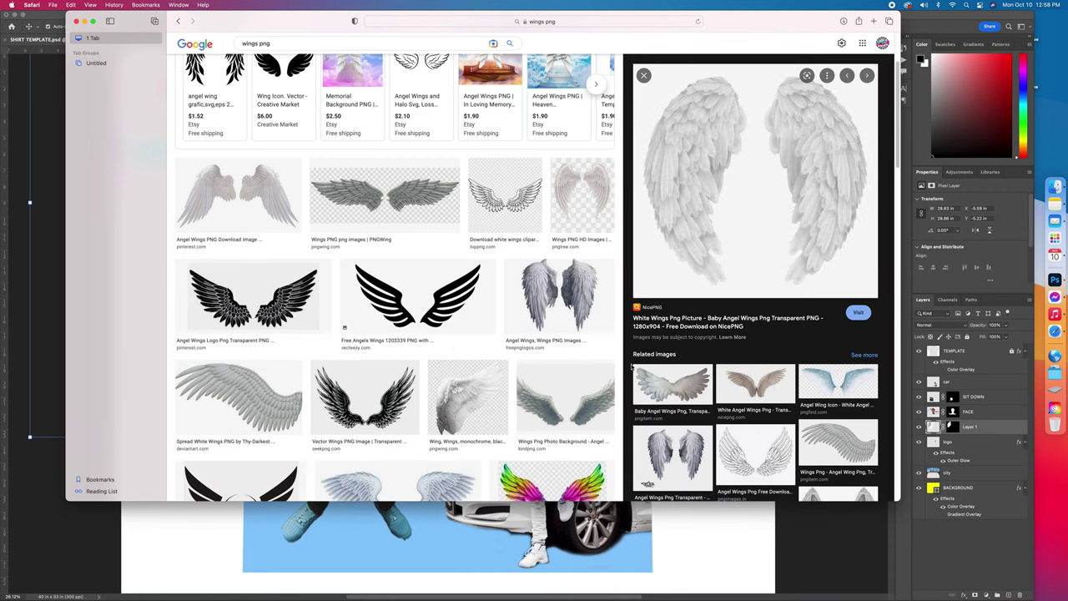
drag(709, 152, 673, 197)
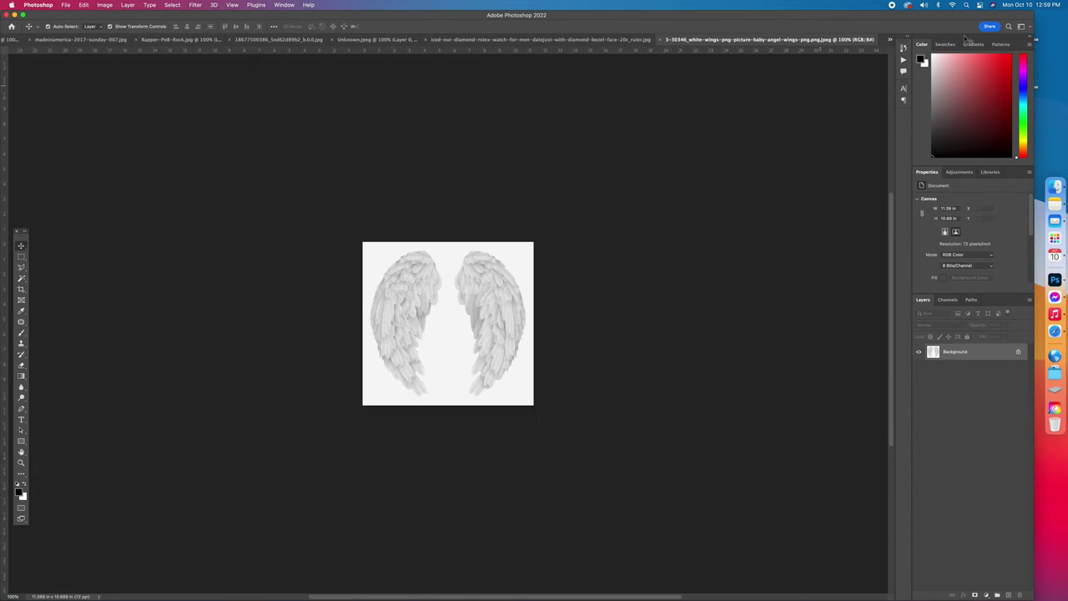
Remove the background of the angel wings image with the Remove background quick action
click(1008, 26)
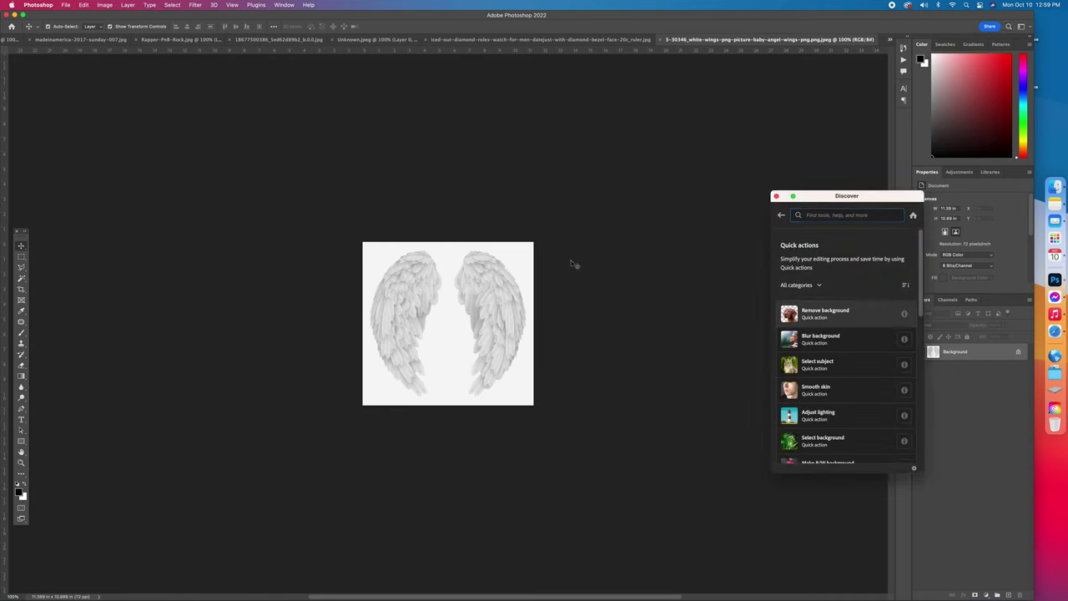
key(Return)
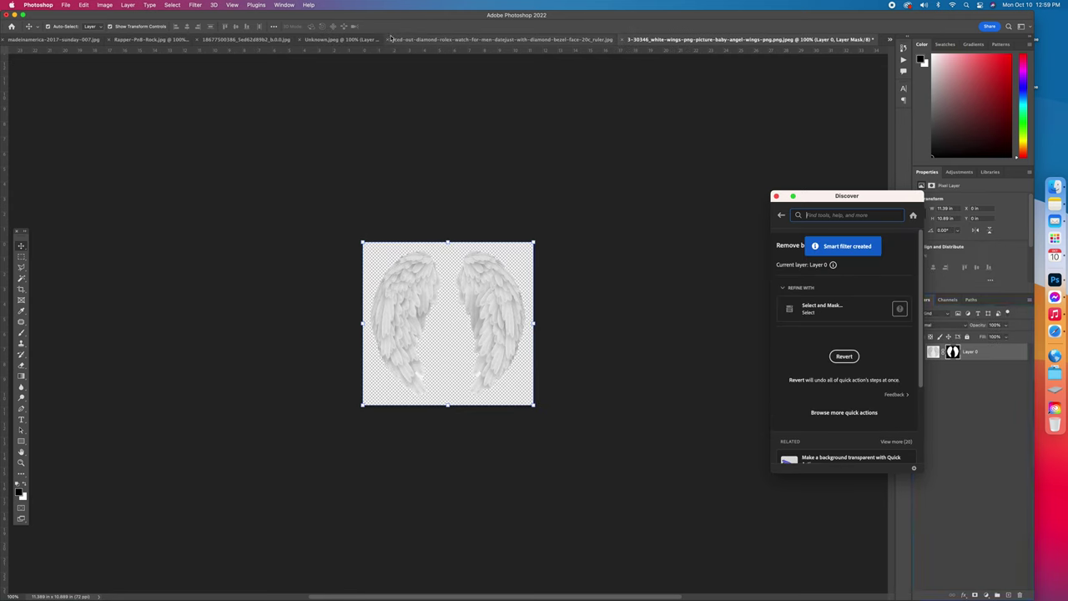
click(406, 69)
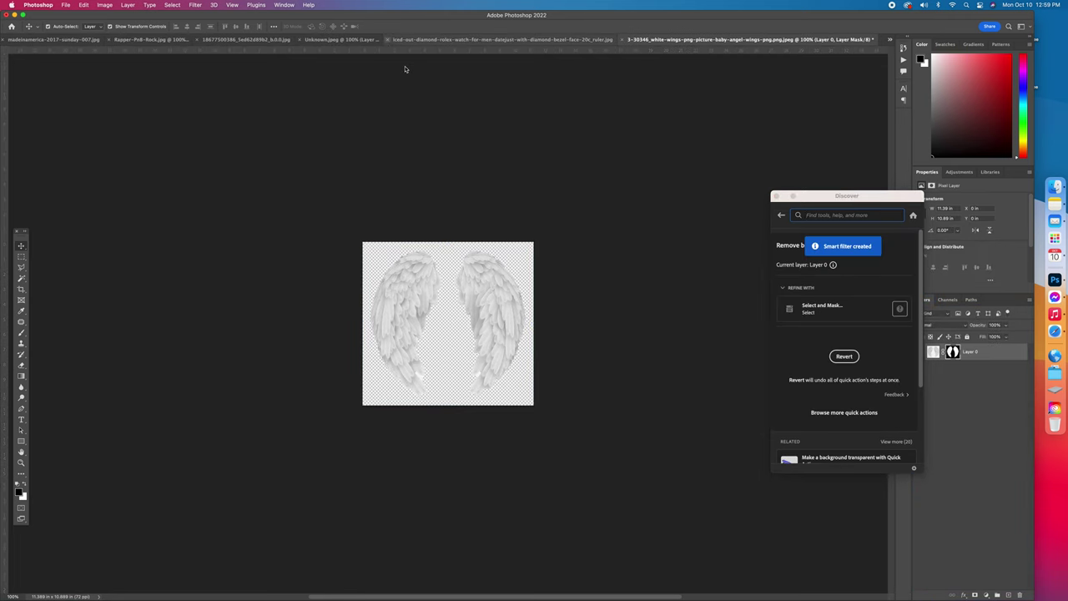
Close the Rolex watch image and the Unknown.jpeg logo image without saving changes
key(ctrl+shift+Tab)
key(super+w)
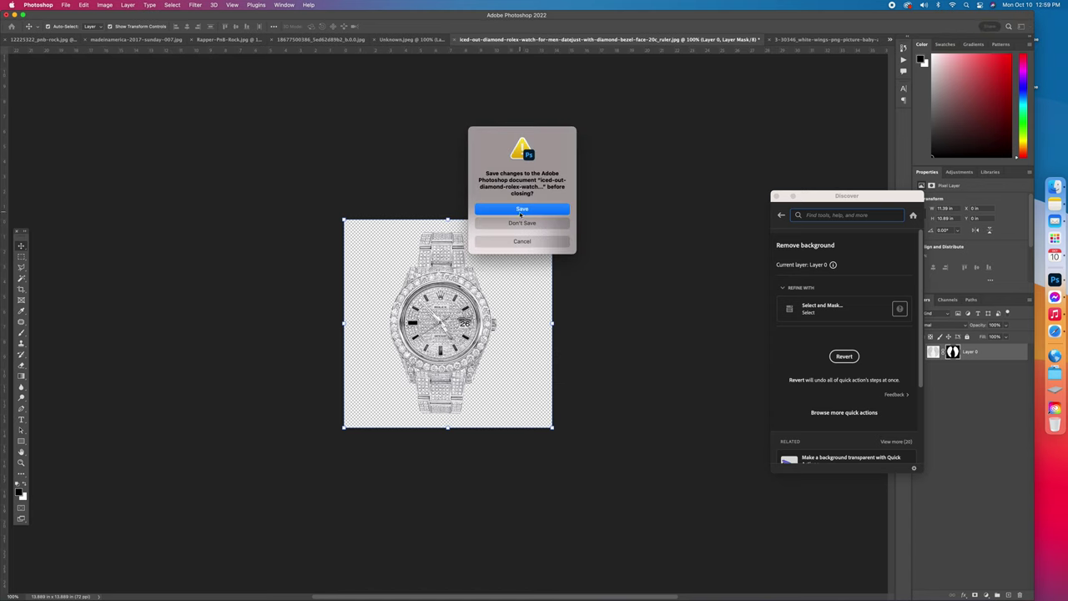
click(521, 223)
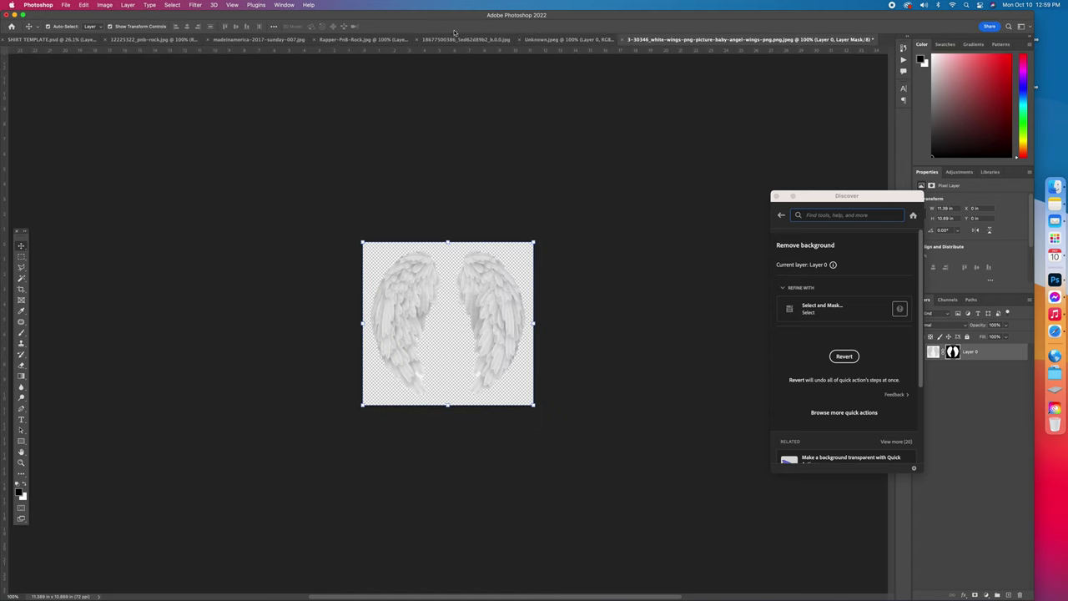
click(516, 41)
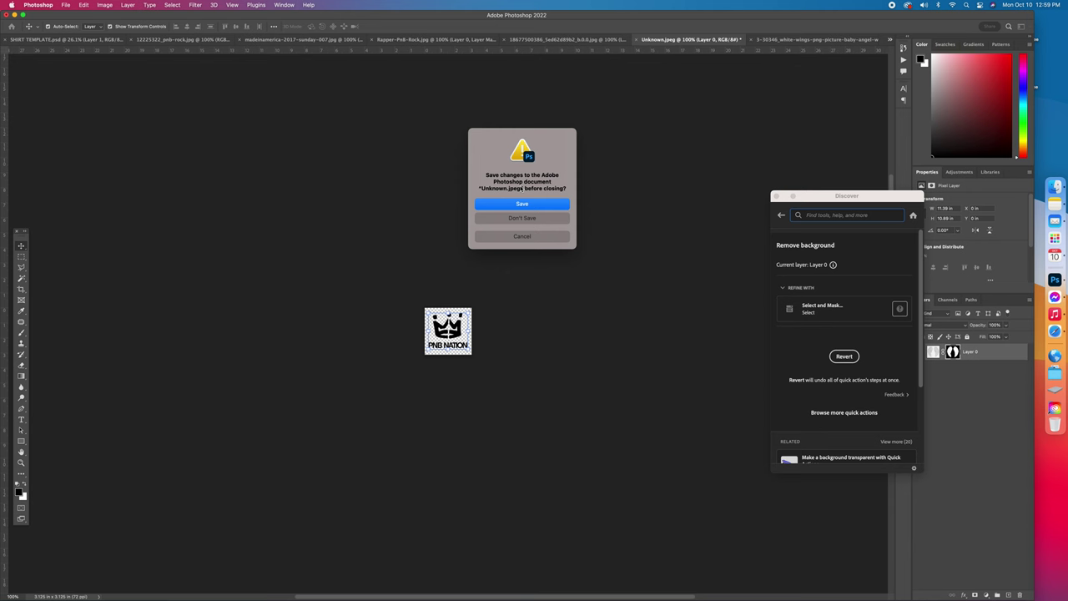
click(527, 217)
Bring the cut-out wings into the shirt template, place them near the large face's chin, and close the Discover window
drag(491, 297, 76, 41)
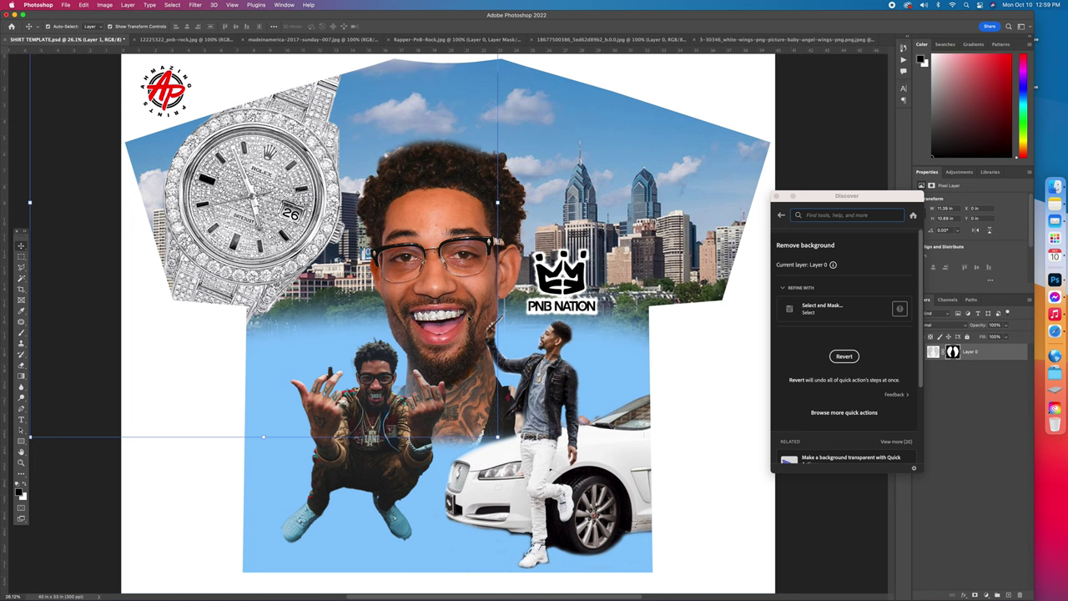
drag(263, 318, 469, 330)
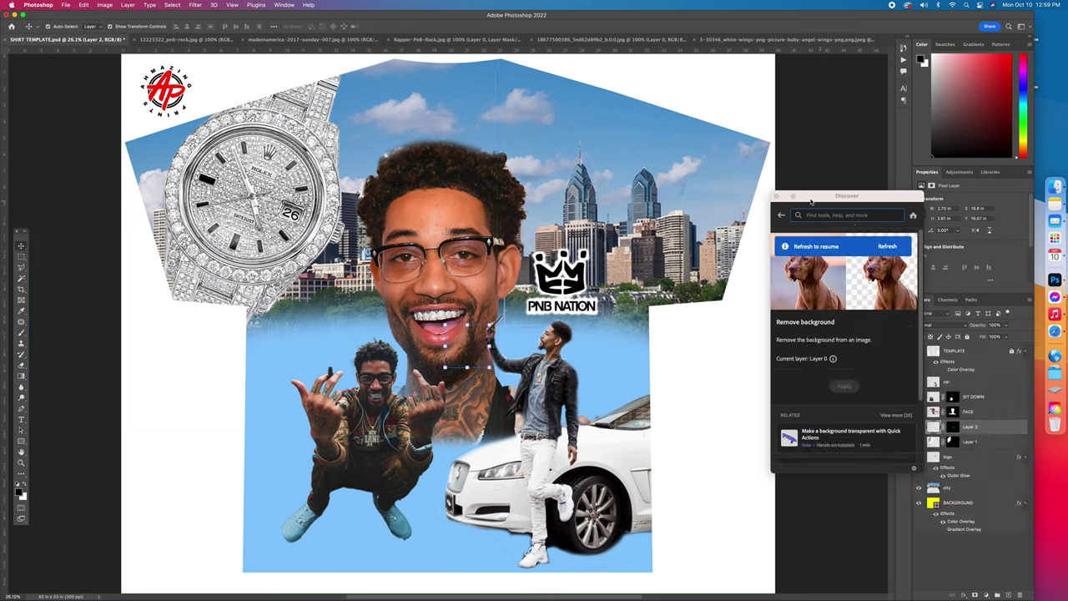
click(775, 197)
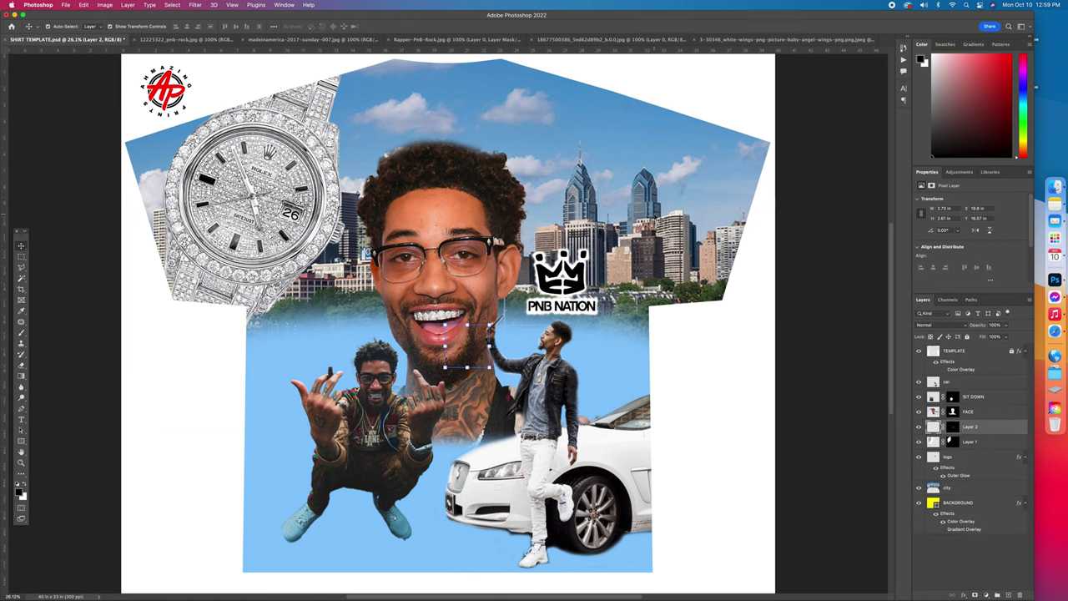
Raise the new wings layer above TEMPLATE, rename it "wings", and move it back directly below the FACE layer
key(super+bracketright)
key(super+bracketright)
key(super+bracketright)
key(super+bracketright)
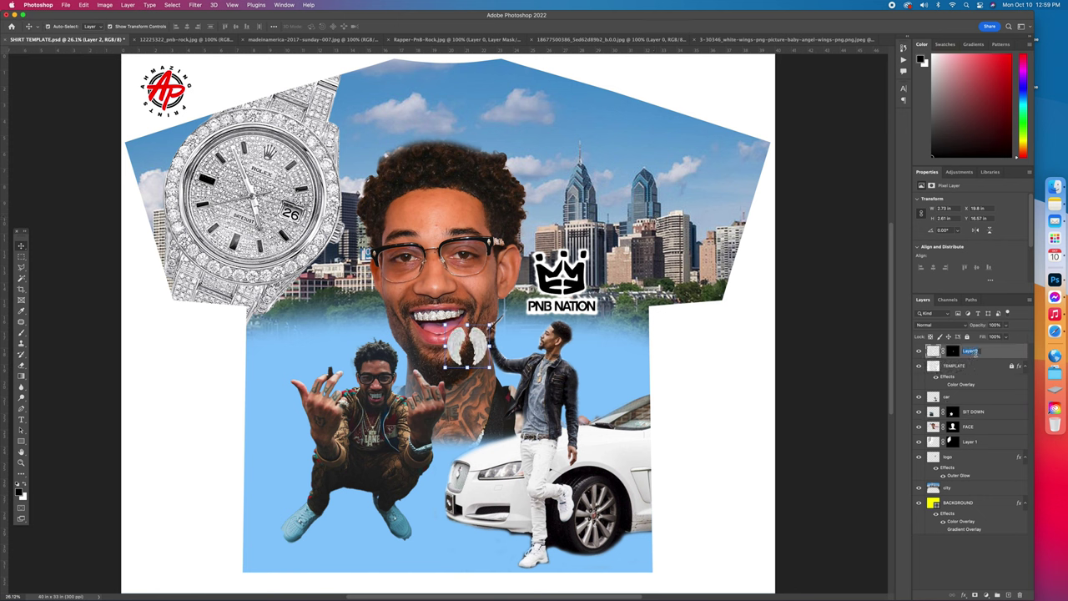
text(wings)
key(Return)
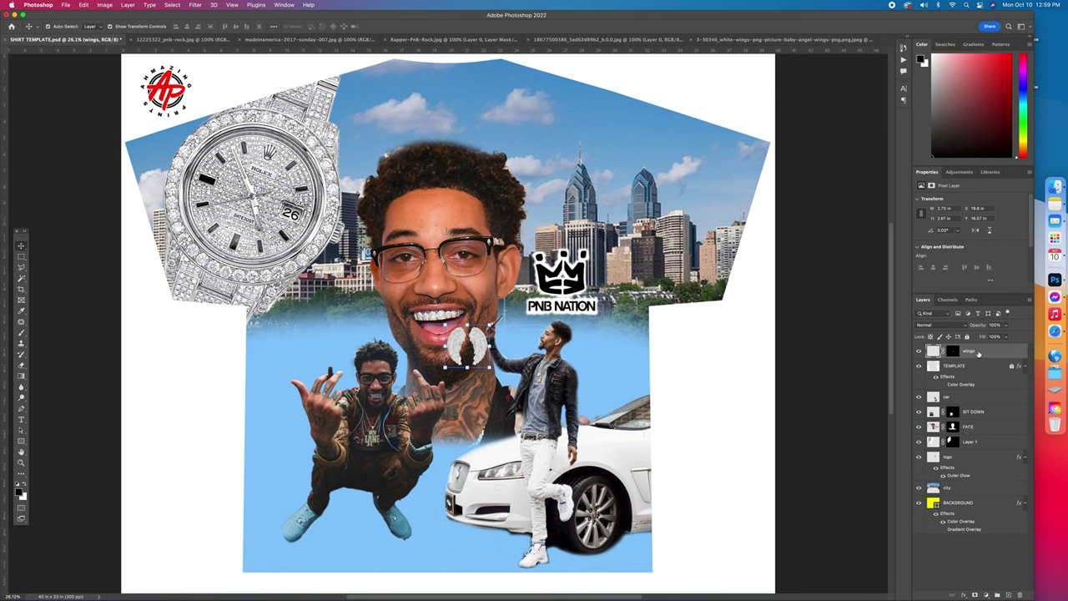
drag(993, 351, 984, 441)
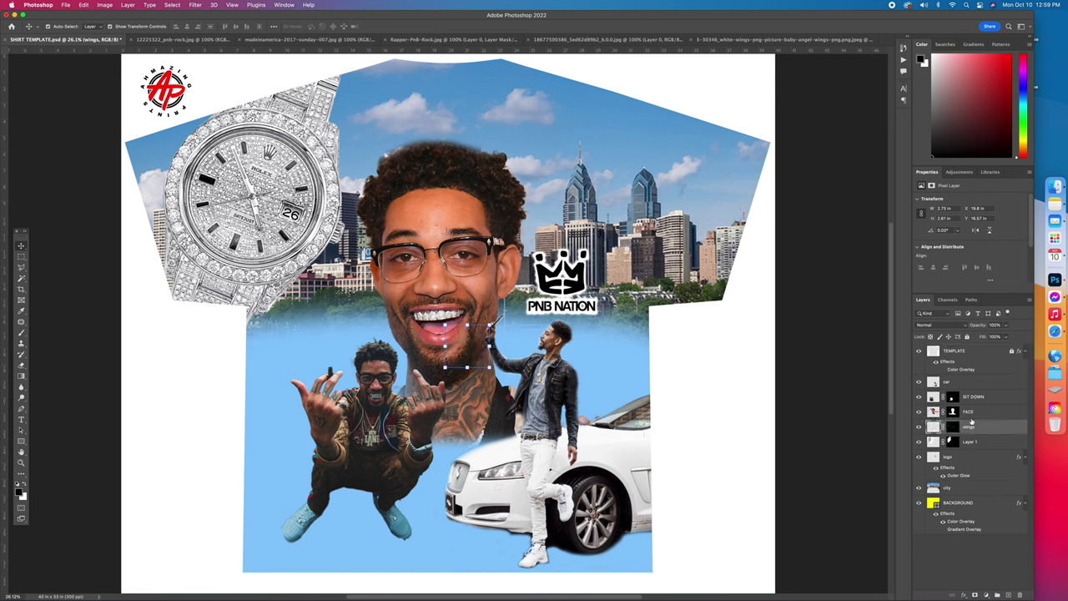
Enlarge the wings to about 28.4 × 28.1 in and centre them behind the face and the two figures
drag(492, 323, 647, 55)
drag(562, 223, 549, 463)
drag(455, 281, 528, 327)
click(423, 26)
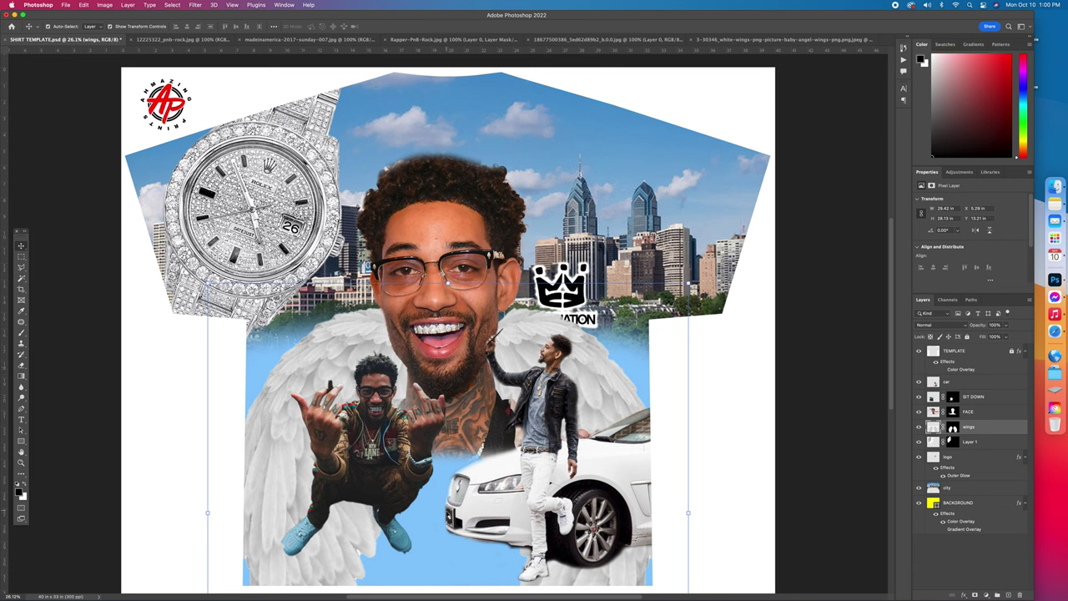
Erase the lower parts of both wings with a large soft Eraser so they fade into the blue background
key(e)
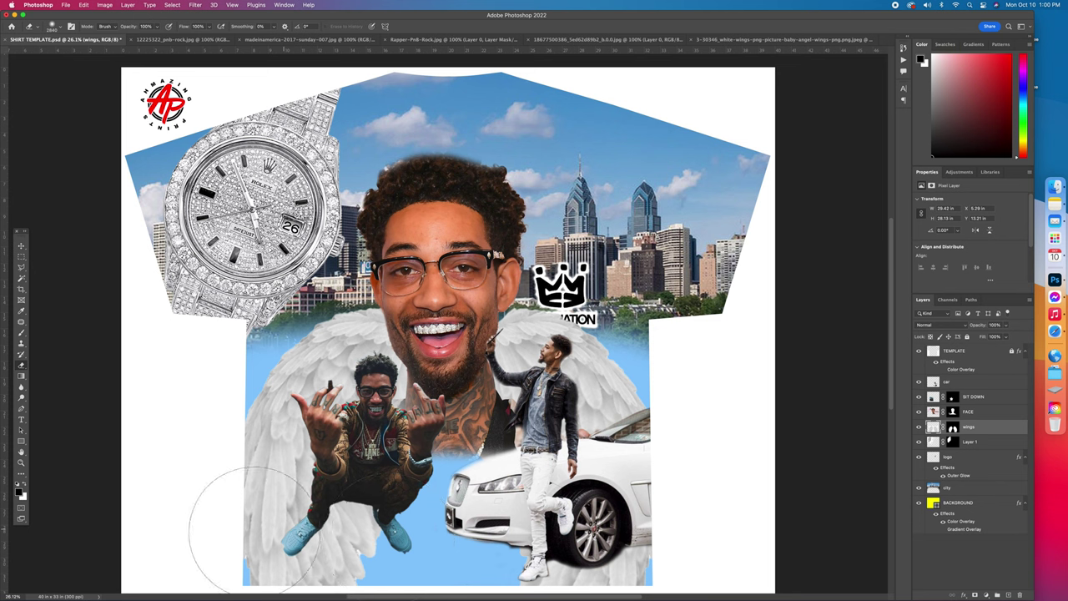
drag(288, 525, 333, 538)
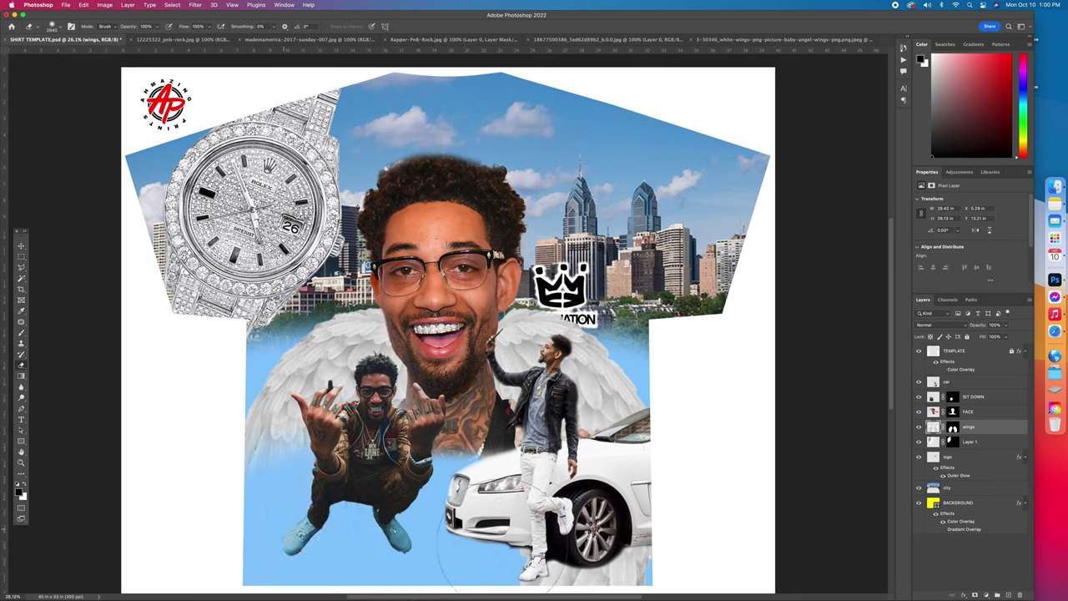
mouse_move(703, 537)
mouse_down()
mouse_move(498, 558)
mouse_move(715, 536)
mouse_up()
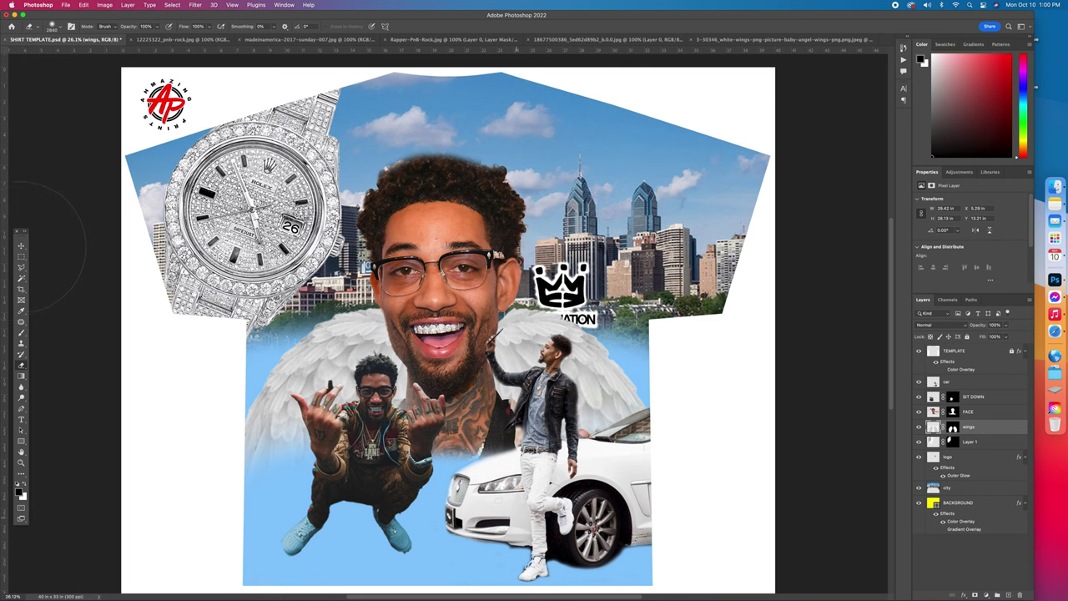
Move the PNB NATION logo up over the skyline, clear of the wings
click(22, 248)
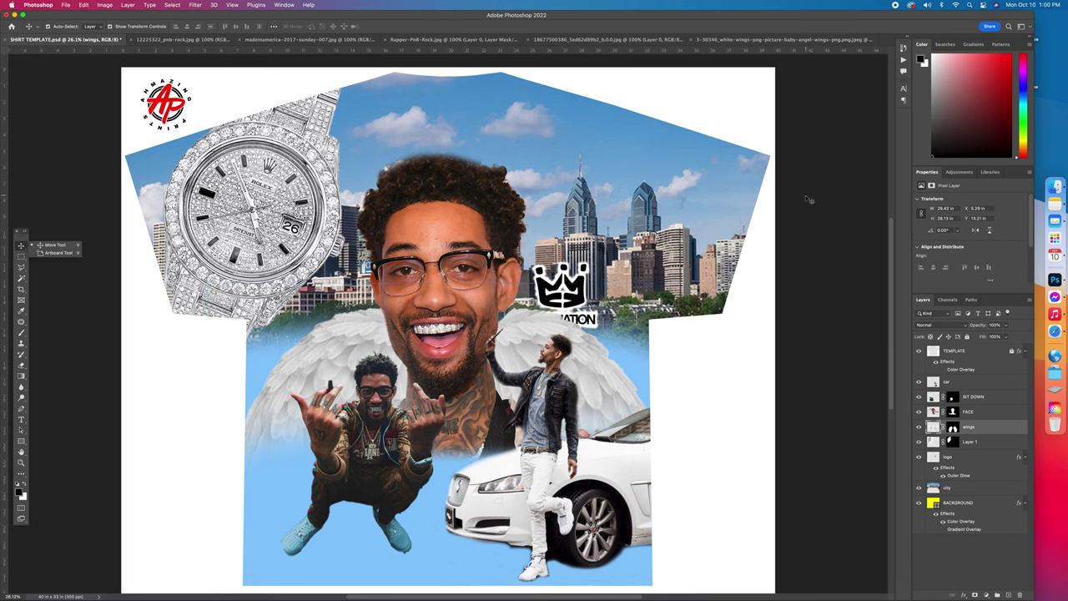
drag(544, 279, 573, 170)
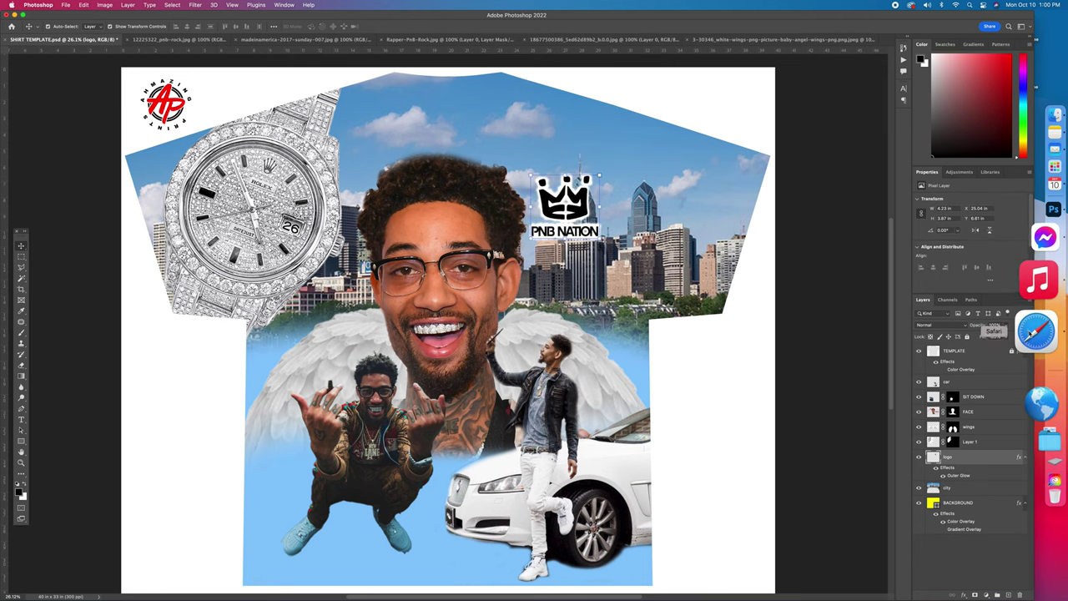
Switch to Safari and search Google Images for "dove png"
click(1033, 332)
click(567, 23)
text(dove pn)
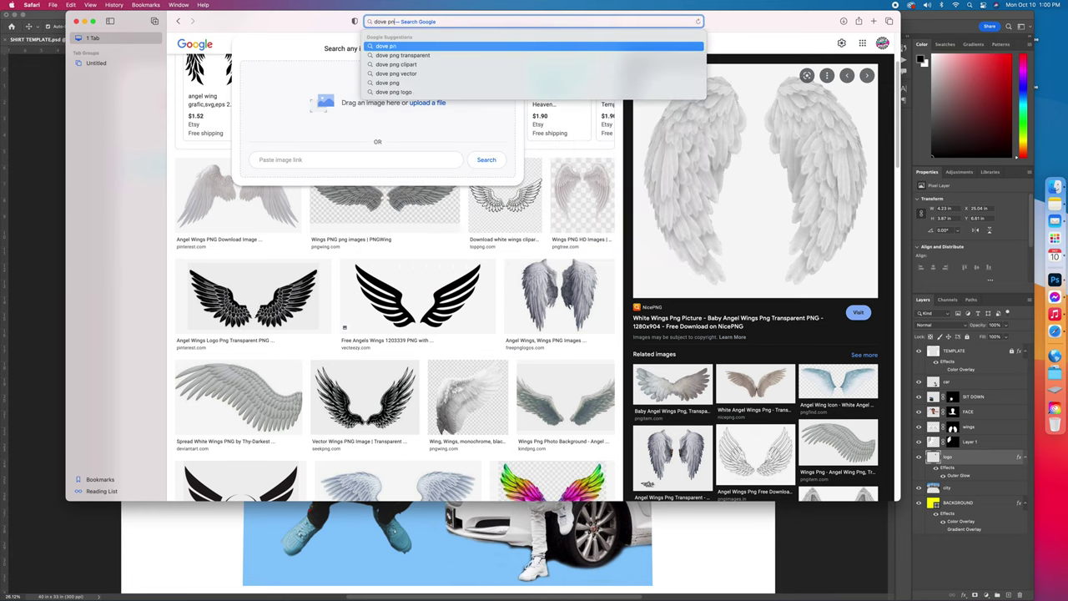
text(g)
key(Return)
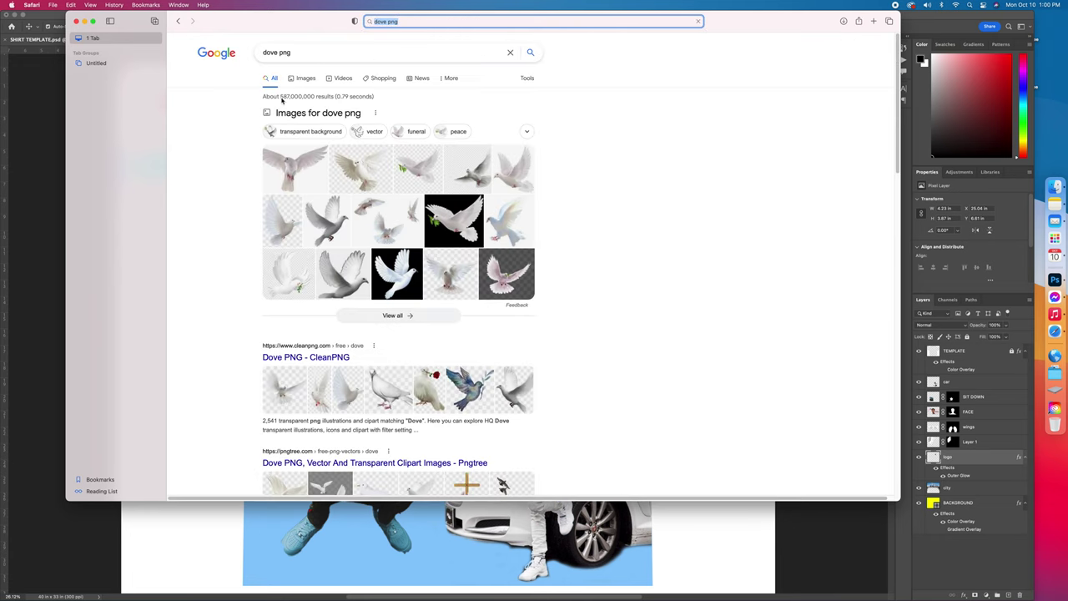
click(305, 80)
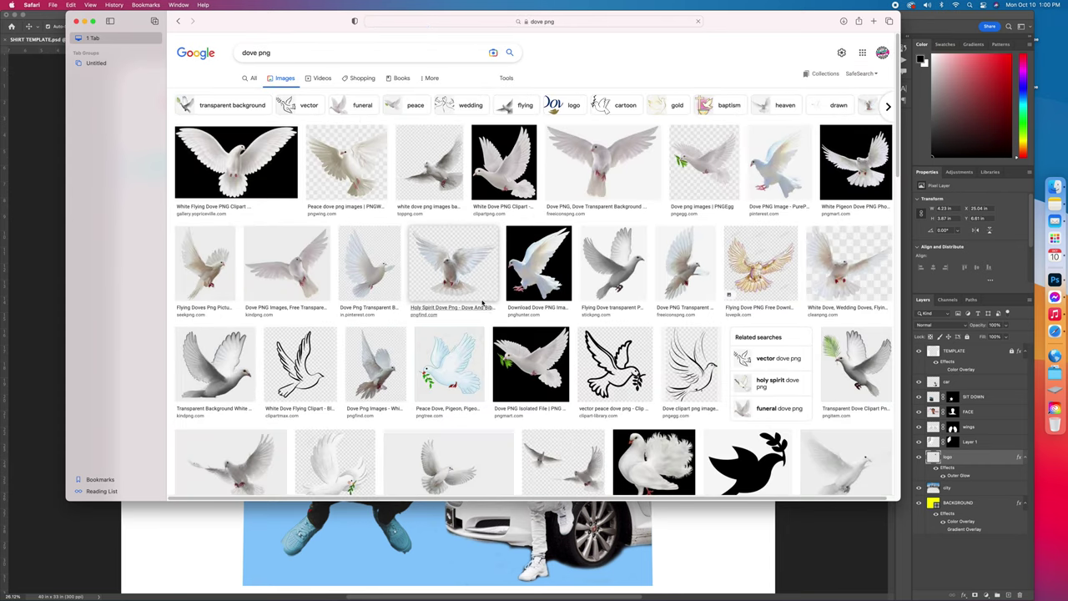
Find the Holy Spirit dove picture from PNGkey and open it in Photoshop
scroll(547, 302, down, 5)
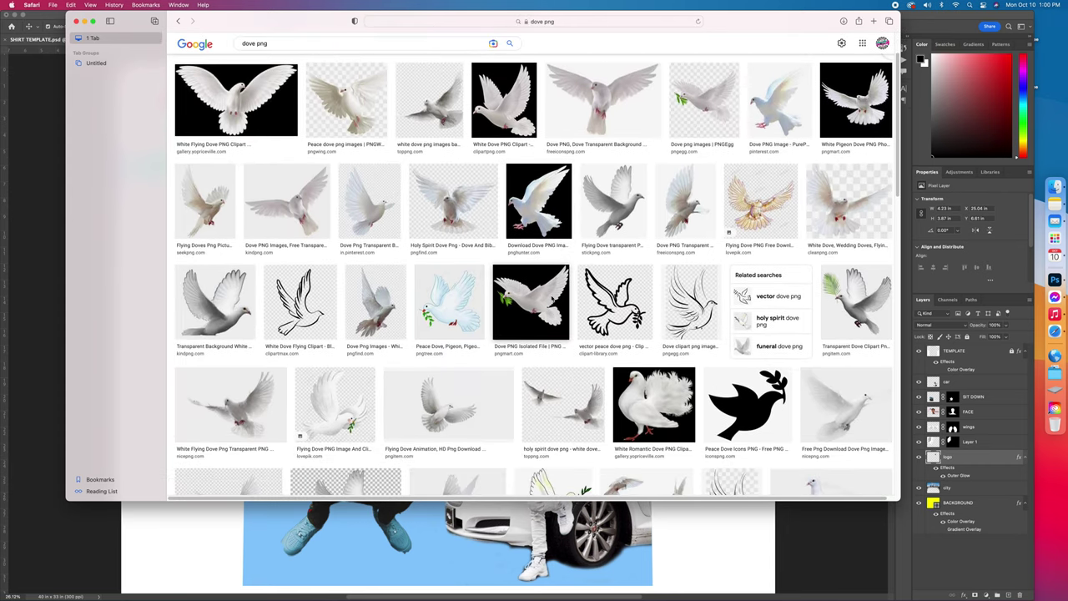
scroll(552, 297, down, 10)
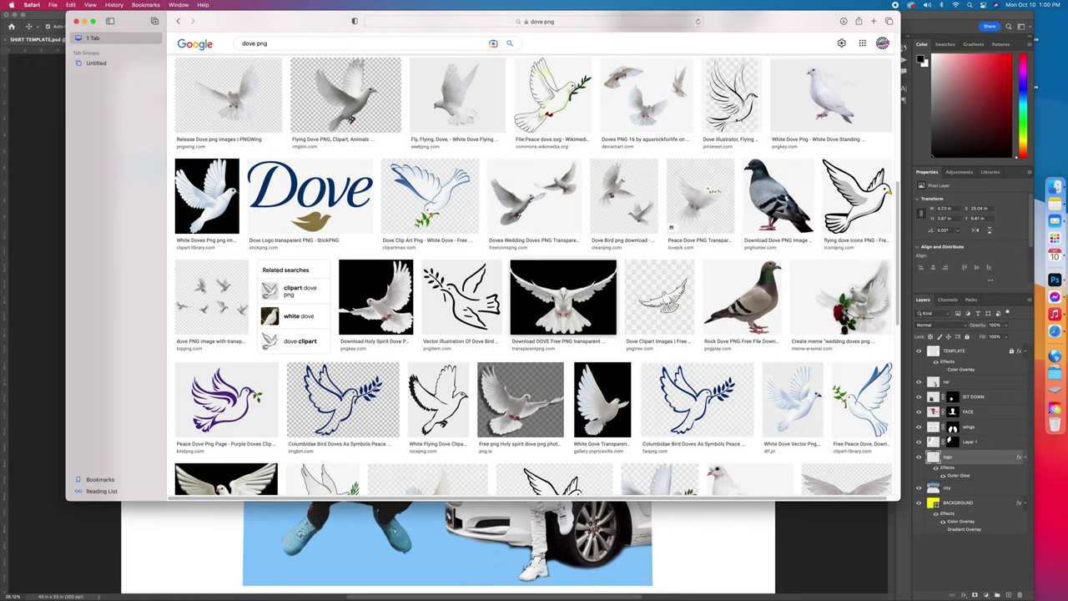
click(376, 296)
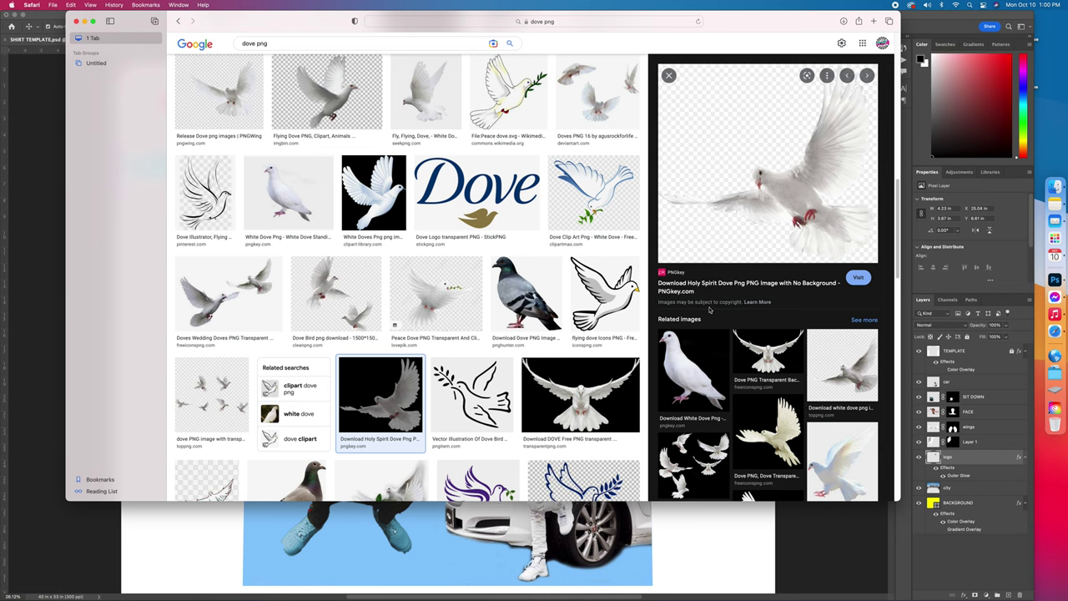
drag(700, 246, 984, 267)
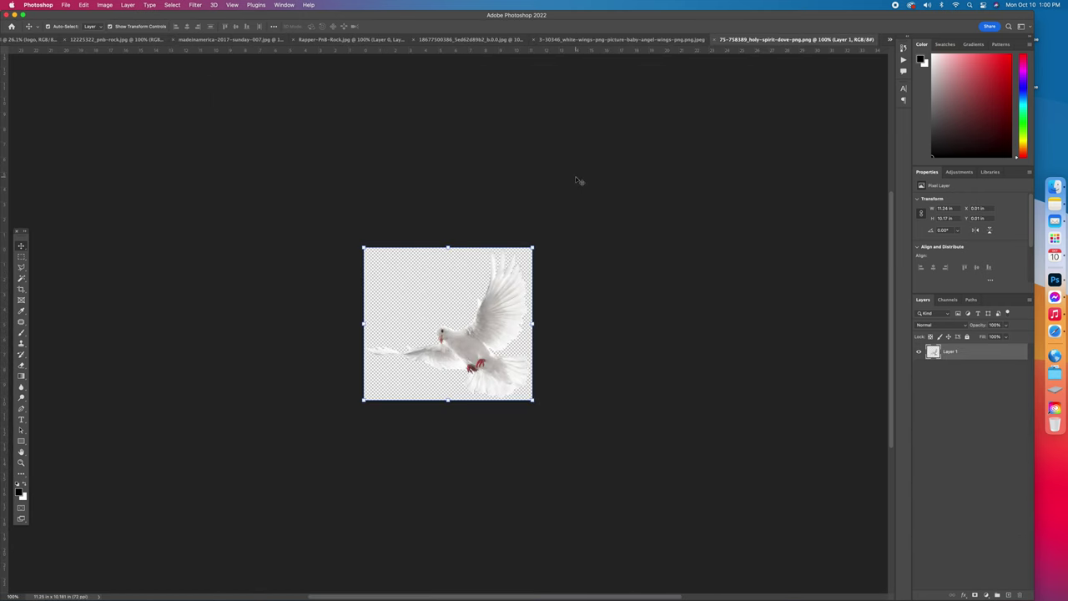
Close the skyline image without saving and transfer the dove from its image into the shirt template
drag(481, 343, 429, 285)
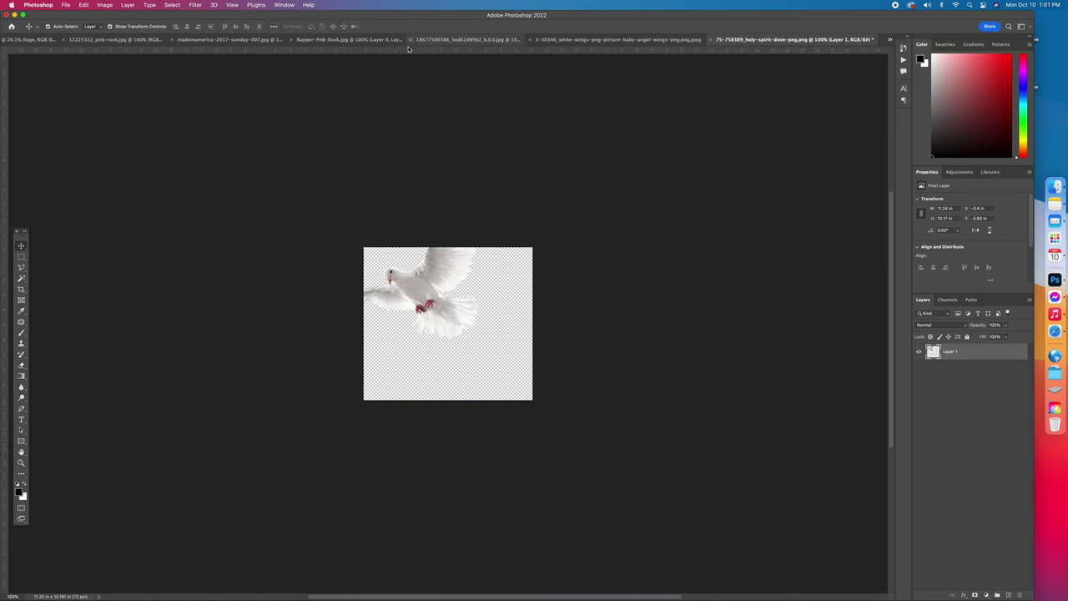
click(410, 40)
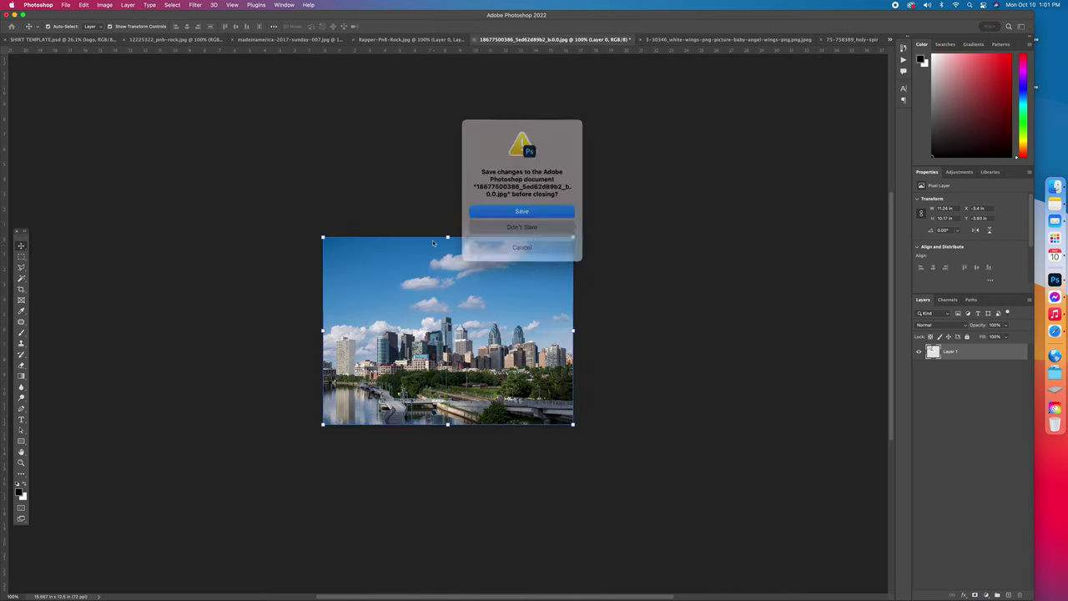
click(521, 222)
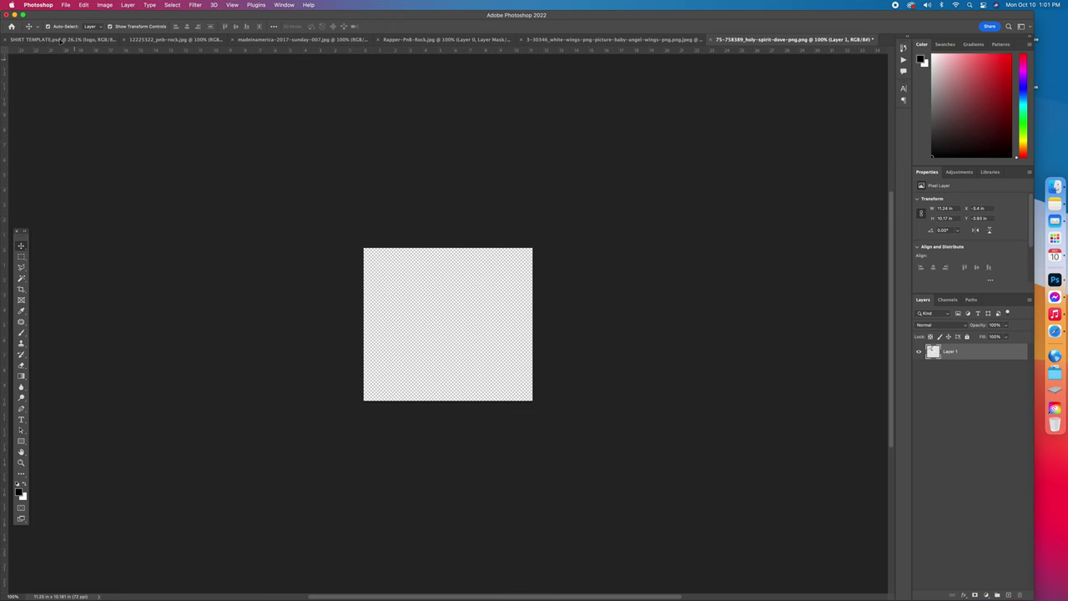
click(64, 40)
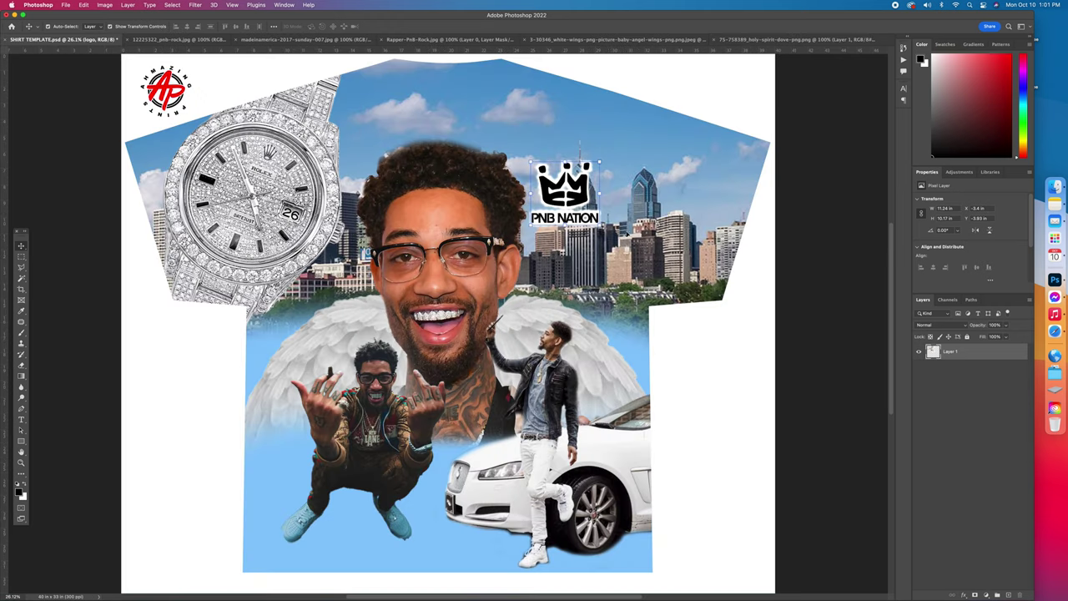
key(ctrl+v)
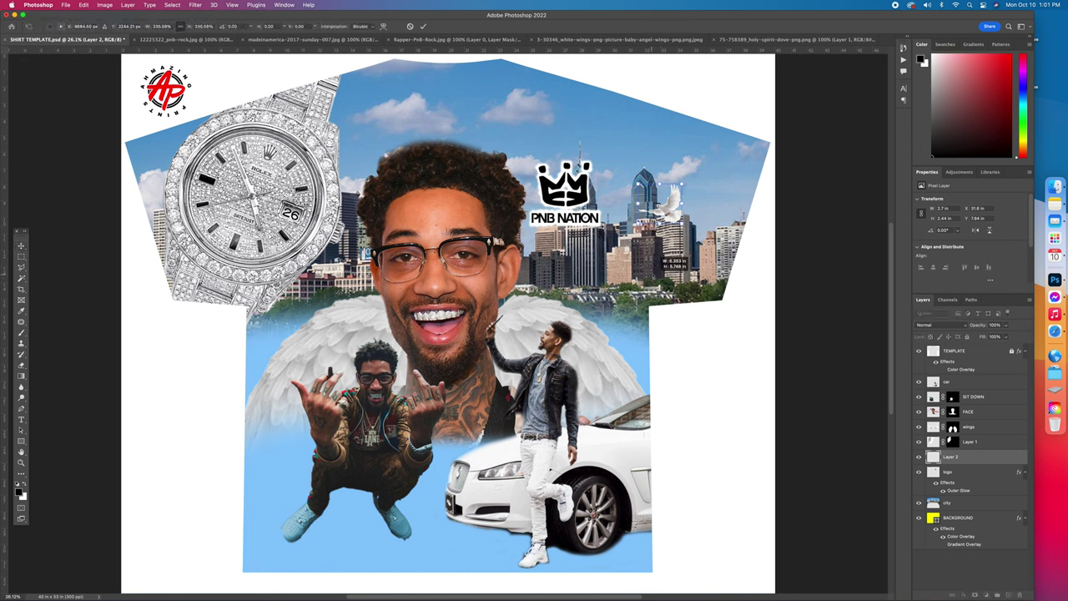
Enlarge the dove to about 6.9 × 6.2 in and place it over the watch on the sleeve
drag(659, 218, 659, 281)
drag(693, 225, 275, 180)
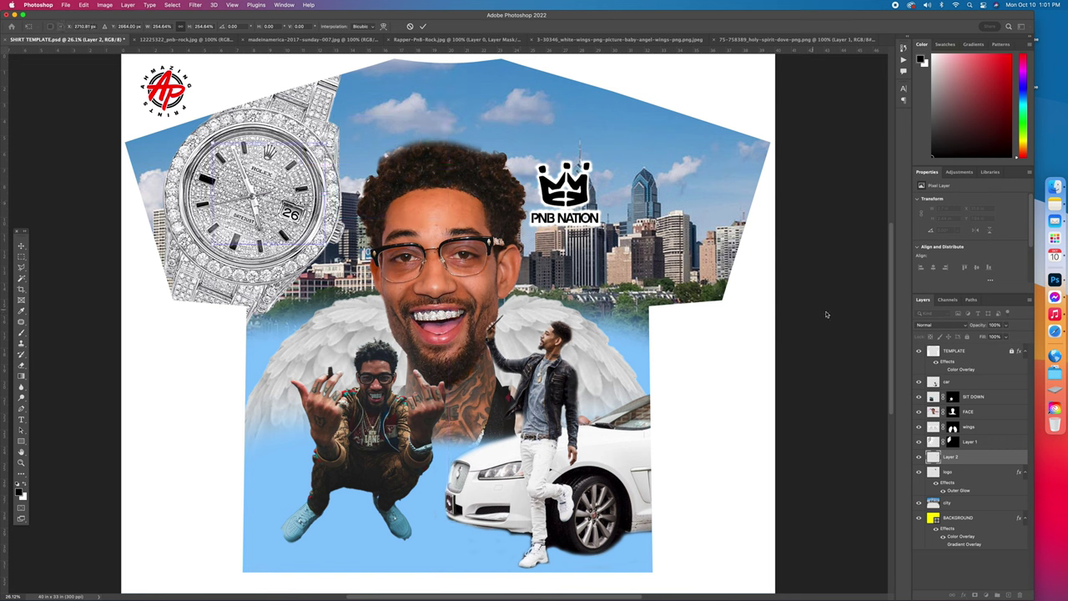
key(Return)
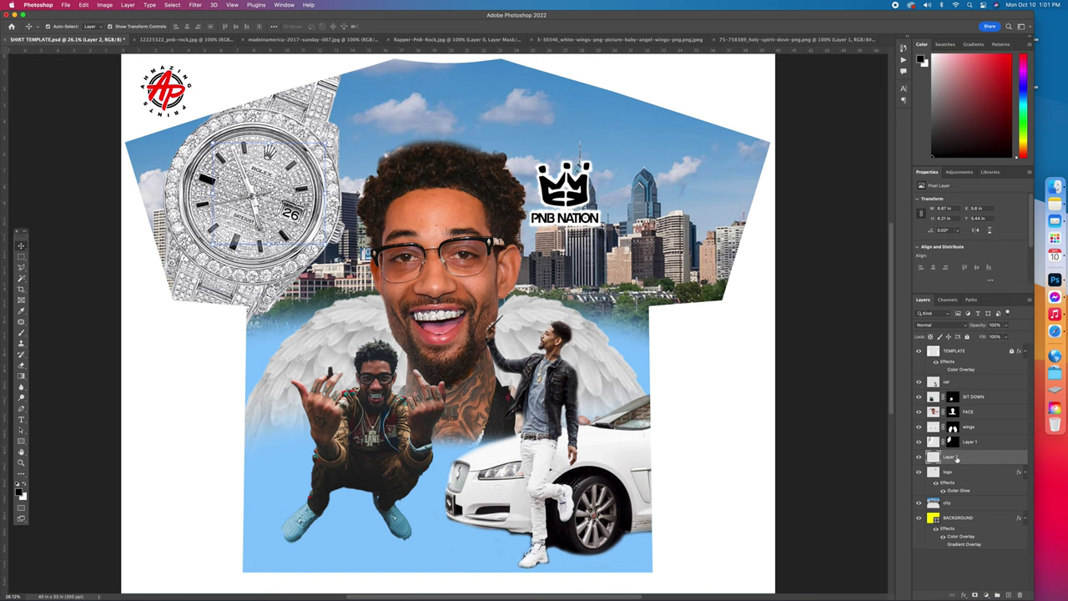
Rename the new layer "dove", move it above TEMPLATE, and shift the dove slightly down over the watch face
text(dove)
key(Return)
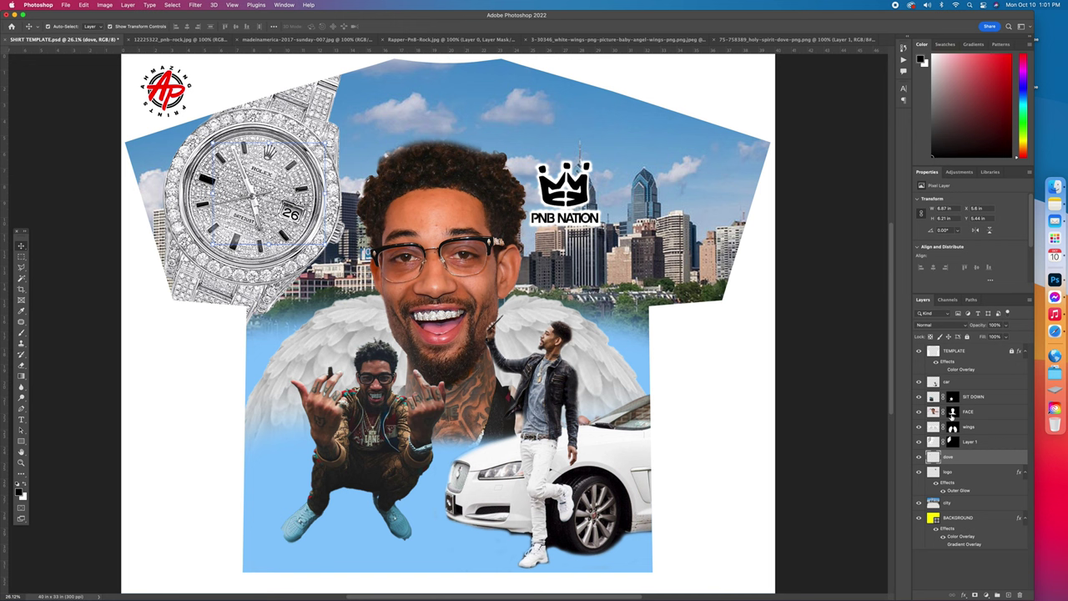
drag(976, 457, 974, 355)
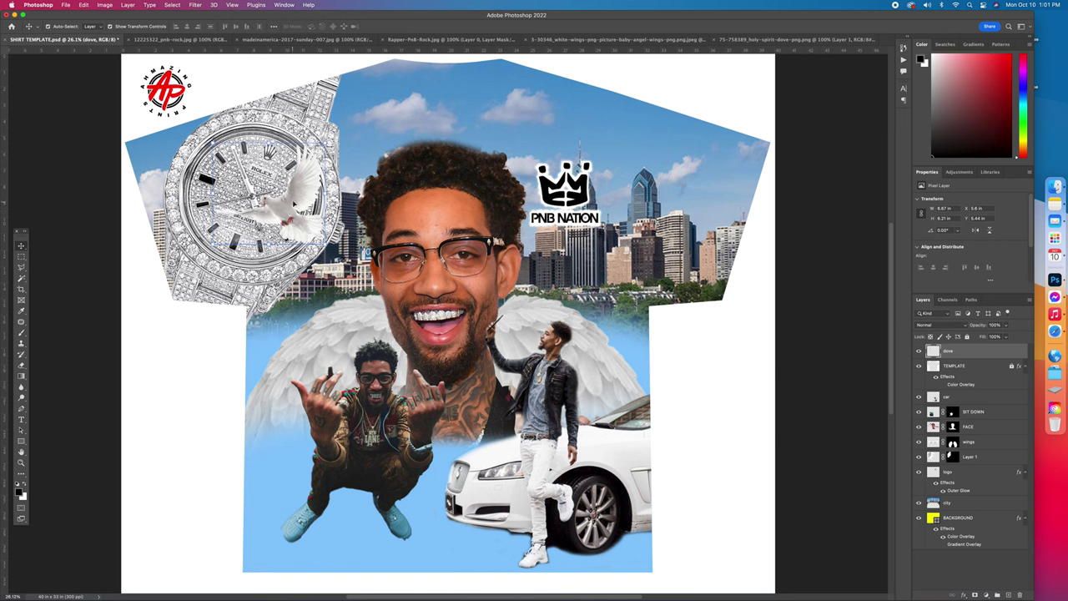
drag(295, 189, 290, 210)
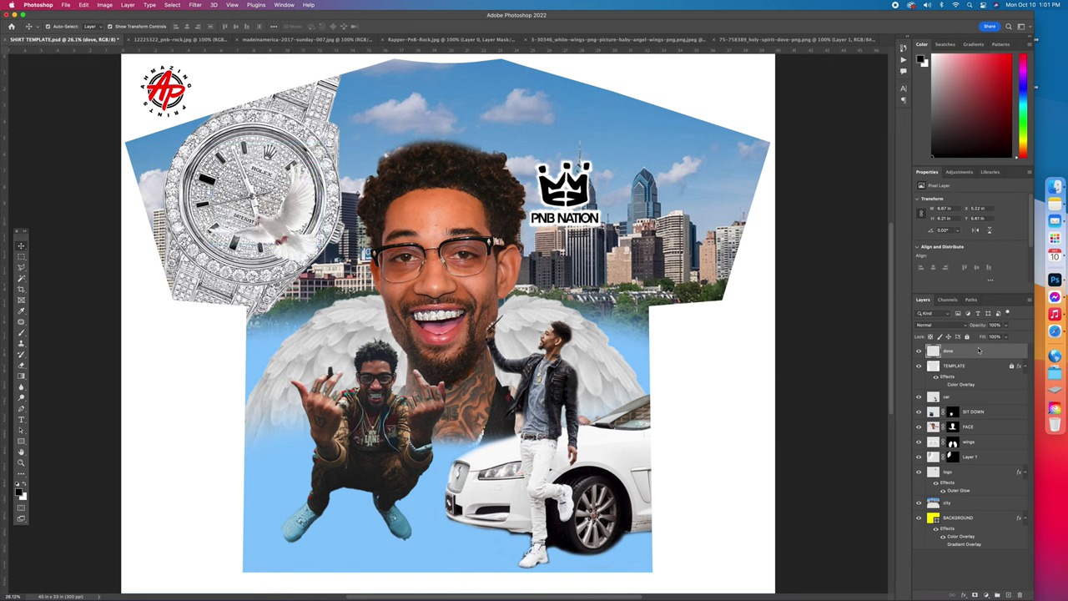
Add a drop shadow to the dove layer in blue sampled from the sky, with 100% opacity and a reduced size
double_click(978, 350)
click(767, 514)
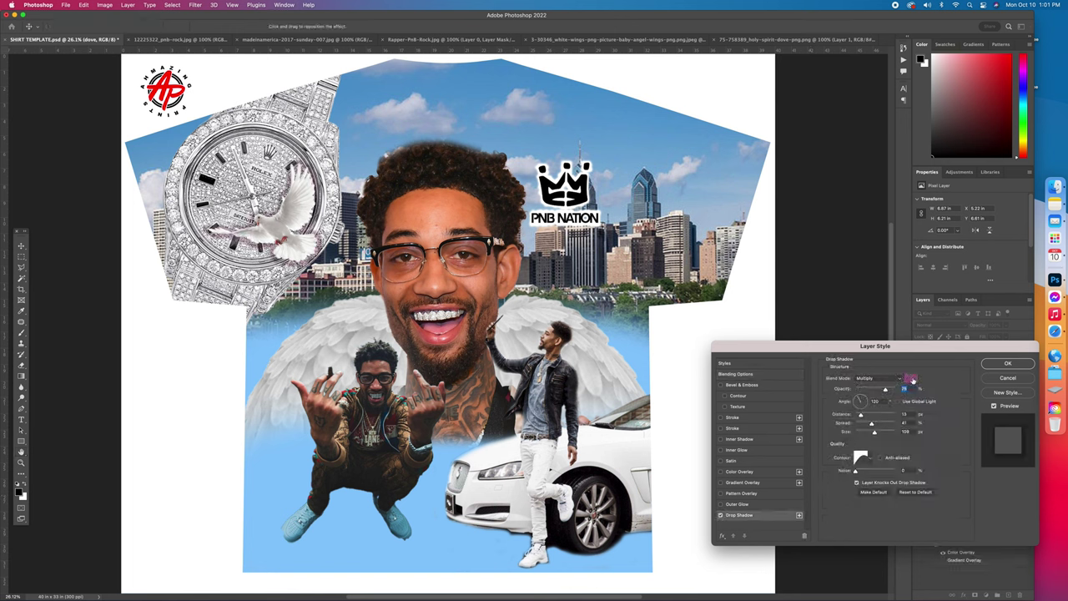
click(911, 380)
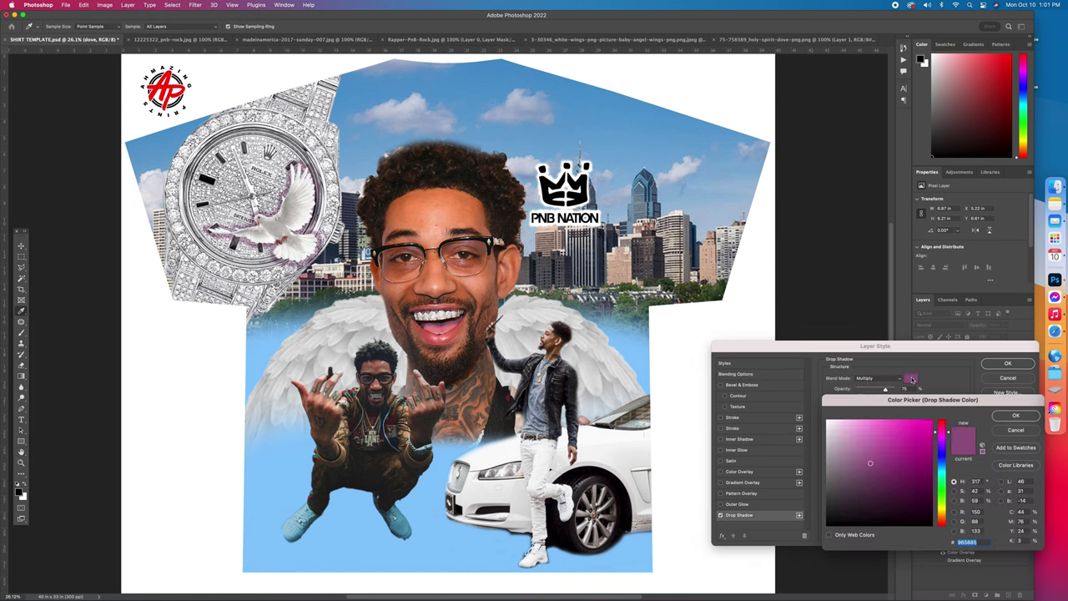
click(610, 132)
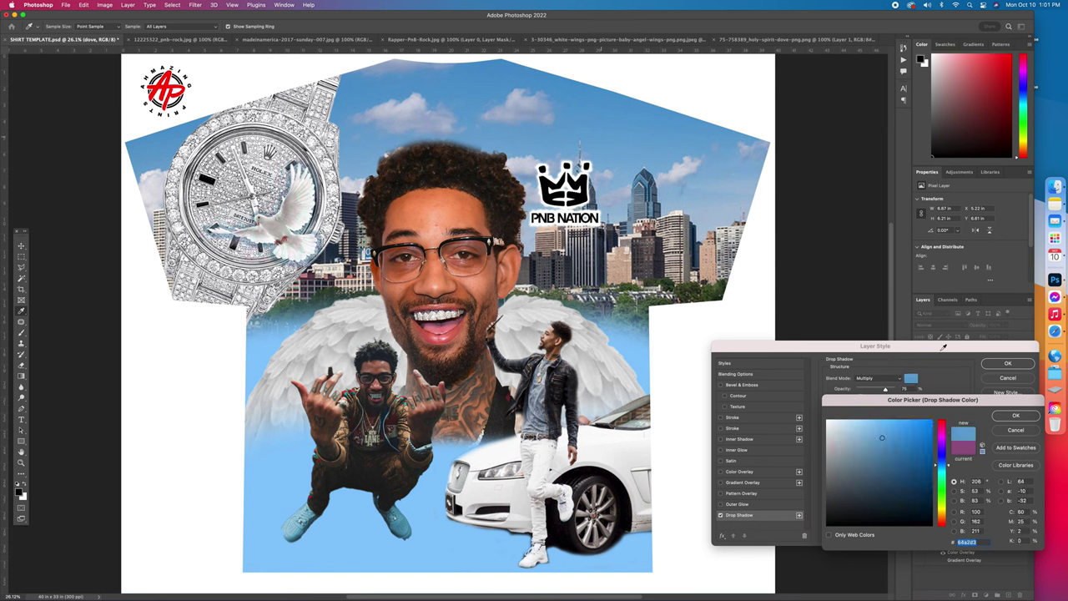
click(998, 414)
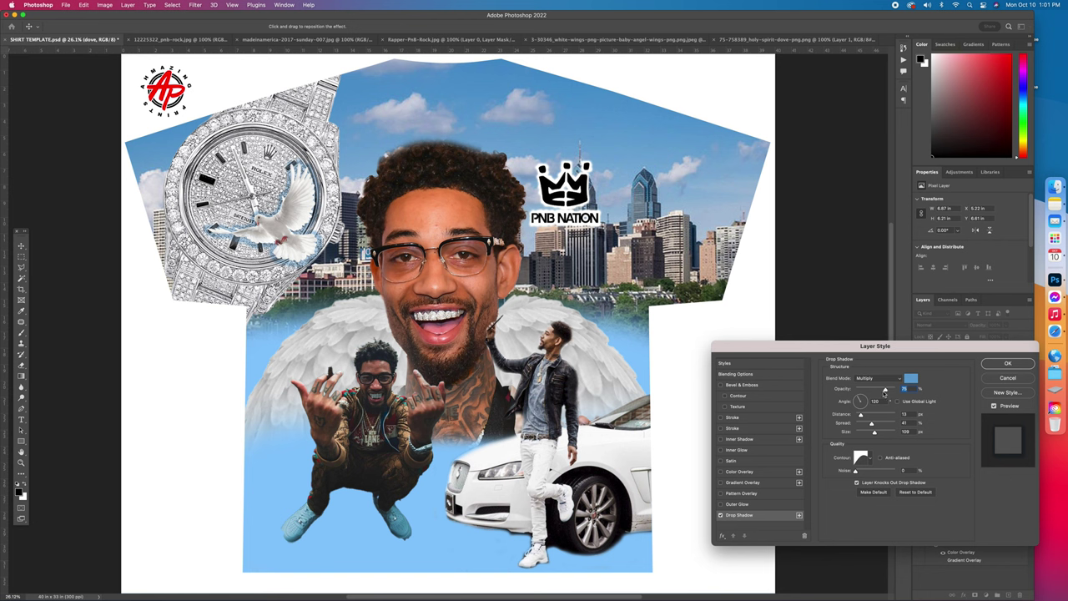
drag(887, 390, 901, 390)
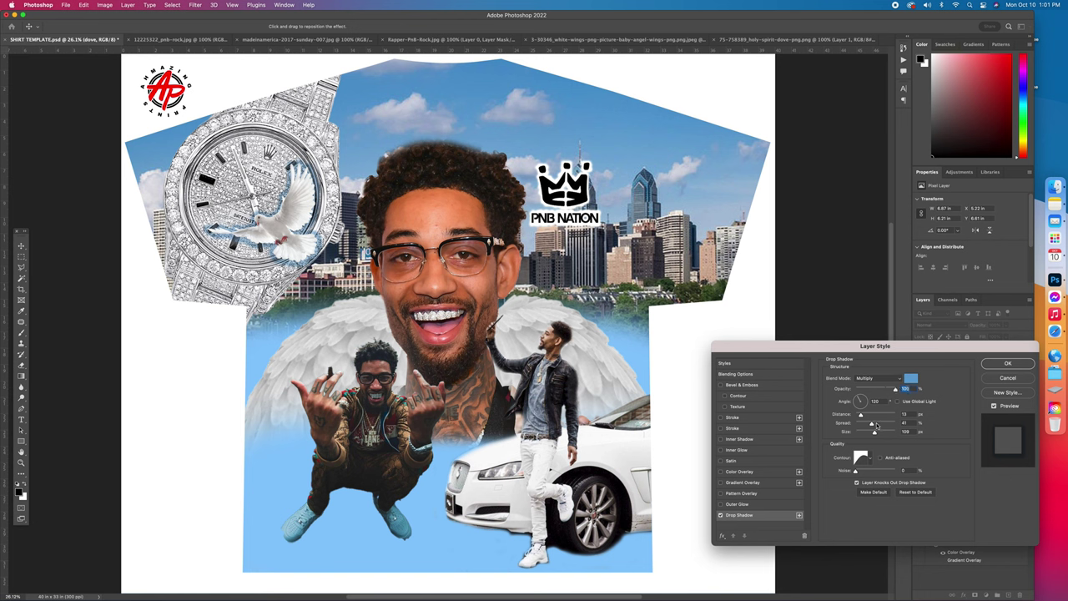
mouse_move(872, 432)
mouse_down()
mouse_move(884, 432)
mouse_move(862, 432)
mouse_up()
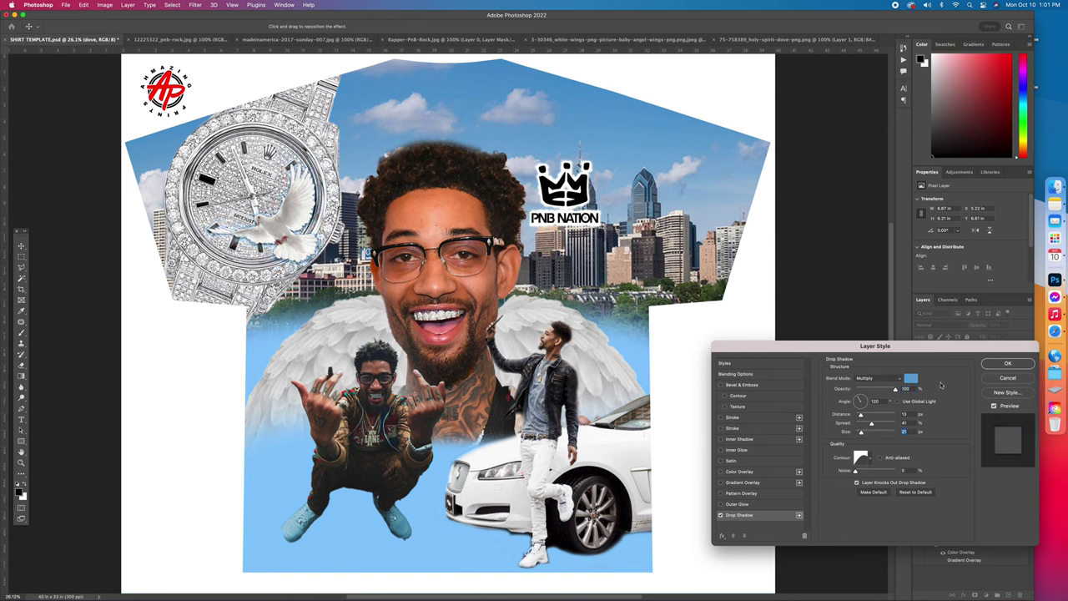
click(996, 364)
Move the dove to the watch's lower right edge and scale it down to 78.62%
drag(297, 210, 332, 239)
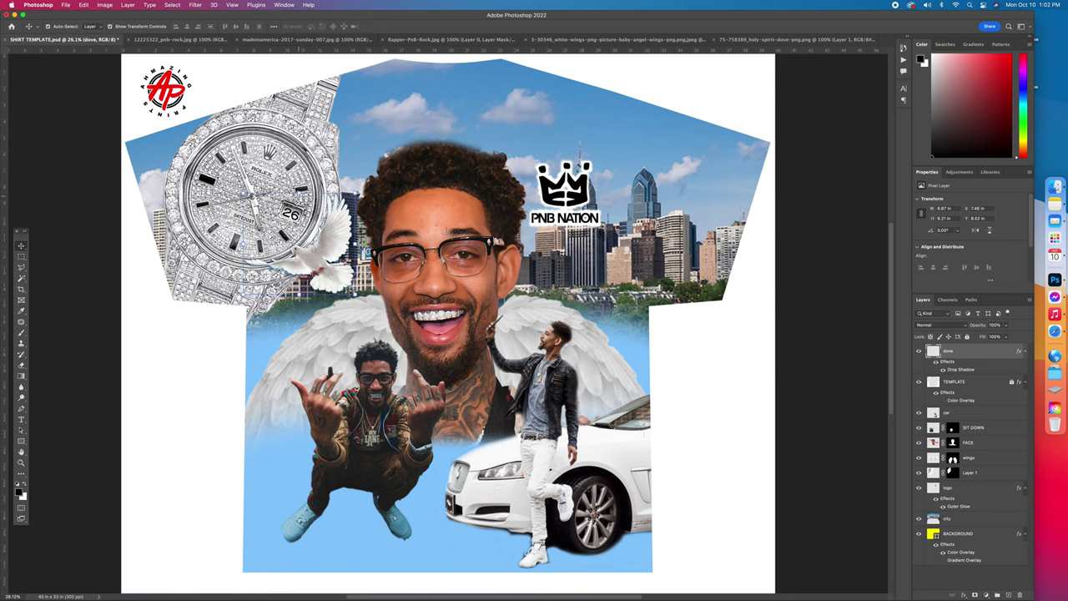
key(super+t)
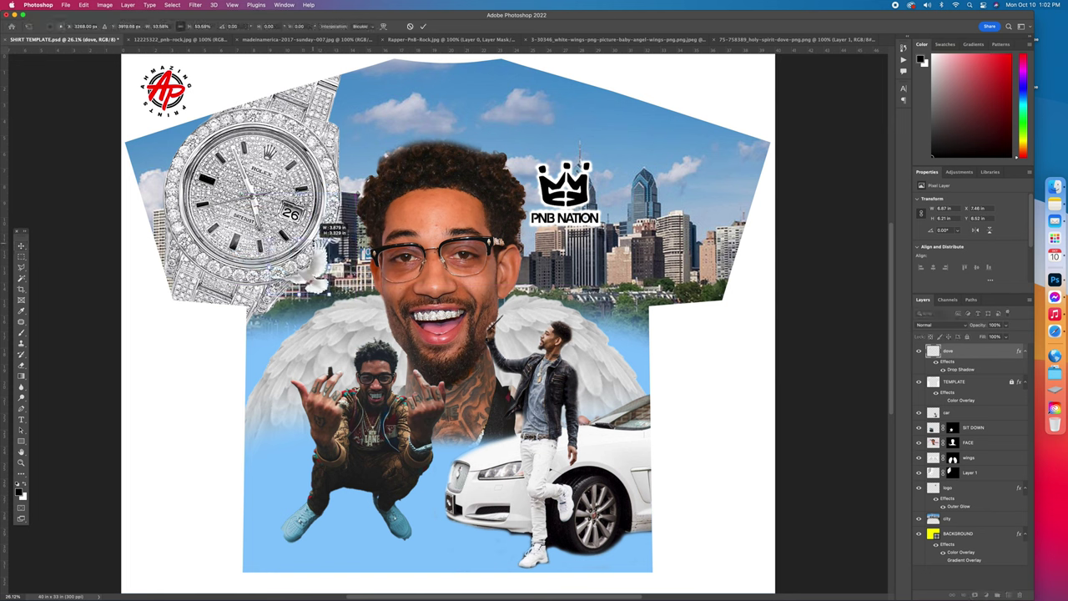
drag(354, 200, 333, 180)
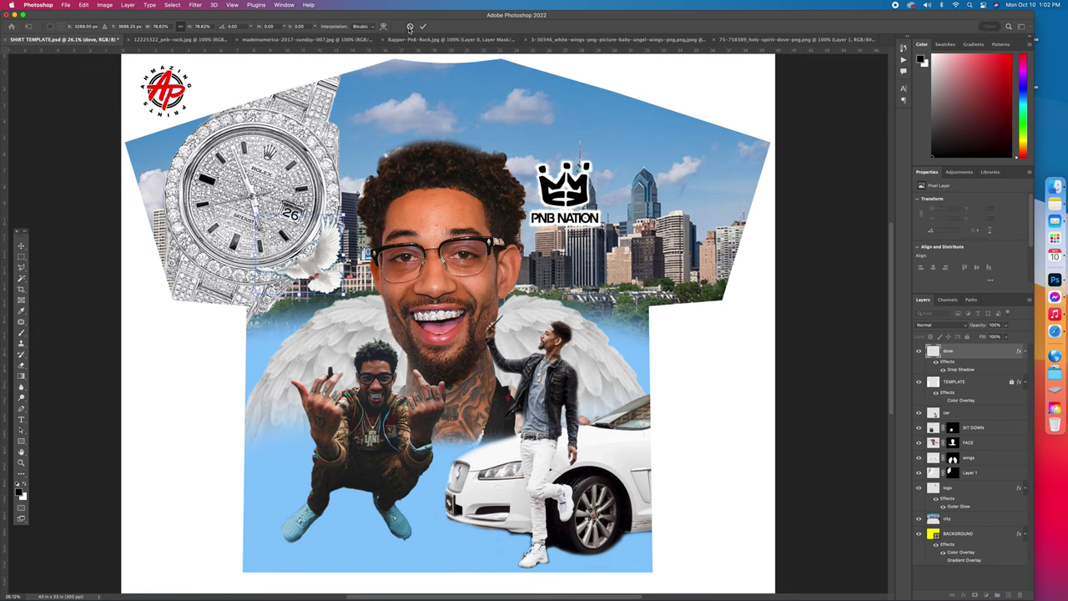
click(422, 26)
Move the dove over the skyline beside the PNB NATION logo and enlarge it to 171.70%, about 9.3 in wide
drag(325, 259, 663, 185)
key(super+t)
drag(634, 153, 656, 210)
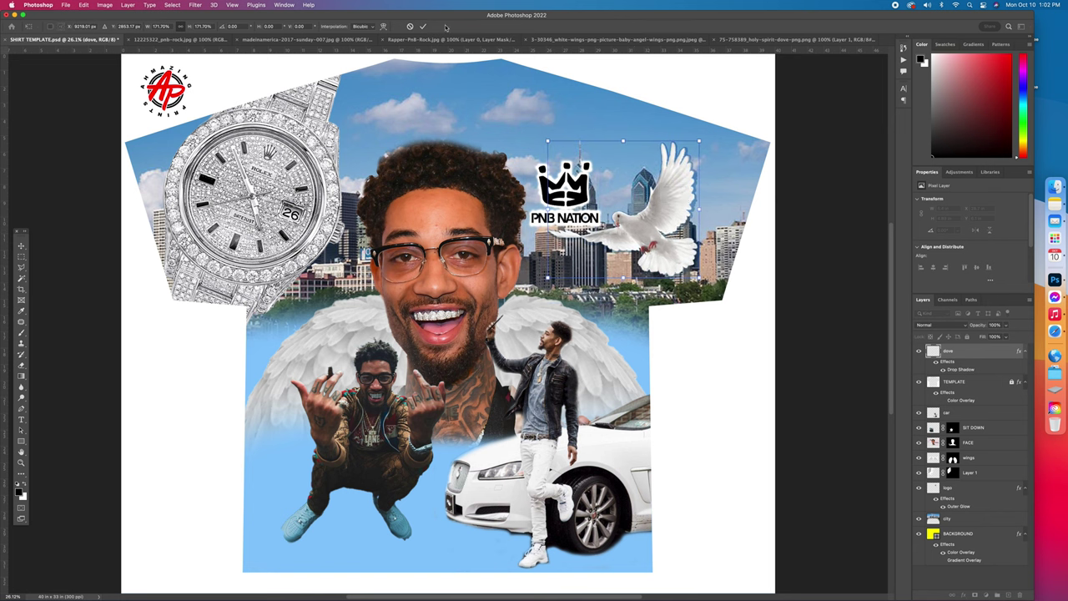
click(423, 26)
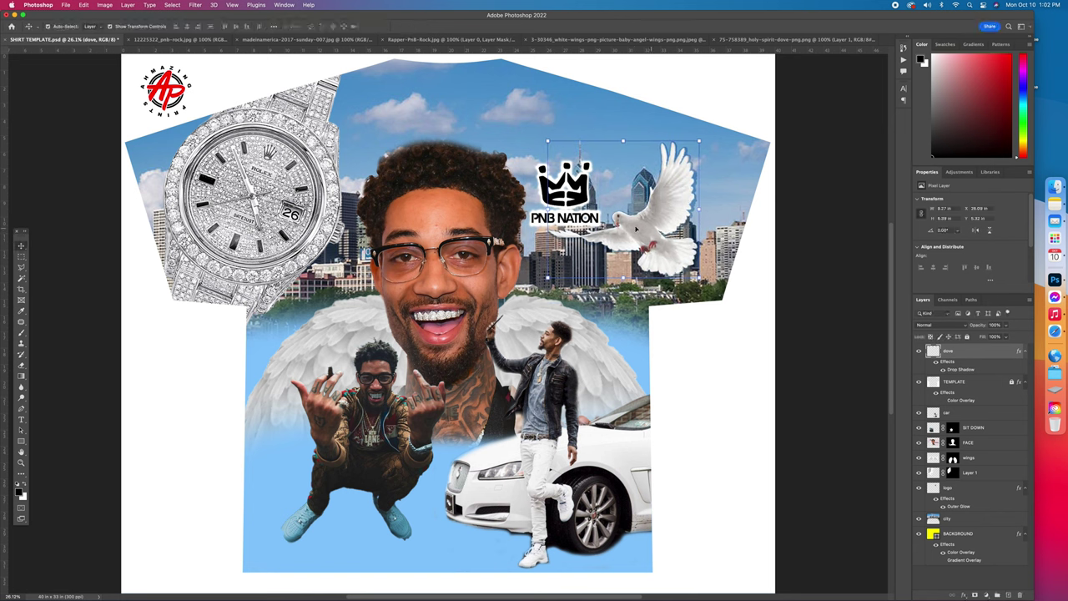
Clean up the edges around the squatting man's shoes on the SIT DOWN layer with a smaller Eraser
click(383, 442)
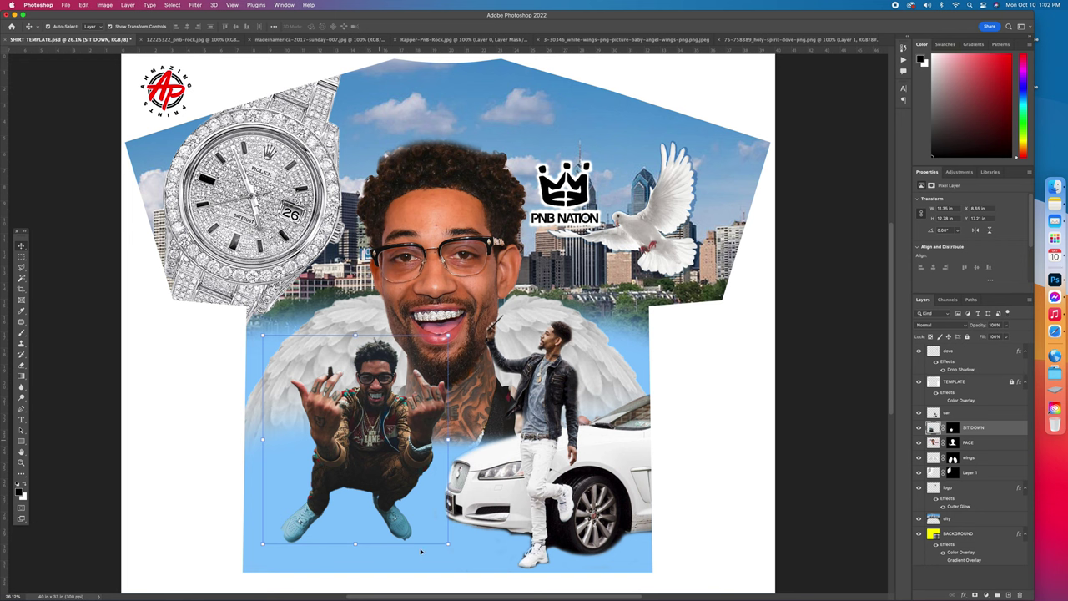
key(b)
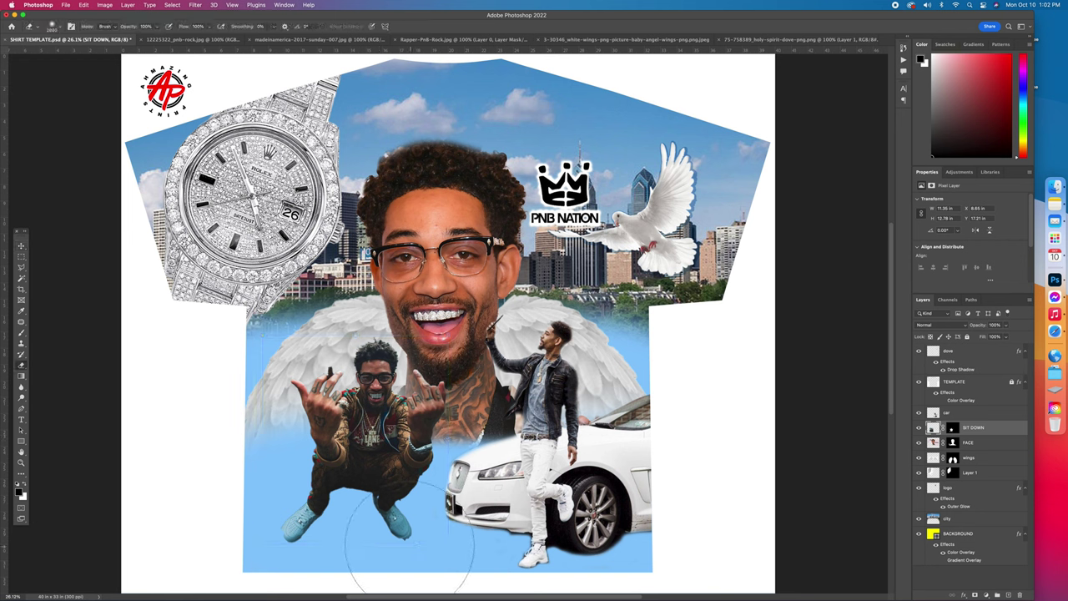
key(bracketleft)
key(bracketleft)
key(bracketleft)
key(bracketleft)
key(bracketleft)
key(bracketleft)
click(21, 245)
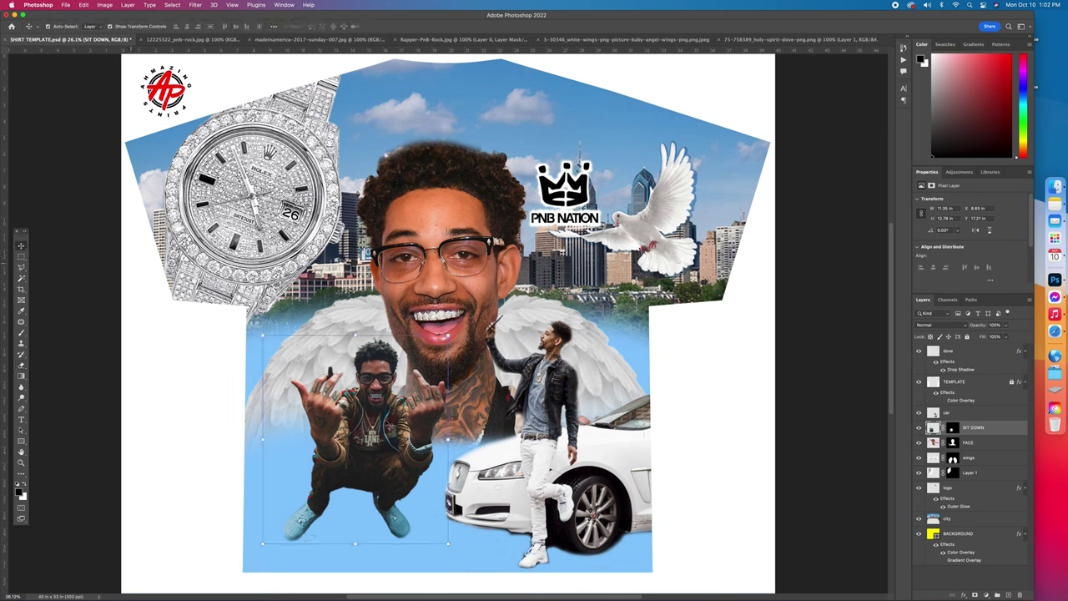
Brighten the squatting man on the SIT DOWN layer with a Brightness/Contrast adjustment, leaving contrast at 0
click(104, 5)
mouse_move(115, 28)
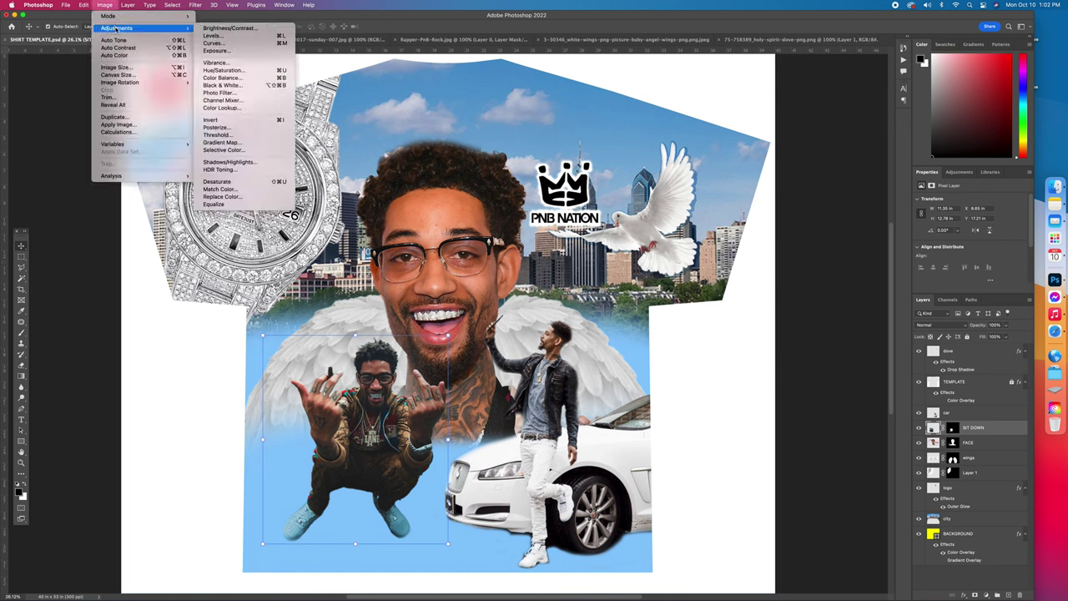
key(Escape)
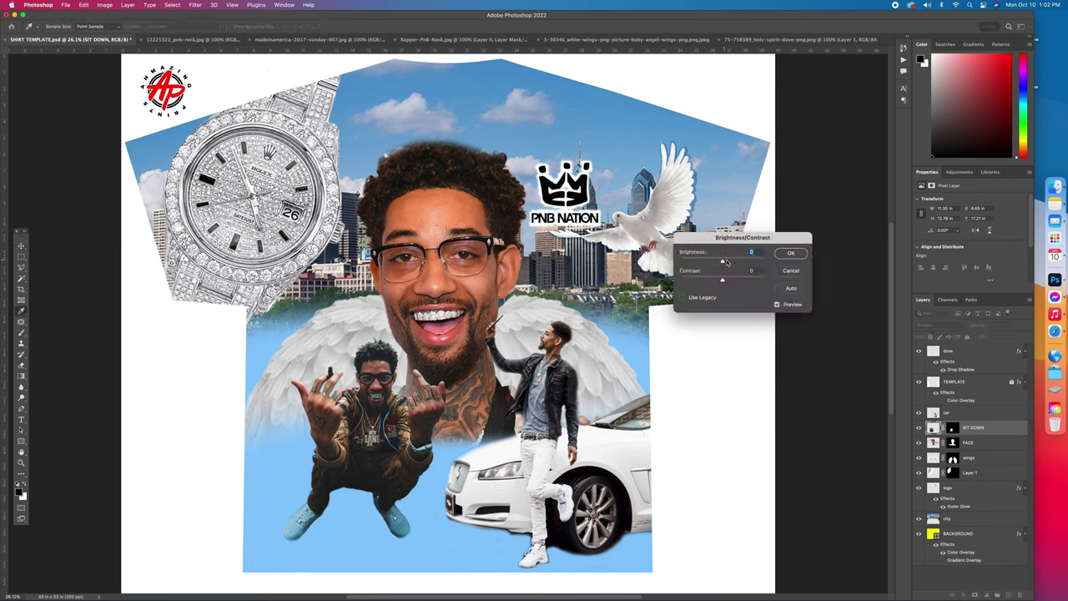
drag(725, 262, 734, 262)
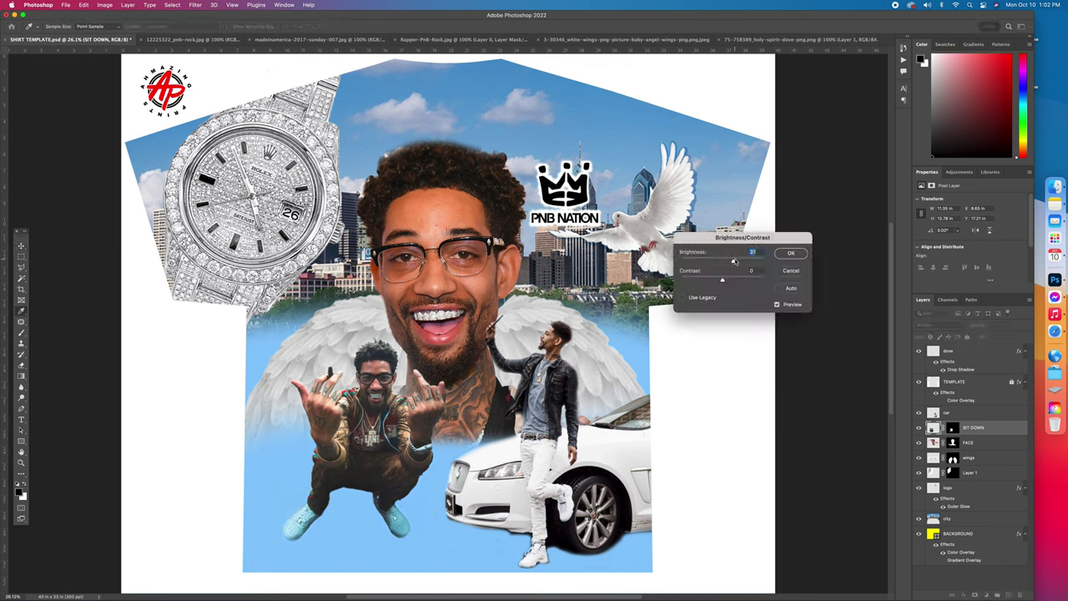
click(776, 252)
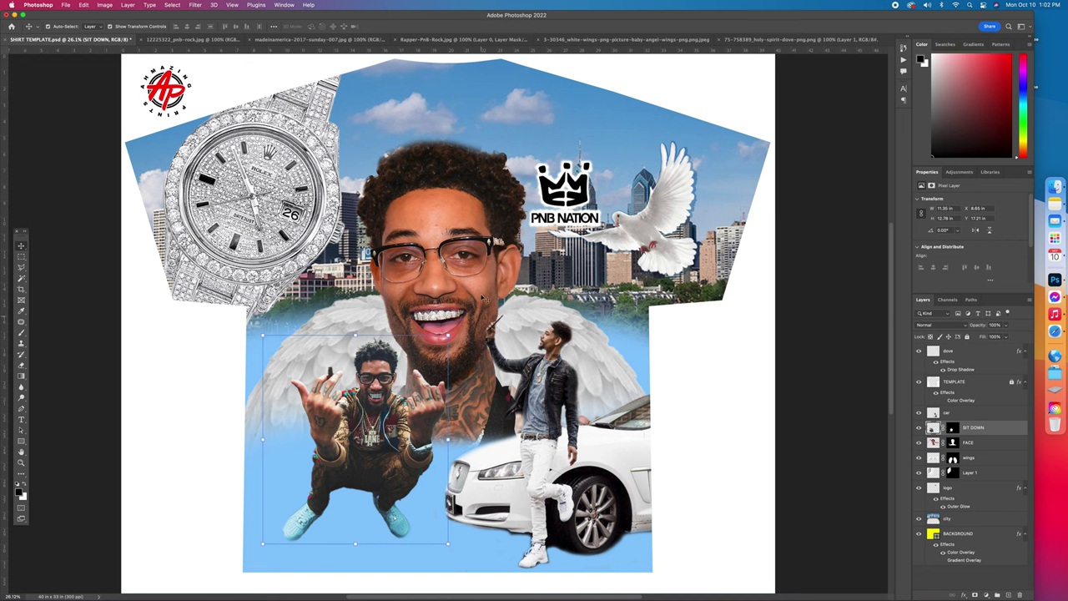